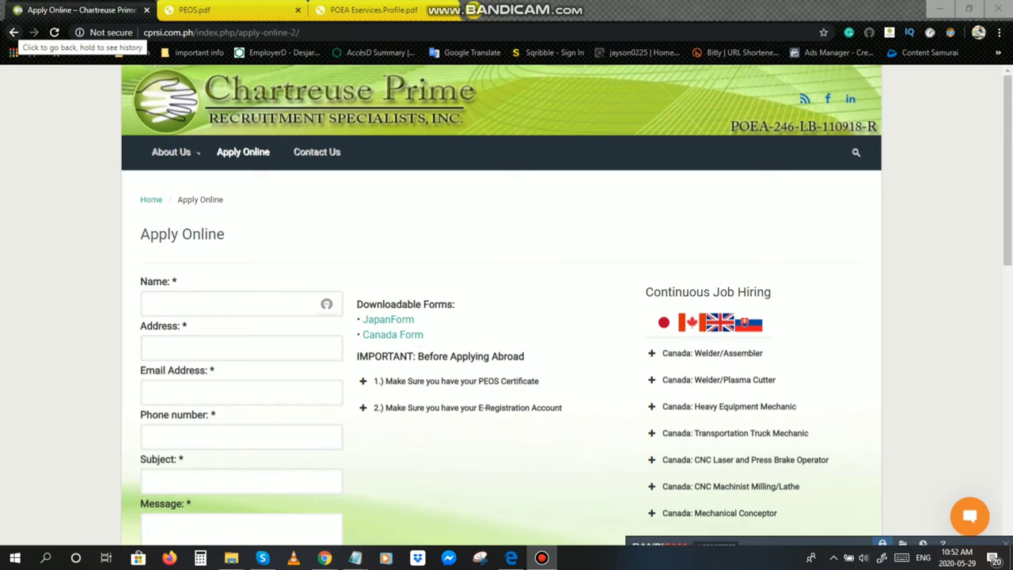
Step: Return to the Chartreuse Prime home page and open its Professional / Skilled PEOS module from How to Apply Step 1
{"action": "left_click", "coordinate": [13, 32]}
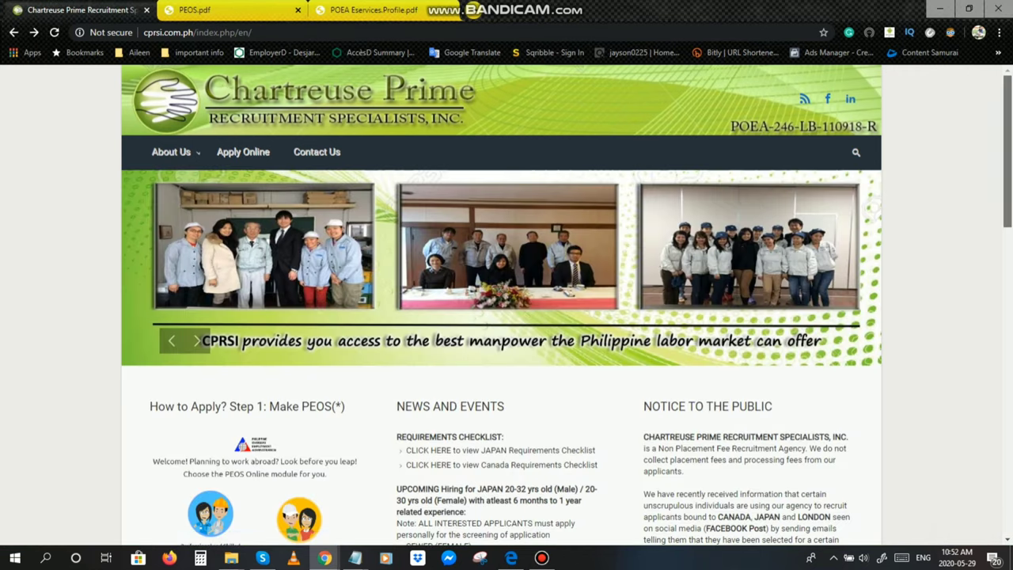
{"action": "scroll", "coordinate": [507, 305], "scroll_direction": "down", "scroll_amount": 3}
{"action": "scroll", "coordinate": [507, 305], "scroll_direction": "down", "scroll_amount": 1}
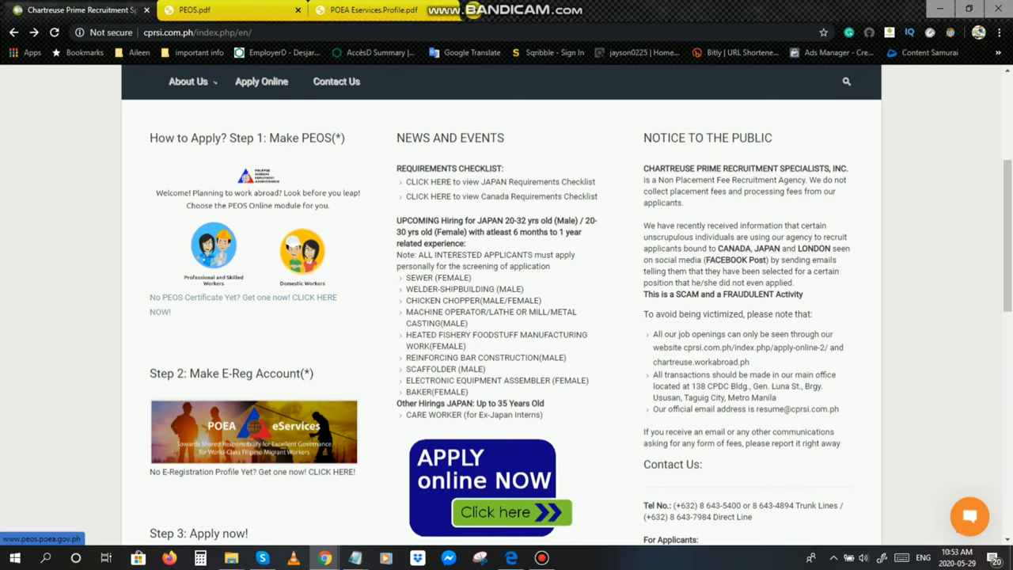
{"action": "left_click", "coordinate": [257, 238]}
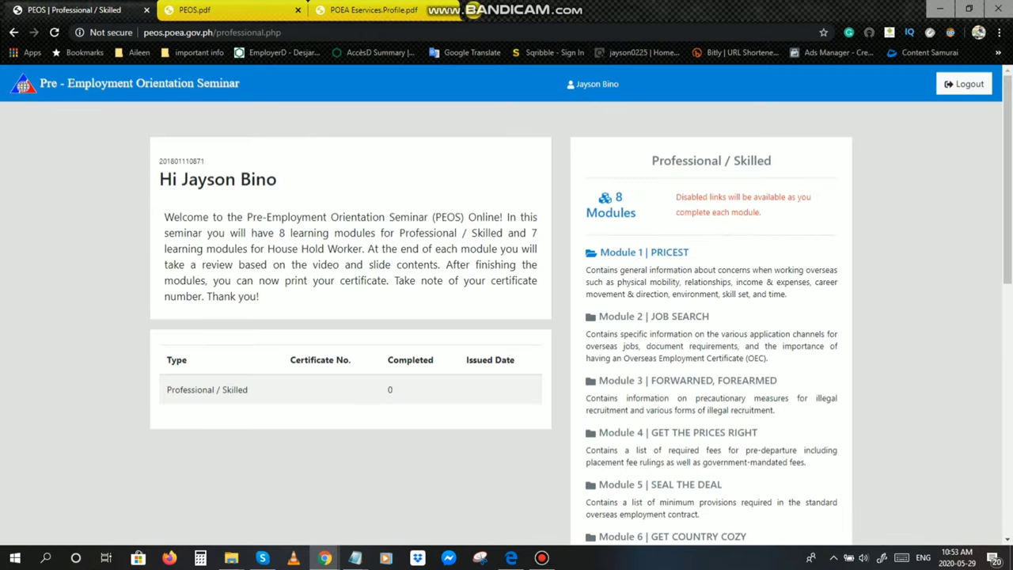
Step: Log out of the PEOS Online seminar account
{"action": "left_click", "coordinate": [964, 84]}
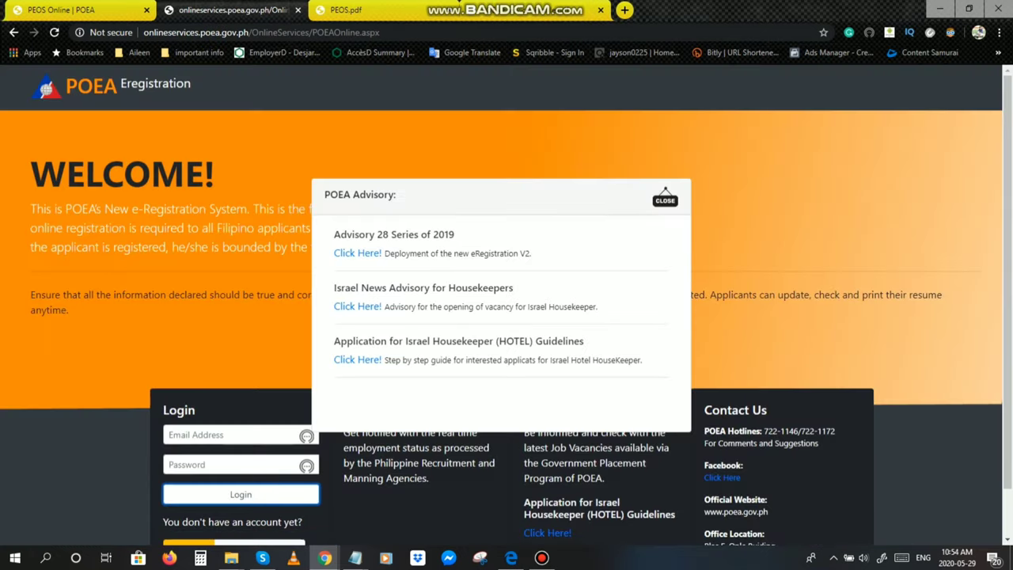
Step: Dismiss the POEA Advisory pop-up and scroll down to the login section
{"action": "key", "text": "Escape"}
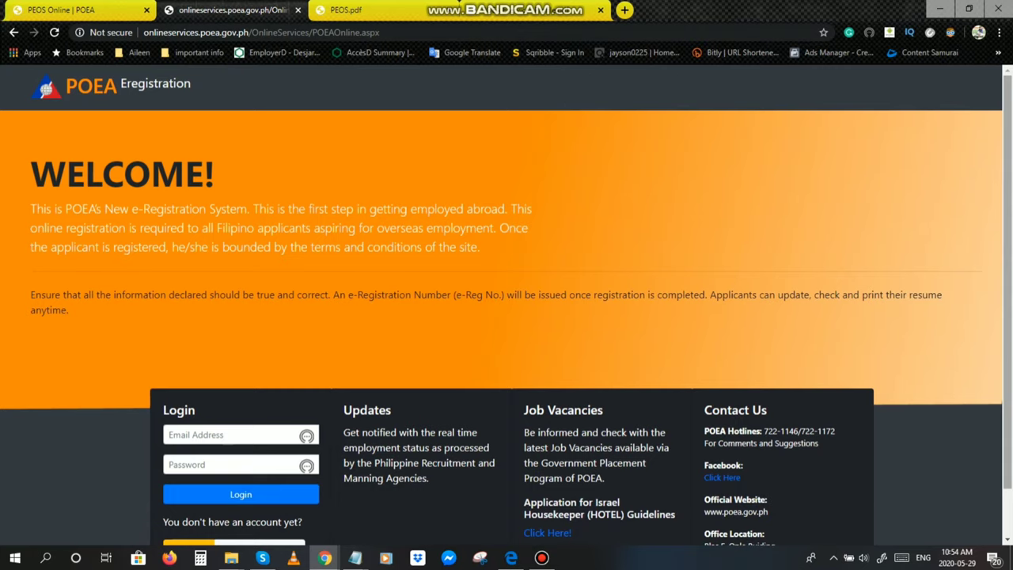
{"action": "scroll", "coordinate": [506, 305], "scroll_direction": "down", "scroll_amount": 1}
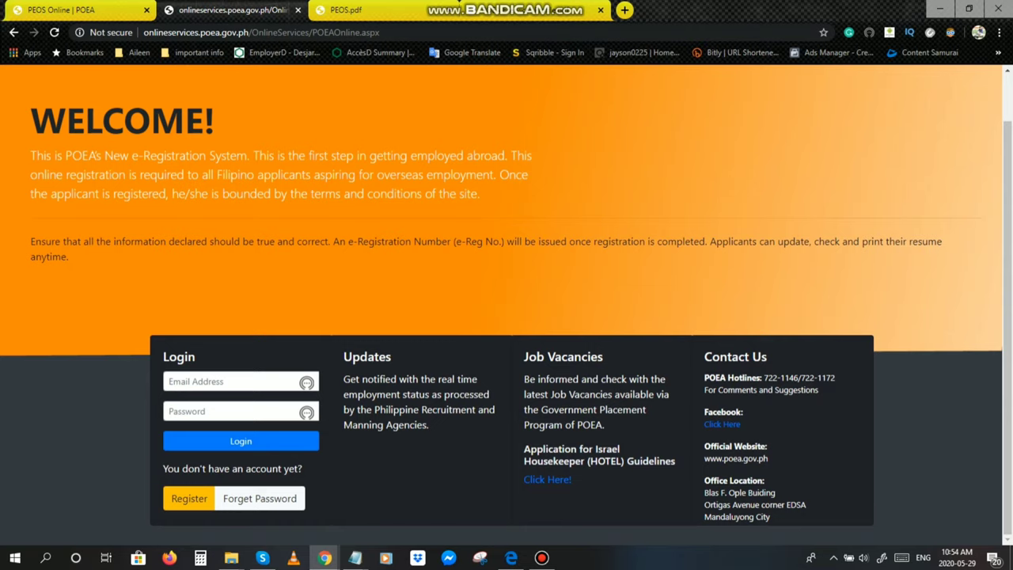
Step: Start a new e-Registration account and accept the Terms of Use after scrolling through them
{"action": "left_click", "coordinate": [189, 498]}
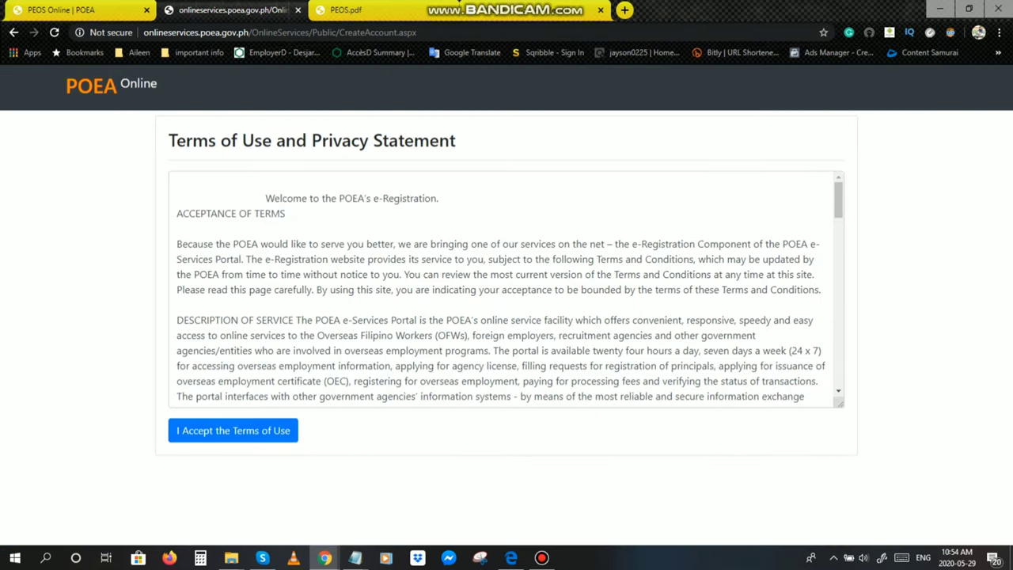
{"action": "left_click_drag", "start_coordinate": [839, 201], "coordinate": [839, 368]}
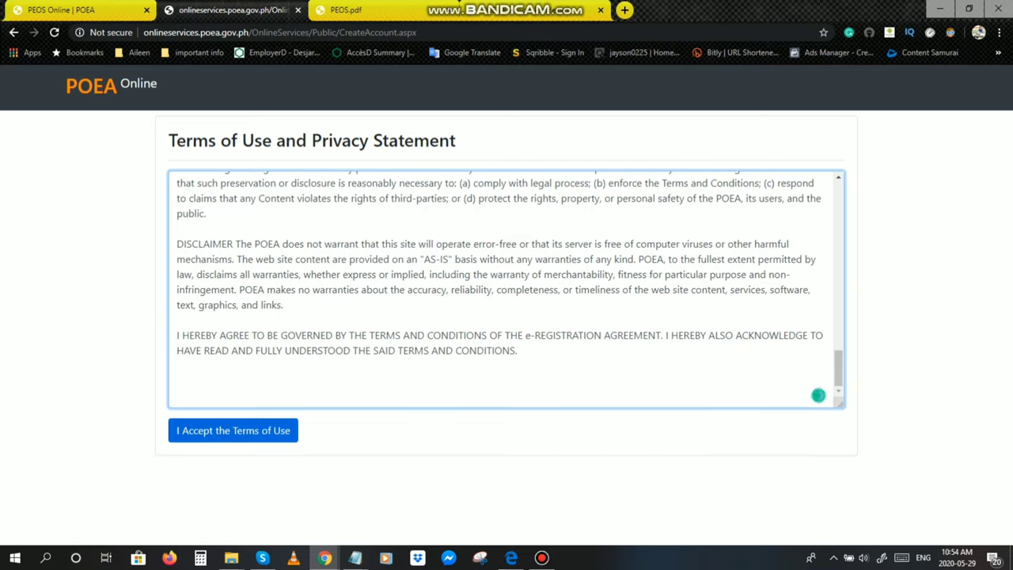
{"action": "key", "text": "Return"}
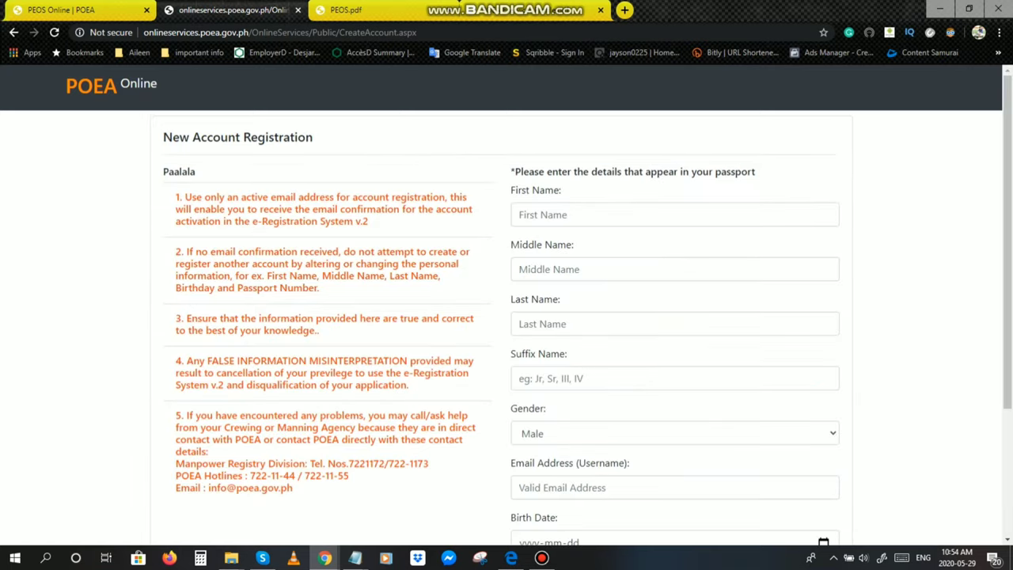
{"action": "scroll", "coordinate": [507, 301], "scroll_direction": "down", "scroll_amount": 3}
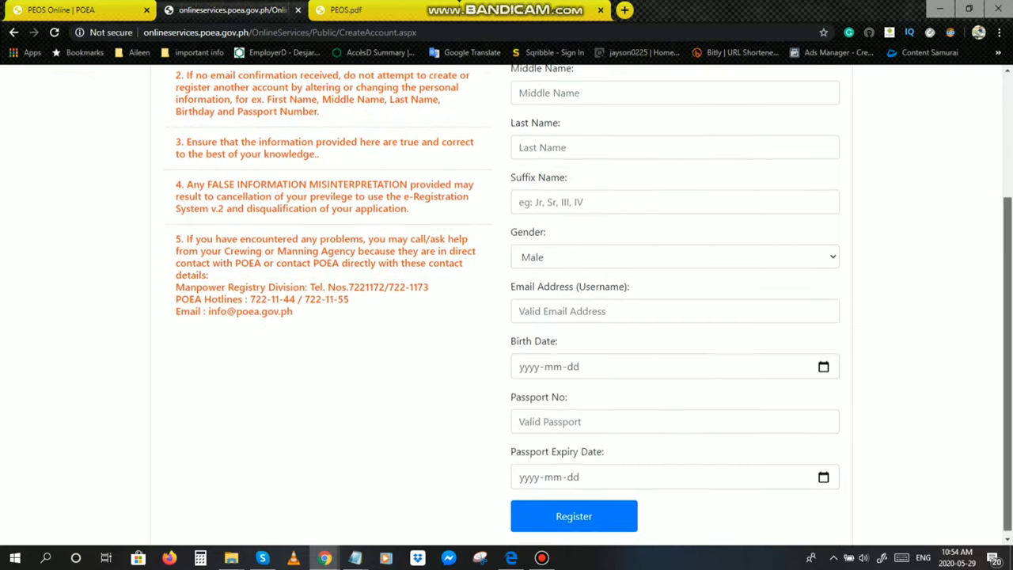
{"action": "scroll", "coordinate": [507, 300], "scroll_direction": "up", "scroll_amount": 3}
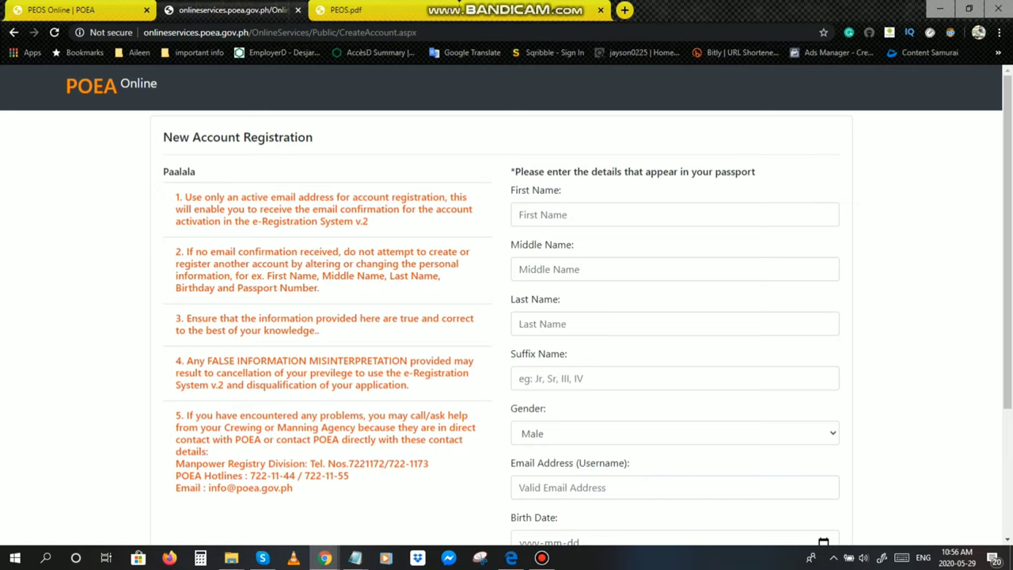
Step: Scroll down the New Account Registration form to view its name, e-mail, birth date and passport fields
{"action": "scroll", "coordinate": [506, 305], "scroll_direction": "down", "scroll_amount": 1}
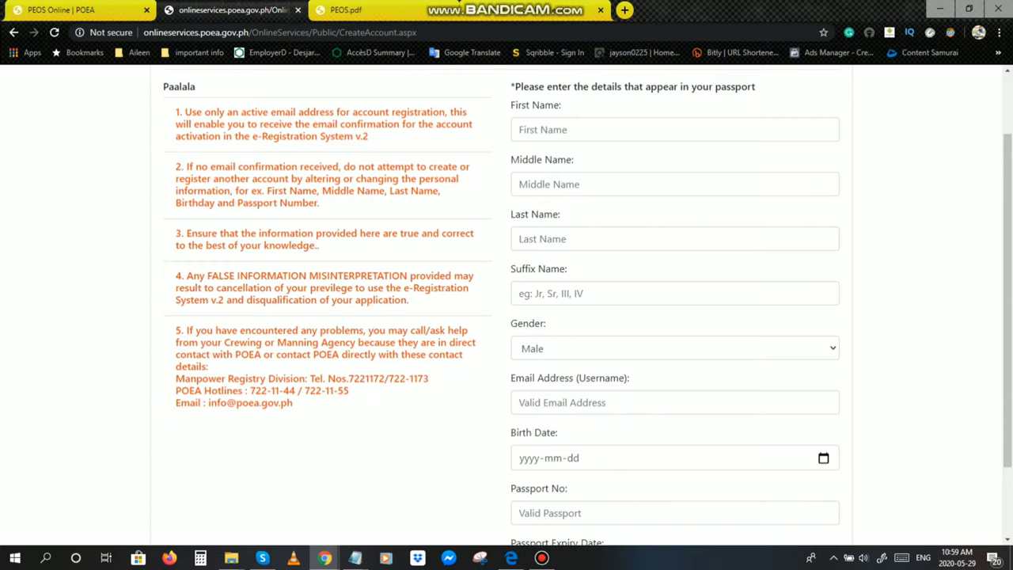
{"action": "scroll", "coordinate": [507, 316], "scroll_direction": "up", "scroll_amount": 1}
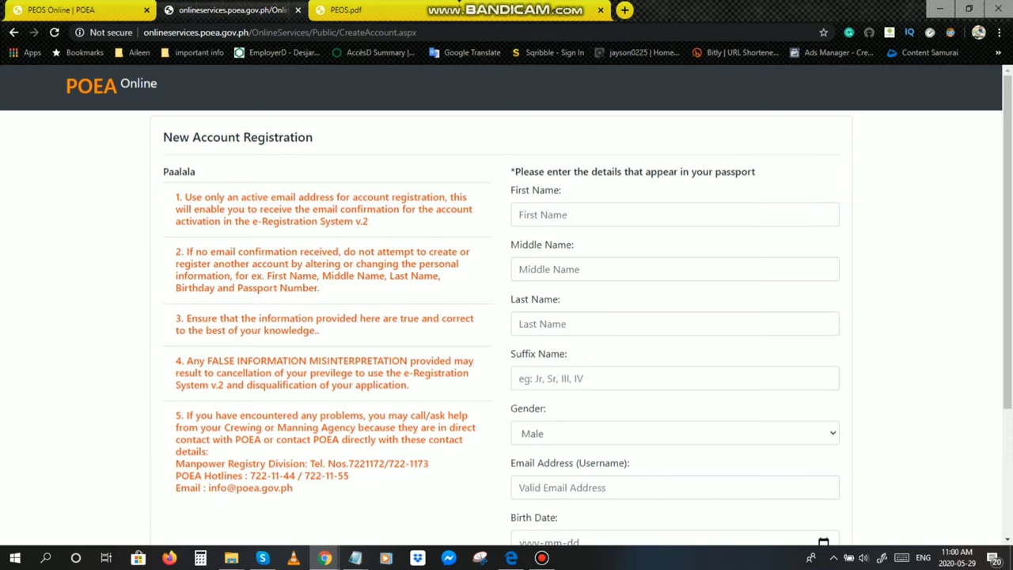
{"action": "scroll", "coordinate": [506, 316], "scroll_direction": "down", "scroll_amount": 3}
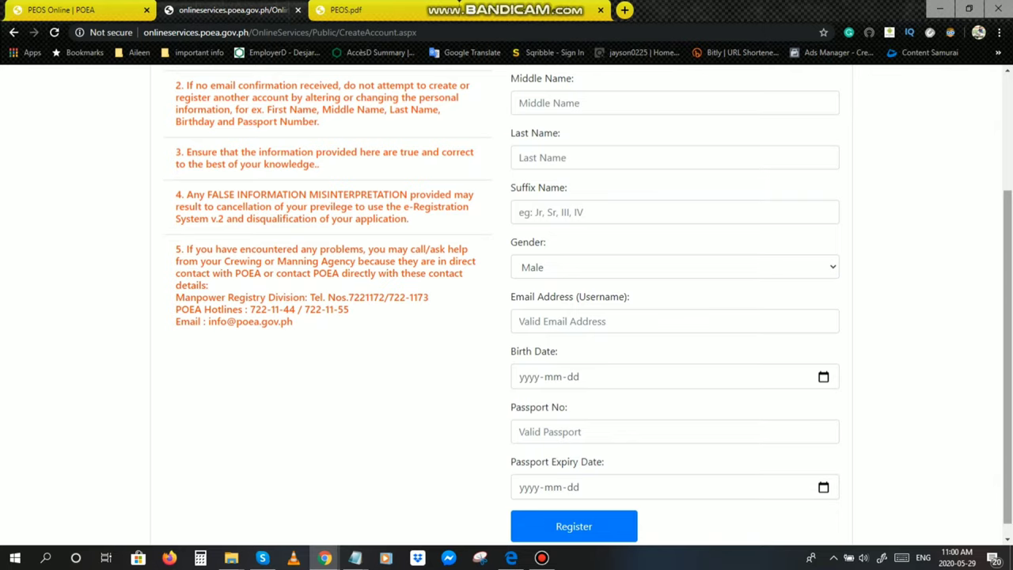
{"action": "scroll", "coordinate": [507, 317], "scroll_direction": "down", "scroll_amount": 1}
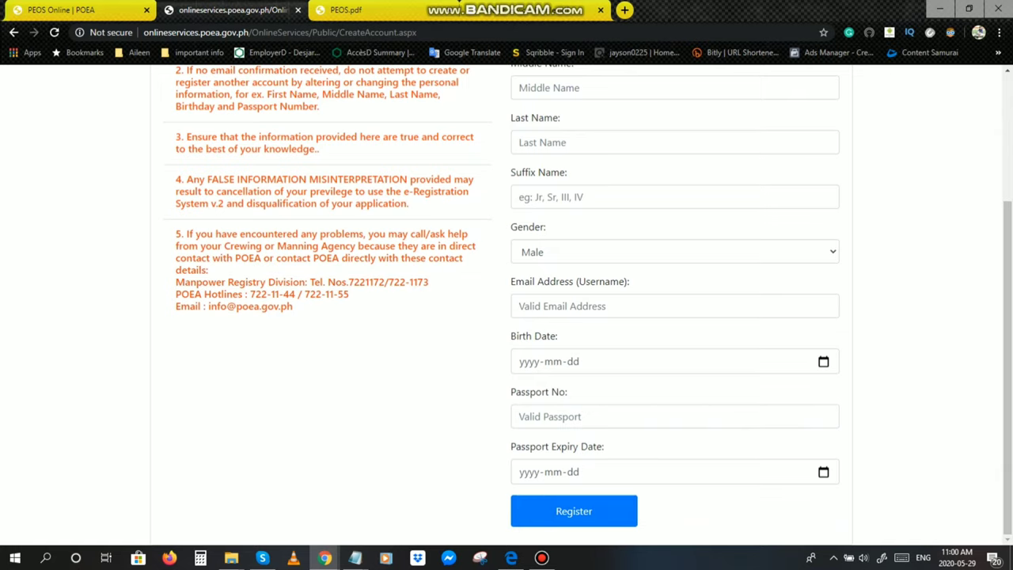
{"action": "scroll", "coordinate": [507, 317], "scroll_direction": "up", "scroll_amount": 3}
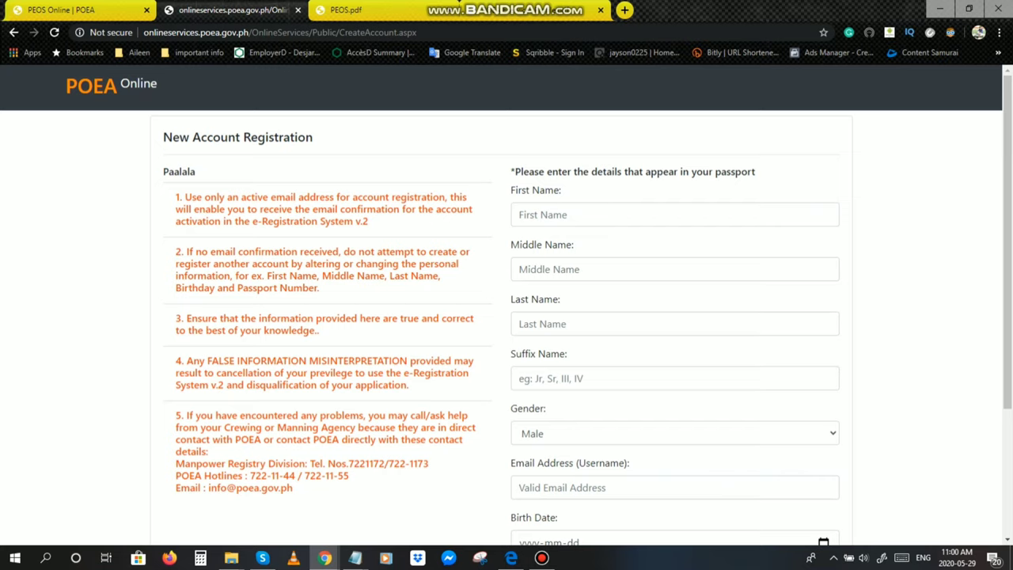
{"action": "scroll", "coordinate": [506, 305], "scroll_direction": "down", "scroll_amount": 3}
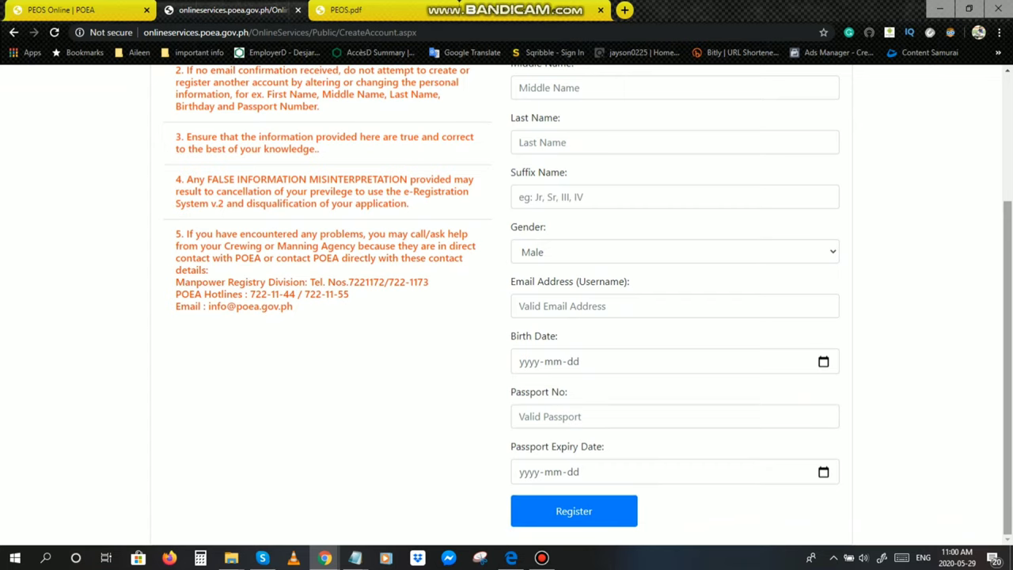
{"action": "scroll", "coordinate": [506, 305], "scroll_direction": "up", "scroll_amount": 3}
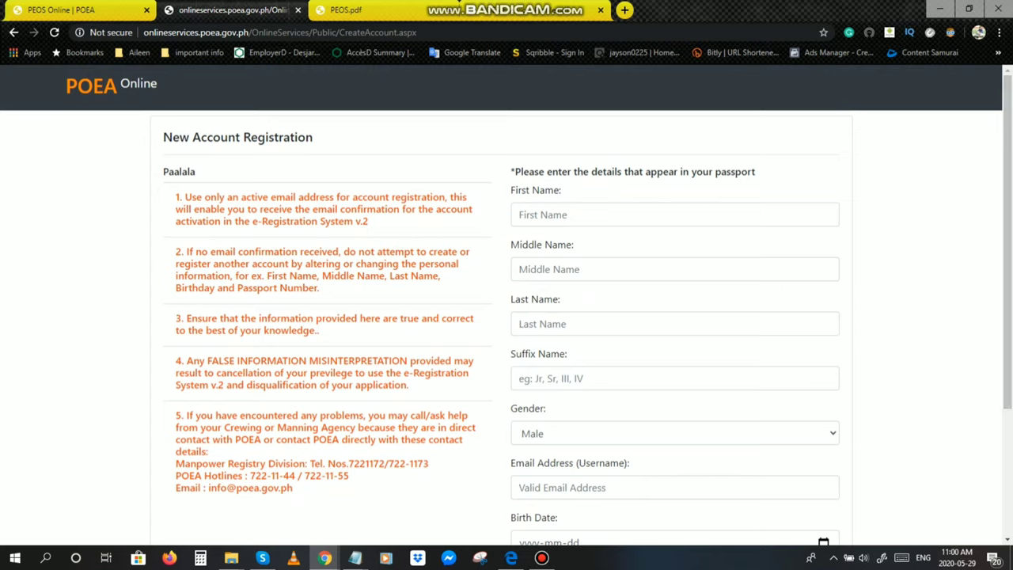
Step: Go back twice past the POEA advisory notices, then switch to the PEOS Online tab
{"action": "left_click", "coordinate": [13, 32]}
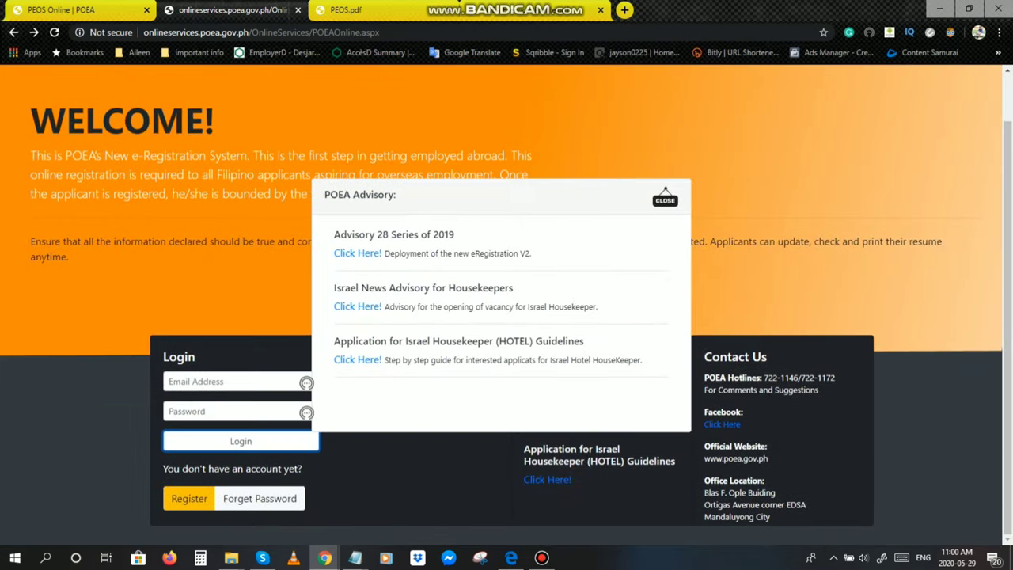
{"action": "left_click", "coordinate": [665, 195]}
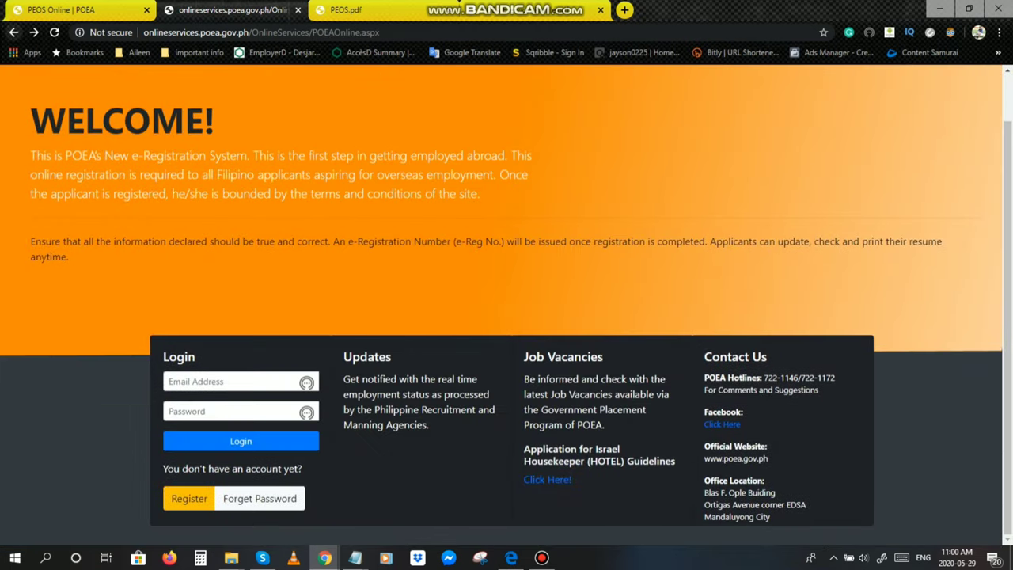
{"action": "left_click", "coordinate": [14, 32]}
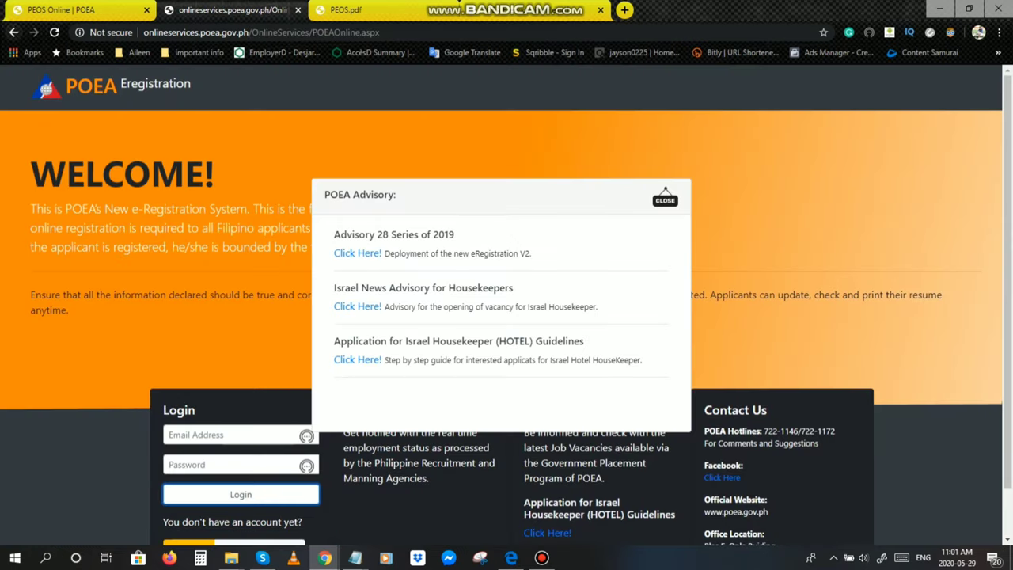
{"action": "key", "text": "Escape"}
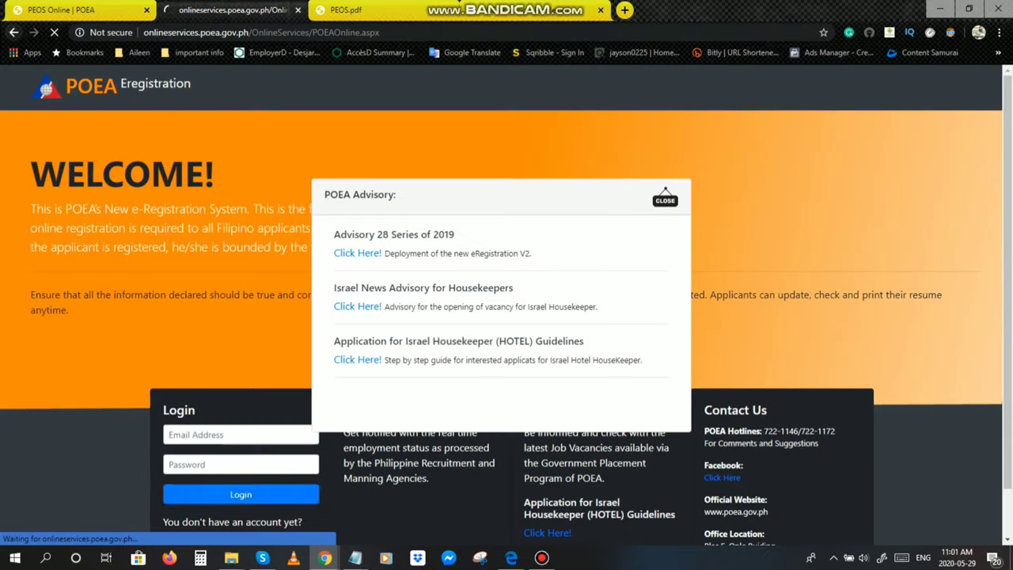
{"action": "key", "text": "ctrl+shift+Tab"}
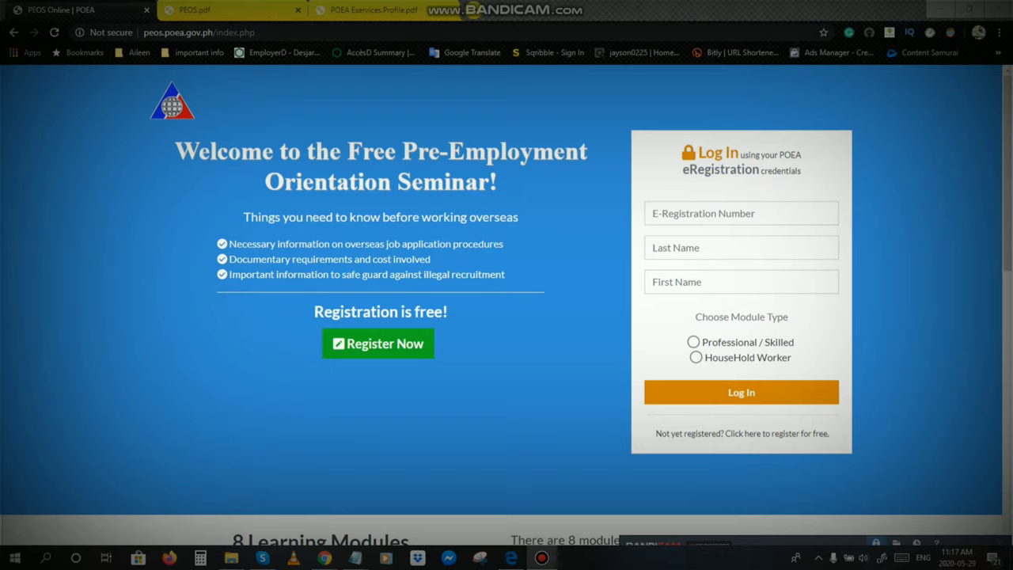
Step: Log in to PEOS Online as Professional / Skilled using the saved e-Registration number and the applicant's last and first name
{"action": "key", "text": "Return"}
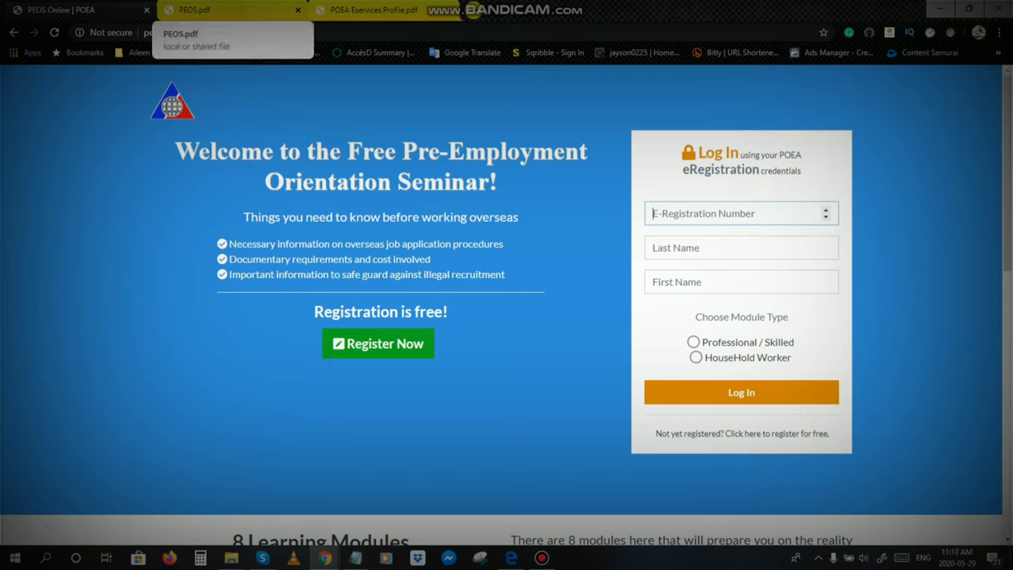
{"action": "key", "text": "ctrl+v"}
{"action": "key", "text": "Tab"}
{"action": "key", "text": "Tab"}
{"action": "left_click", "coordinate": [694, 342]}
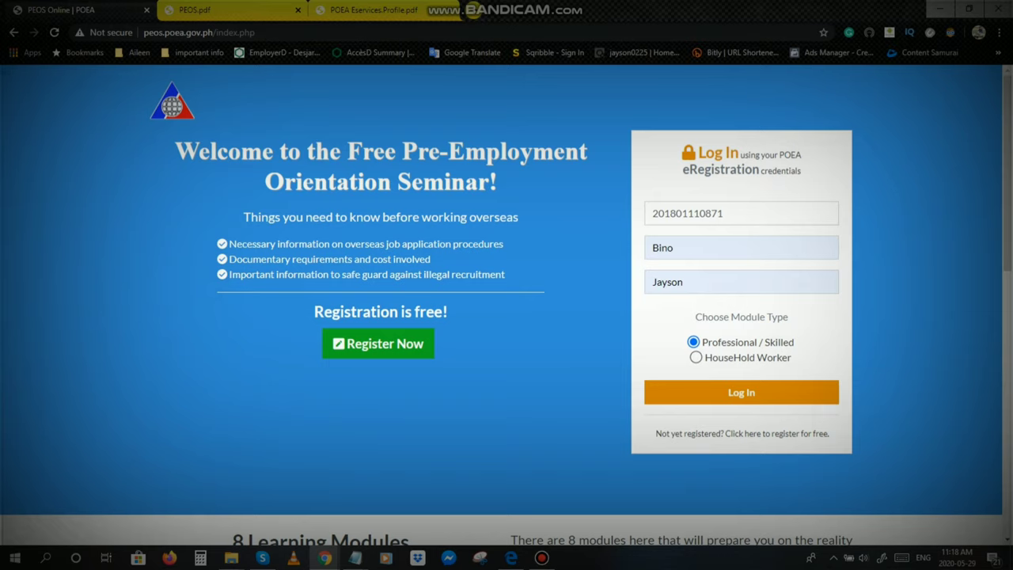
{"action": "left_click", "coordinate": [741, 392]}
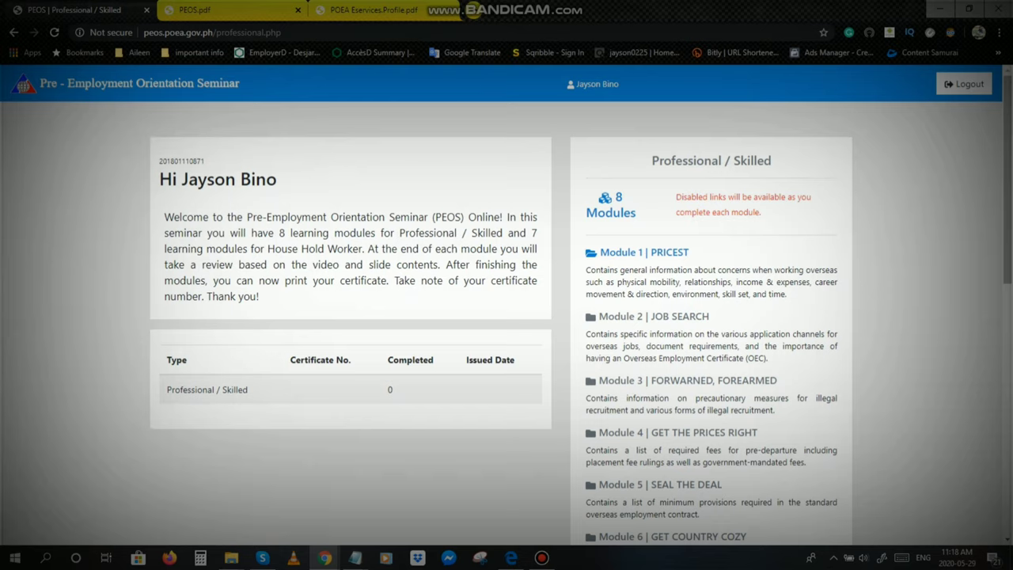
{"action": "scroll", "coordinate": [507, 304], "scroll_direction": "down", "scroll_amount": 1}
{"action": "scroll", "coordinate": [507, 304], "scroll_direction": "up", "scroll_amount": 1}
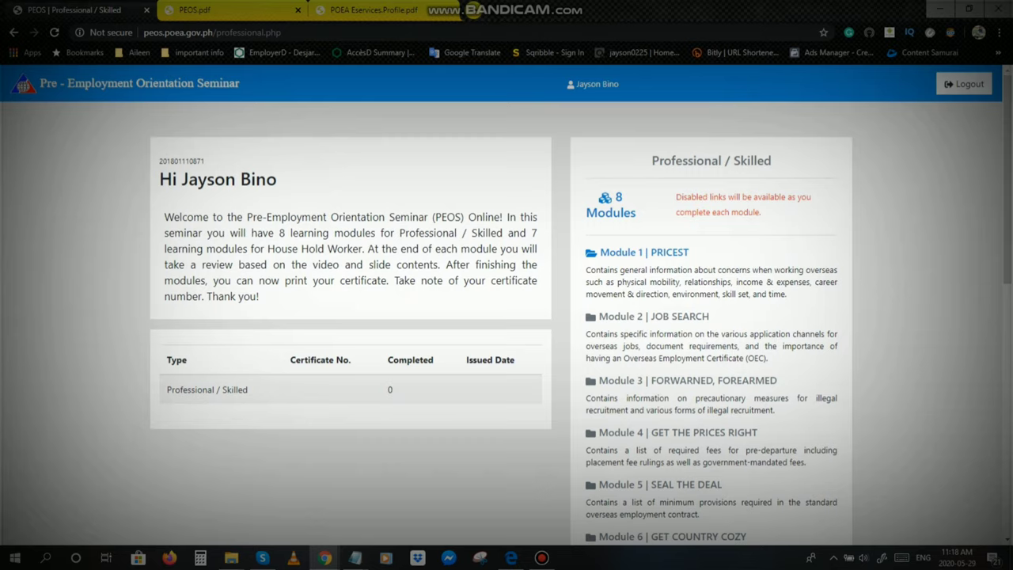
{"action": "scroll", "coordinate": [506, 304], "scroll_direction": "down", "scroll_amount": 4}
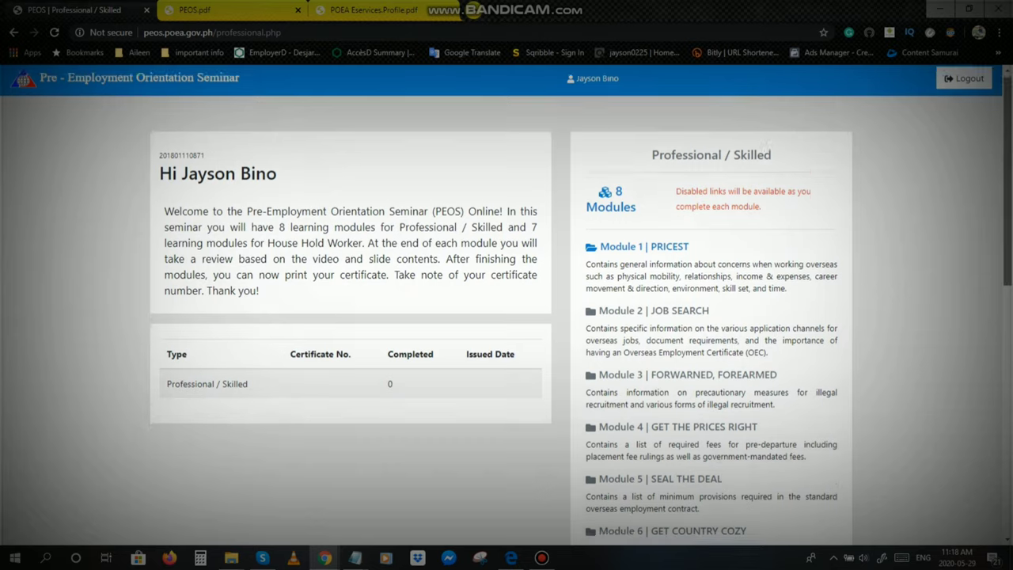
{"action": "scroll", "coordinate": [507, 304], "scroll_direction": "down", "scroll_amount": 1}
{"action": "scroll", "coordinate": [507, 304], "scroll_direction": "up", "scroll_amount": 6}
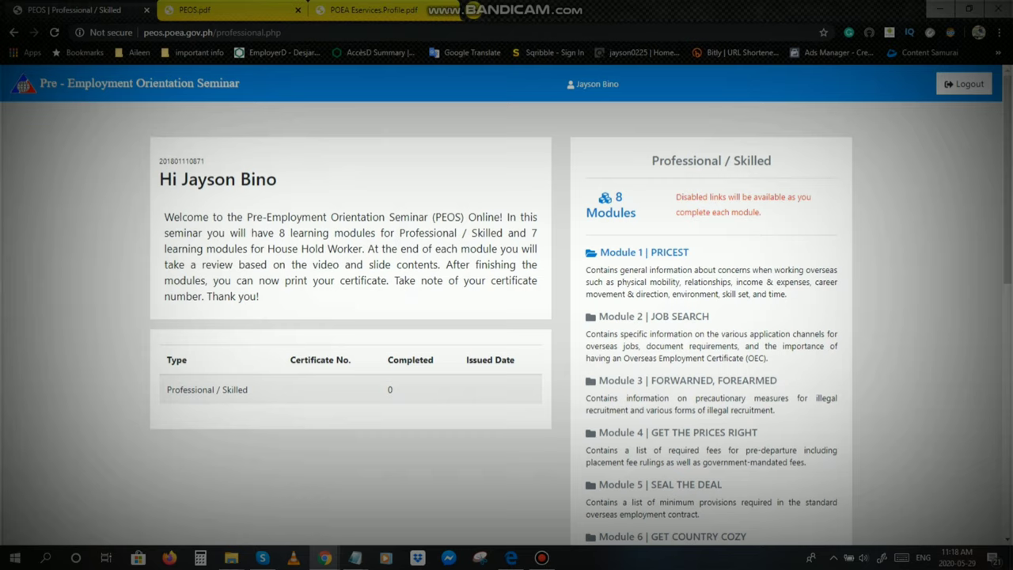
{"action": "scroll", "coordinate": [507, 317], "scroll_direction": "down", "scroll_amount": 1}
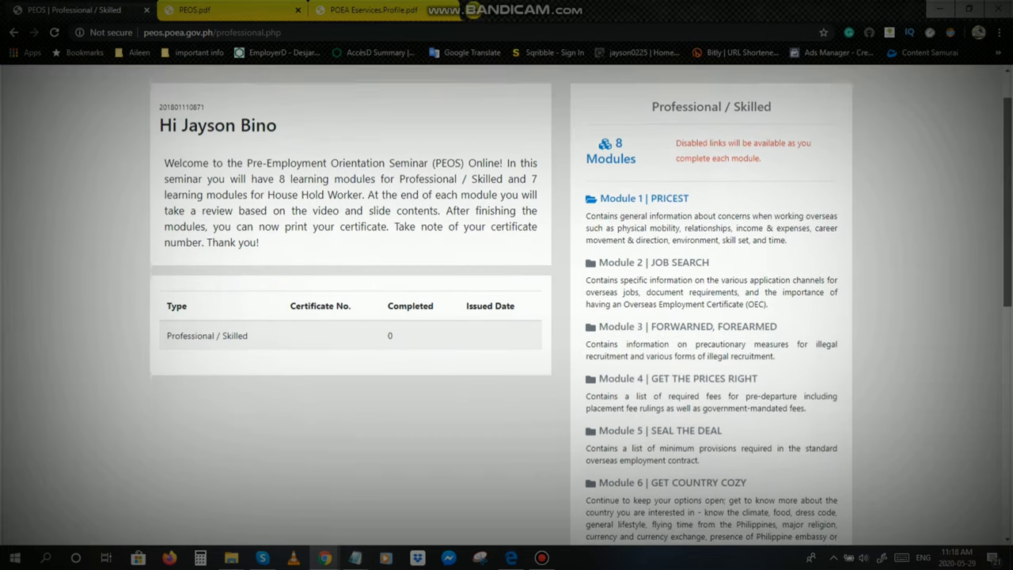
{"action": "scroll", "coordinate": [582, 312], "scroll_direction": "down", "scroll_amount": 3}
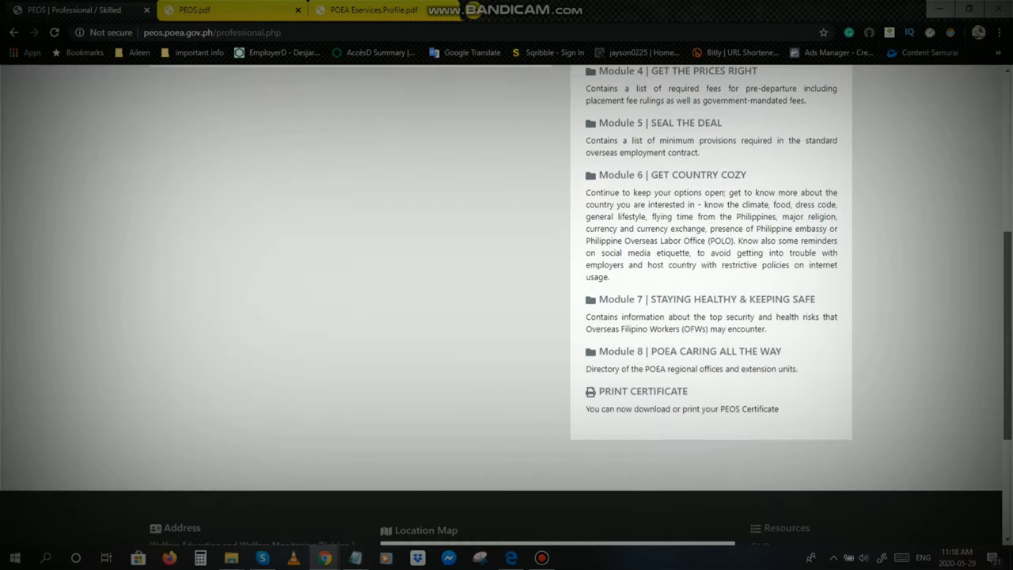
{"action": "scroll", "coordinate": [506, 317], "scroll_direction": "down", "scroll_amount": 1}
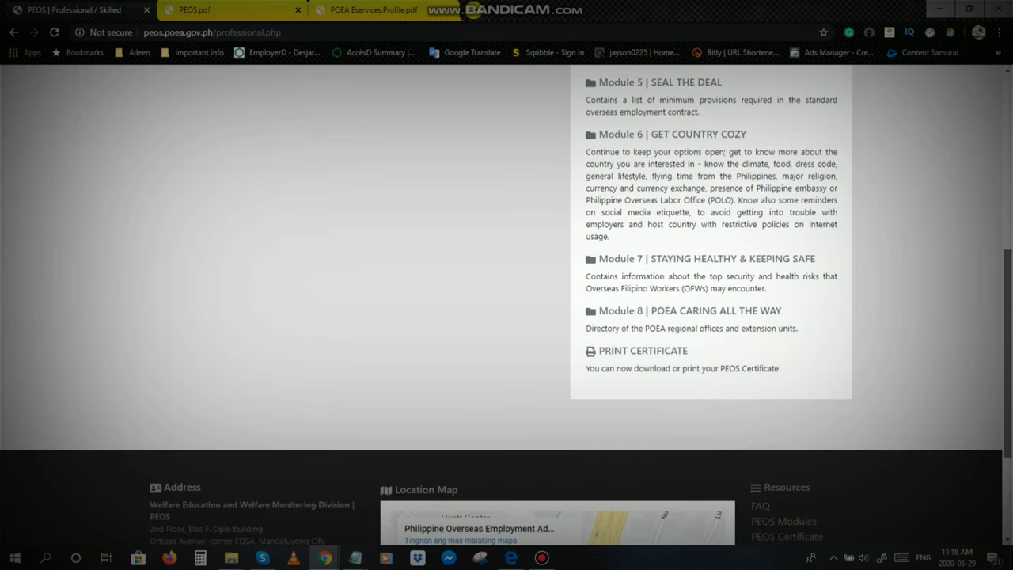
{"action": "scroll", "coordinate": [507, 317], "scroll_direction": "up", "scroll_amount": 5}
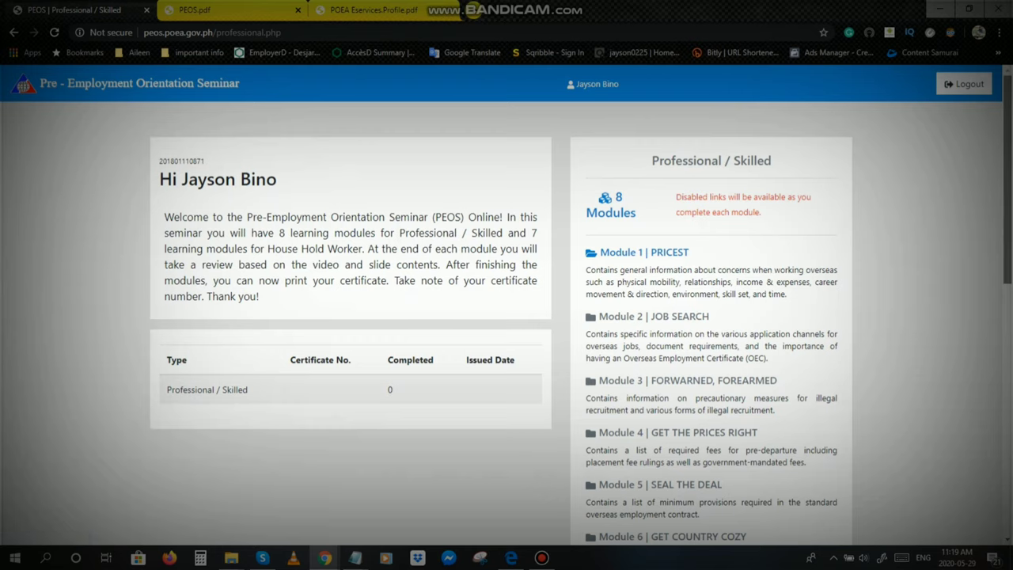
{"action": "scroll", "coordinate": [502, 304], "scroll_direction": "down", "scroll_amount": 2}
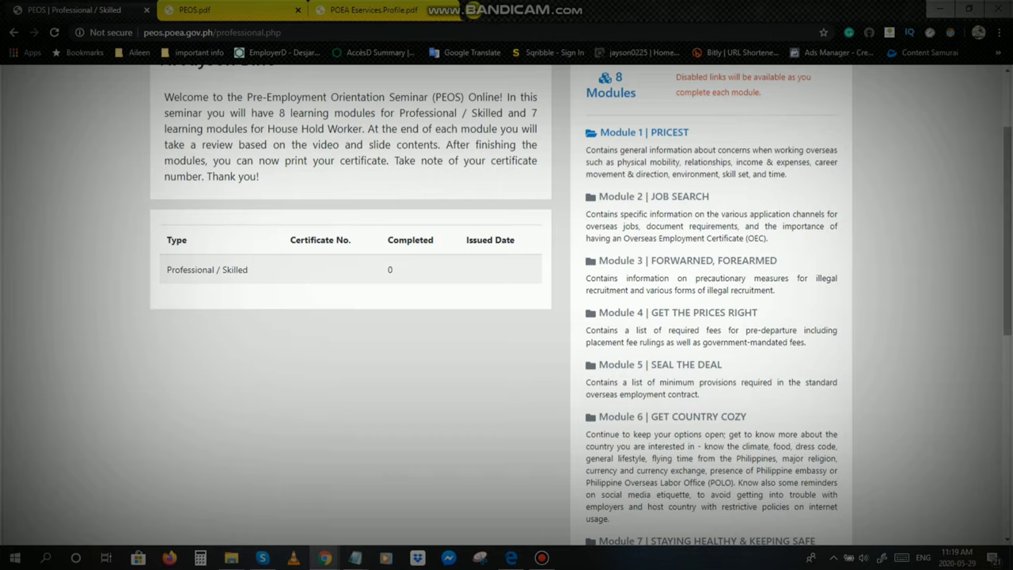
{"action": "scroll", "coordinate": [507, 305], "scroll_direction": "down", "scroll_amount": 3}
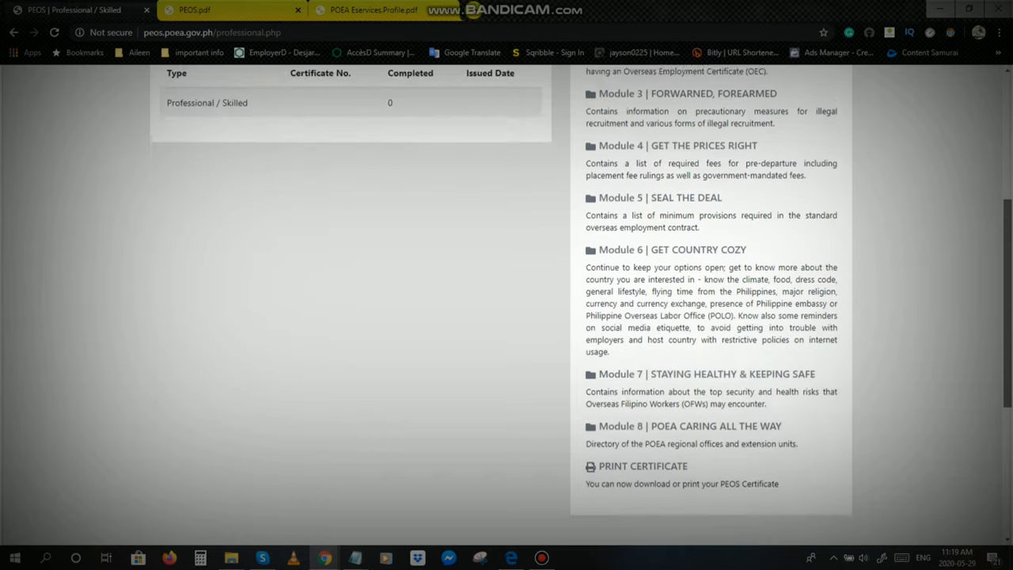
{"action": "scroll", "coordinate": [506, 305], "scroll_direction": "down", "scroll_amount": 2}
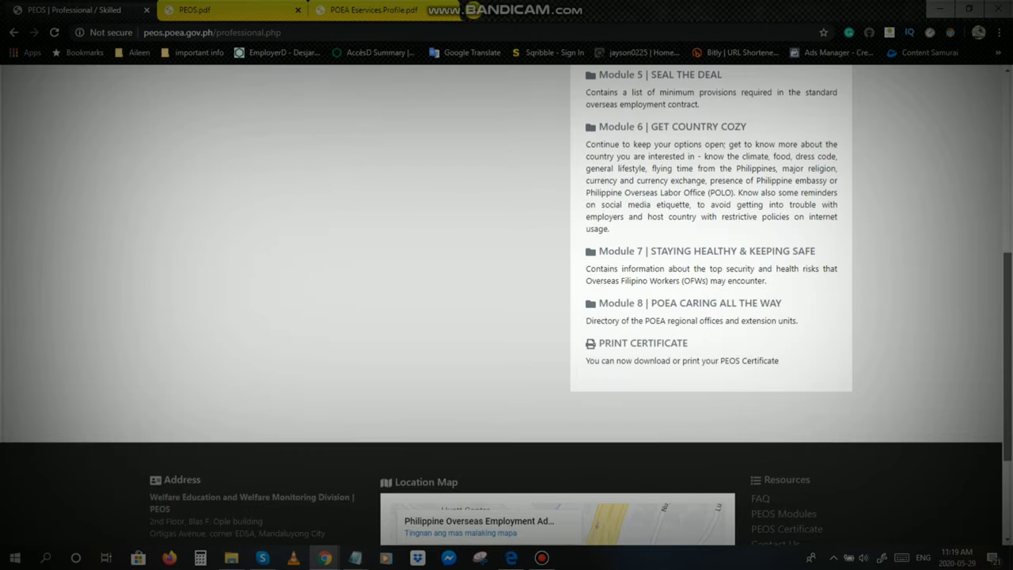
{"action": "scroll", "coordinate": [507, 305], "scroll_direction": "down", "scroll_amount": 1}
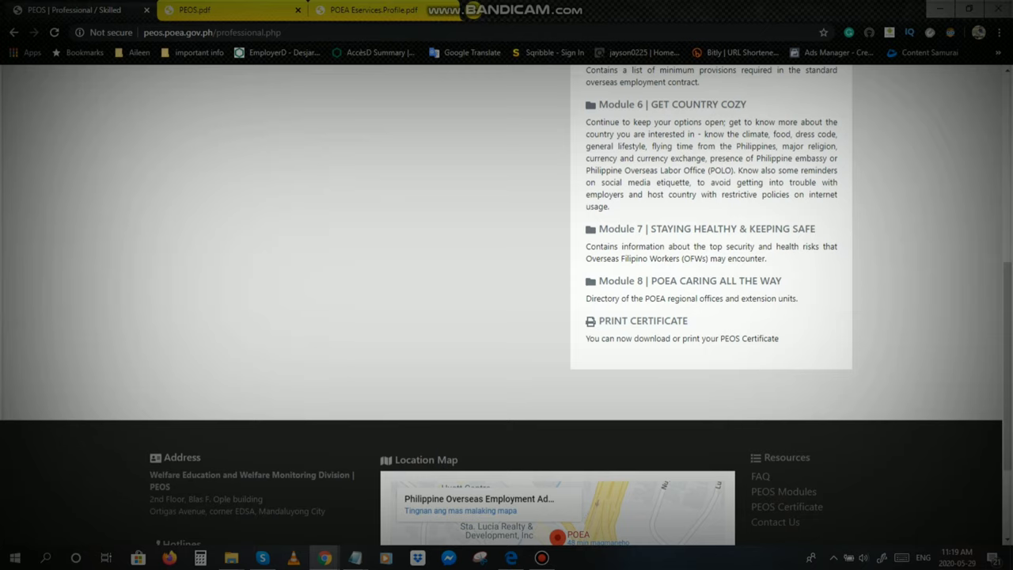
{"action": "scroll", "coordinate": [507, 237], "scroll_direction": "up", "scroll_amount": 1}
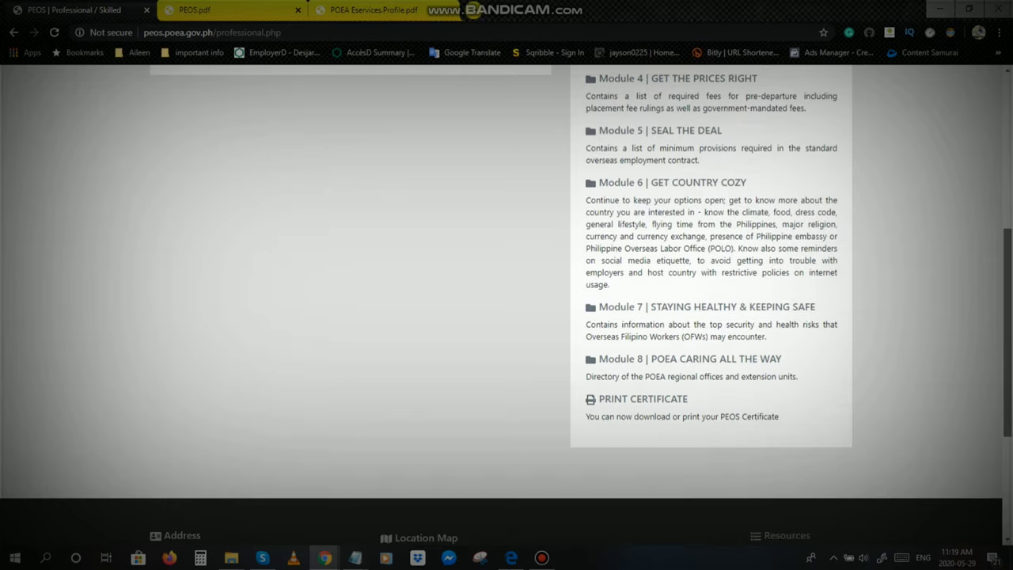
{"action": "scroll", "coordinate": [507, 285], "scroll_direction": "up", "scroll_amount": 5}
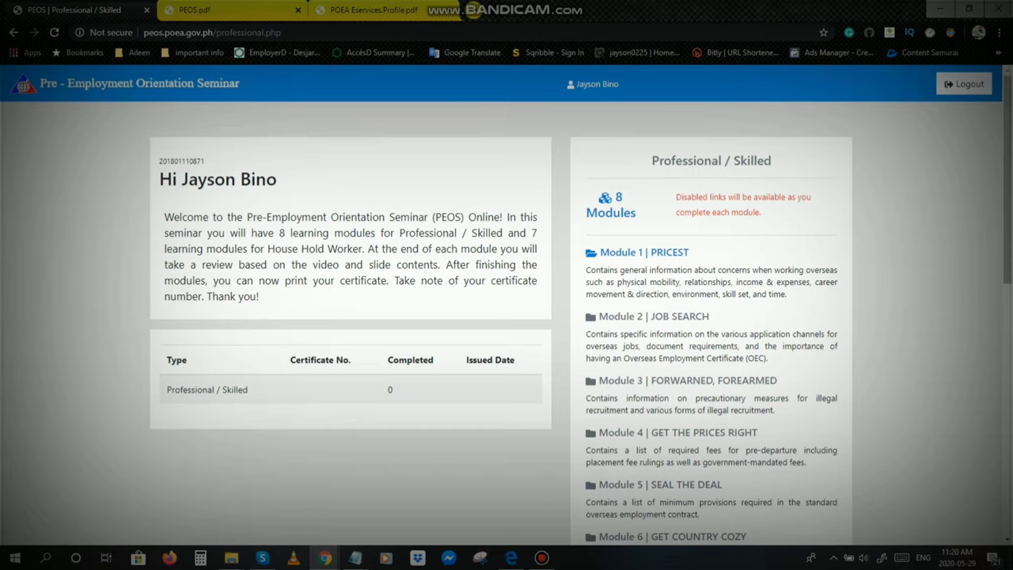
{"action": "scroll", "coordinate": [506, 316], "scroll_direction": "down", "scroll_amount": 2}
{"action": "scroll", "coordinate": [507, 317], "scroll_direction": "up", "scroll_amount": 1}
{"action": "scroll", "coordinate": [507, 316], "scroll_direction": "up", "scroll_amount": 1}
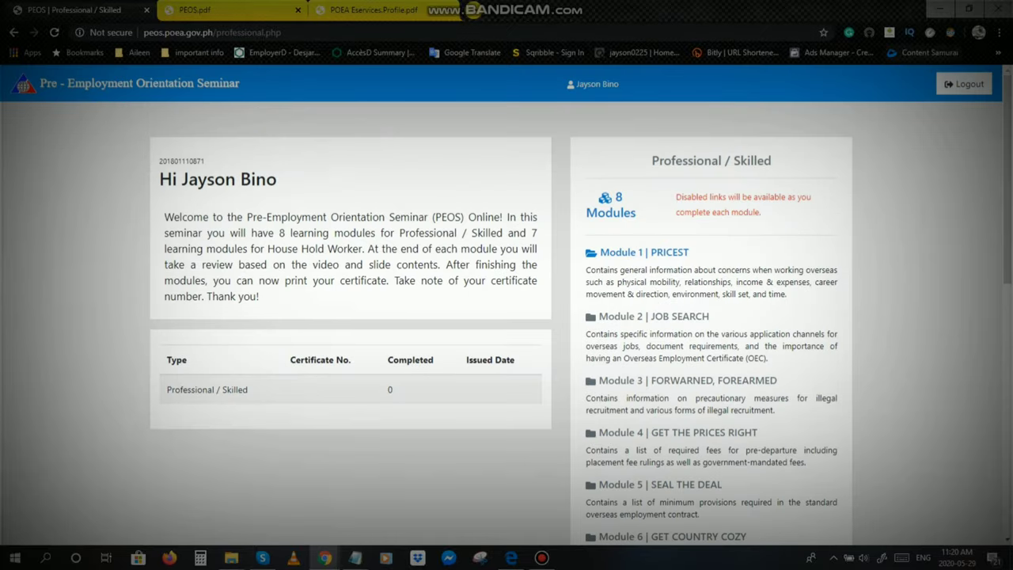
{"action": "scroll", "coordinate": [507, 317], "scroll_direction": "down", "scroll_amount": 1}
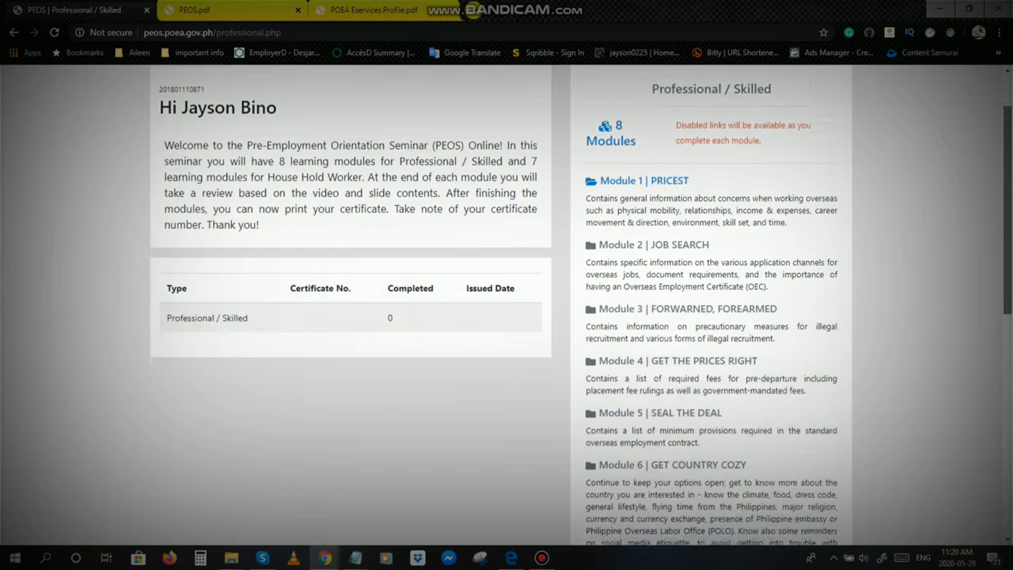
{"action": "scroll", "coordinate": [507, 316], "scroll_direction": "down", "scroll_amount": 2}
{"action": "scroll", "coordinate": [507, 317], "scroll_direction": "up", "scroll_amount": 3}
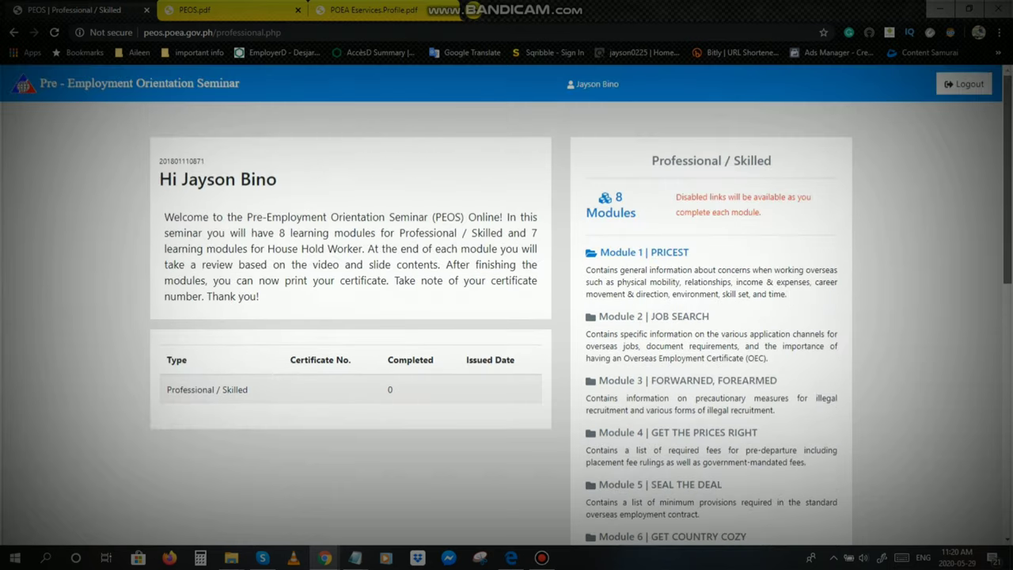
{"action": "scroll", "coordinate": [507, 317], "scroll_direction": "down", "scroll_amount": 8}
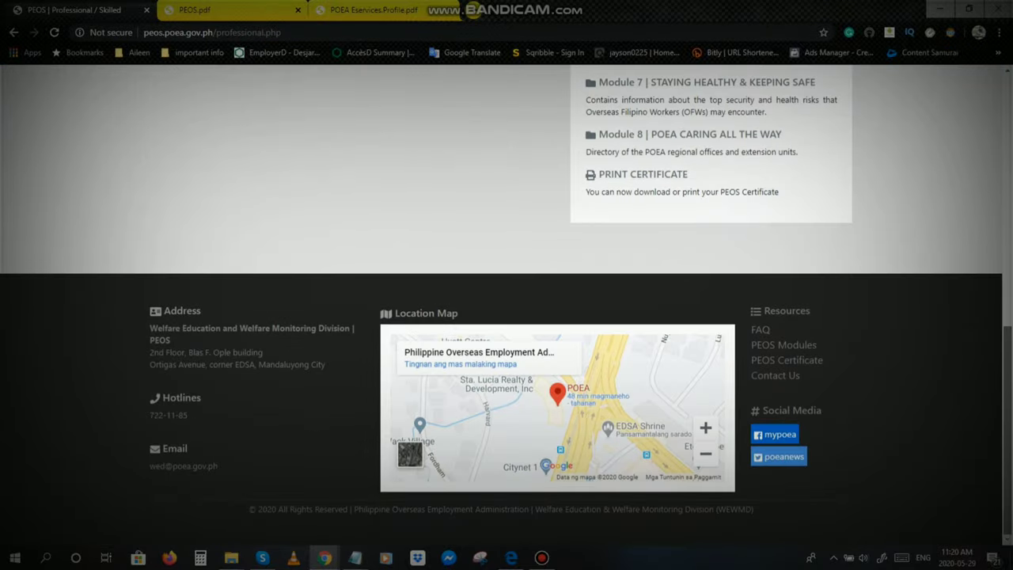
{"action": "scroll", "coordinate": [507, 316], "scroll_direction": "up", "scroll_amount": 1}
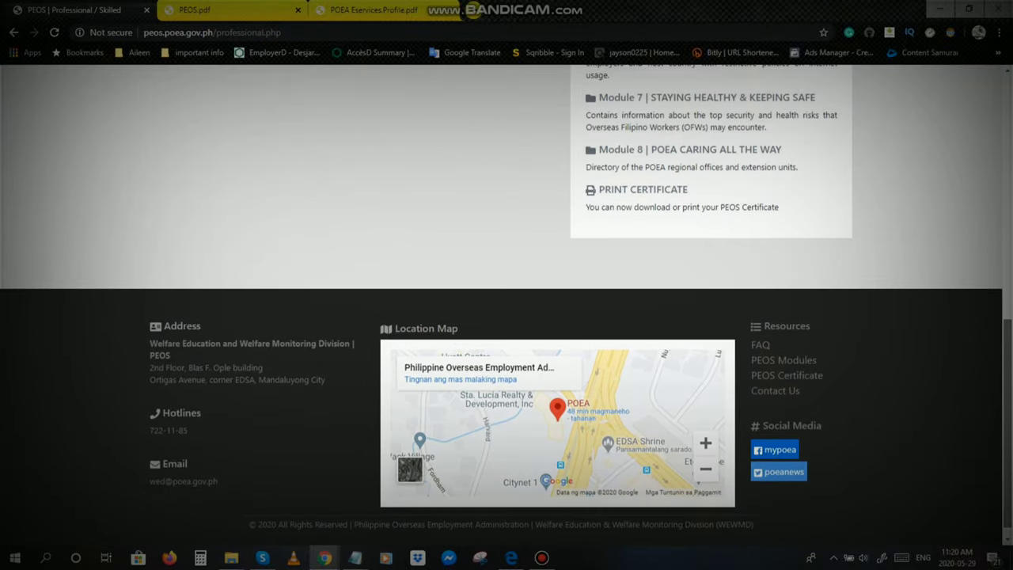
{"action": "scroll", "coordinate": [506, 317], "scroll_direction": "up", "scroll_amount": 4}
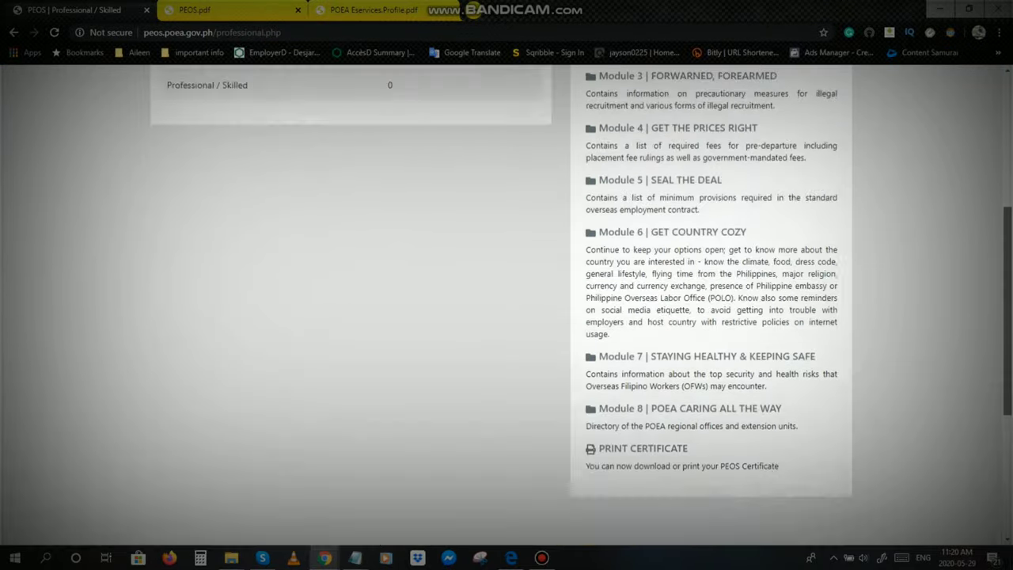
{"action": "scroll", "coordinate": [506, 317], "scroll_direction": "up", "scroll_amount": 4}
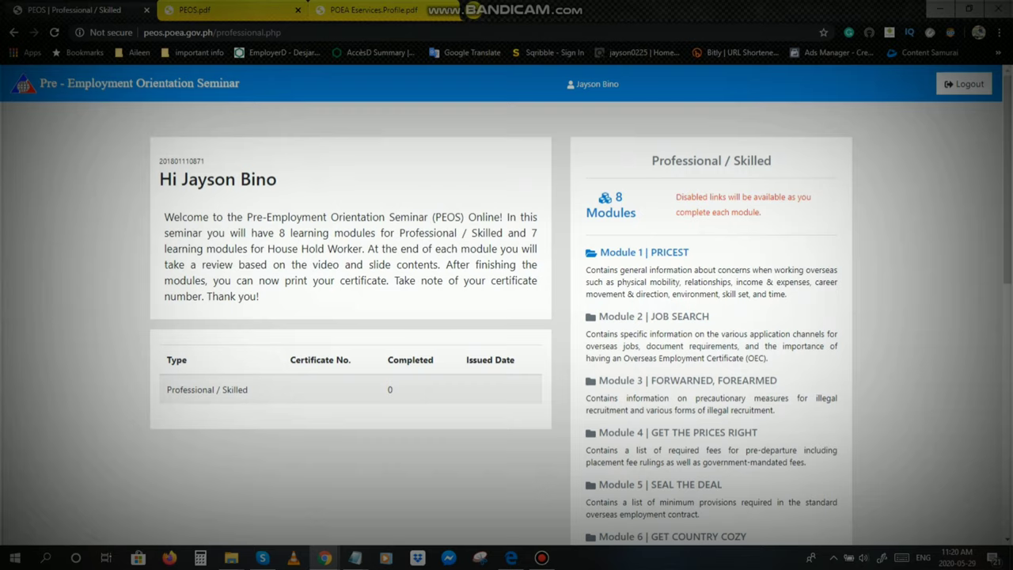
{"action": "key", "text": "ctrl+Tab"}
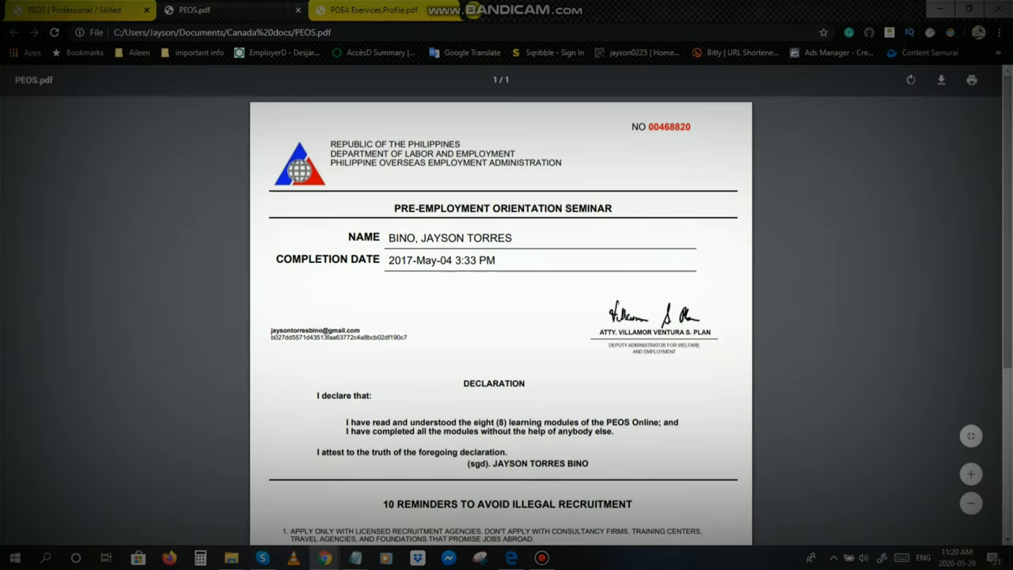
{"action": "scroll", "coordinate": [501, 317], "scroll_direction": "down", "scroll_amount": 2}
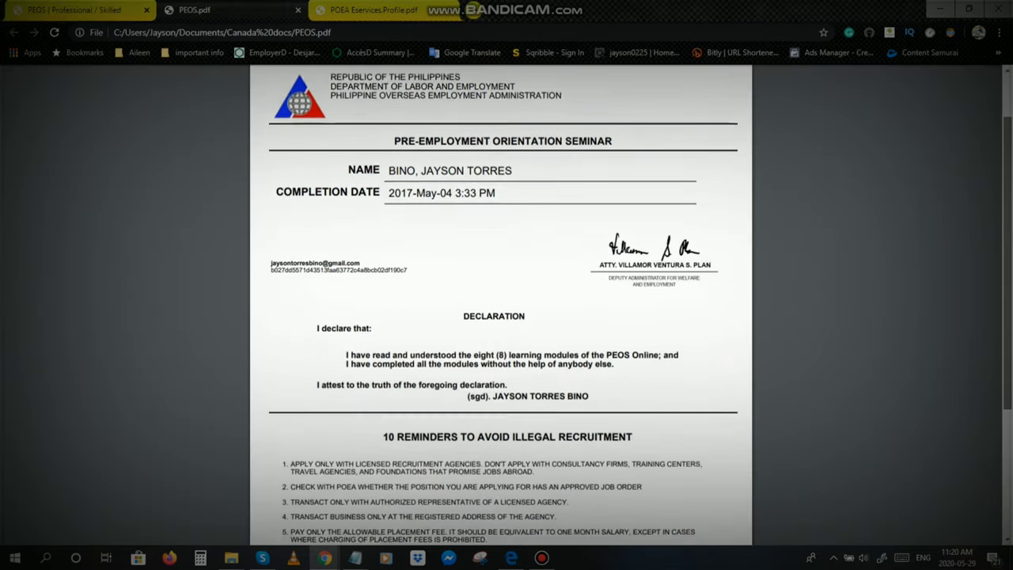
{"action": "scroll", "coordinate": [501, 316], "scroll_direction": "down", "scroll_amount": 5}
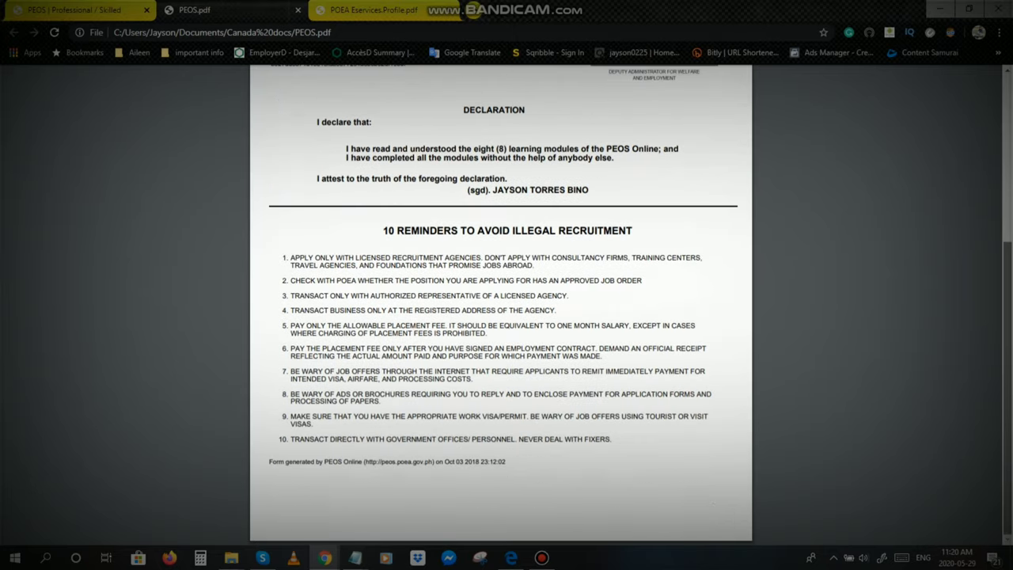
{"action": "scroll", "coordinate": [501, 317], "scroll_direction": "up", "scroll_amount": 5}
{"action": "scroll", "coordinate": [501, 317], "scroll_direction": "down", "scroll_amount": 2}
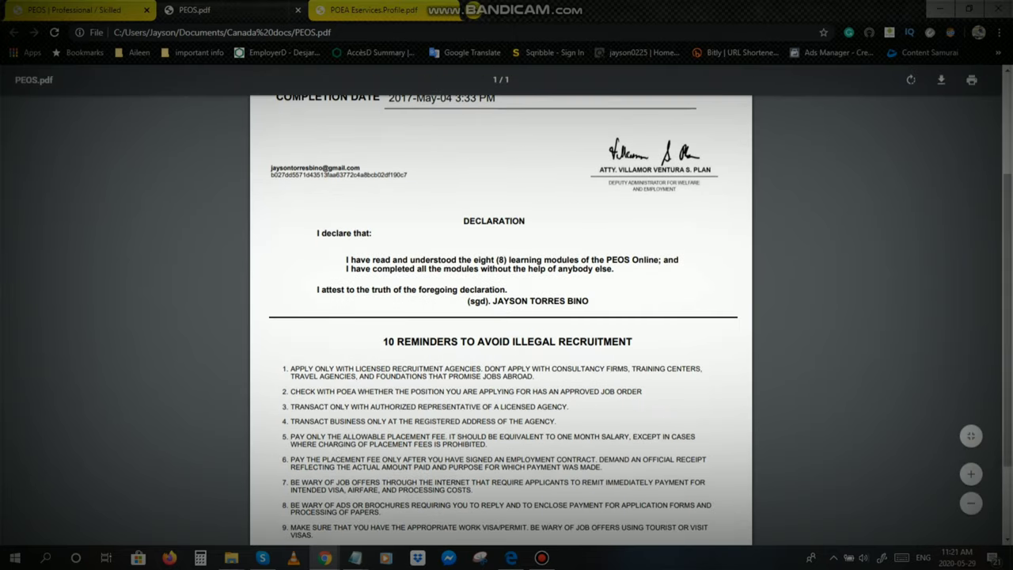
{"action": "scroll", "coordinate": [502, 317], "scroll_direction": "up", "scroll_amount": 4}
{"action": "scroll", "coordinate": [501, 317], "scroll_direction": "down", "scroll_amount": 6}
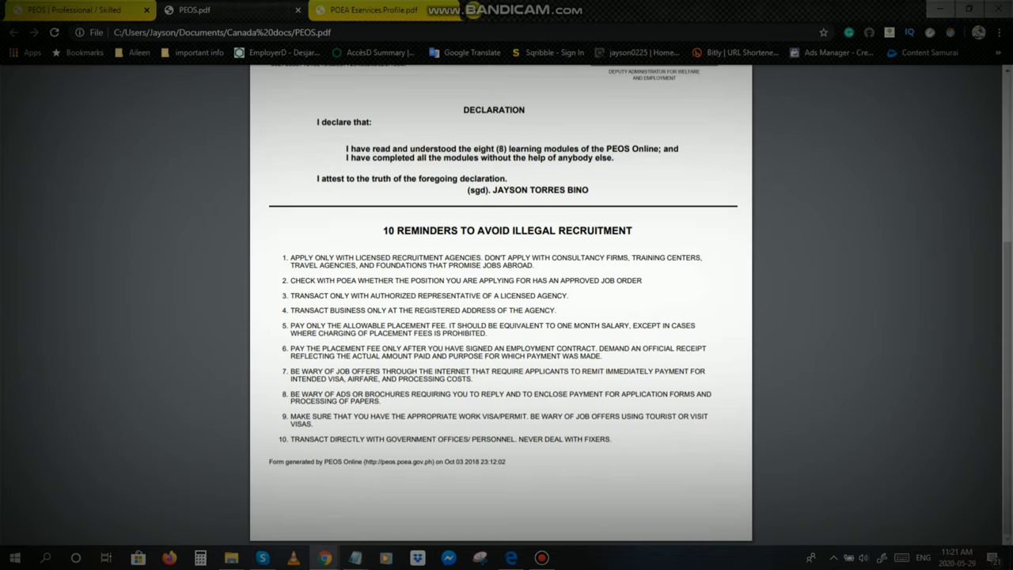
{"action": "scroll", "coordinate": [501, 317], "scroll_direction": "up", "scroll_amount": 6}
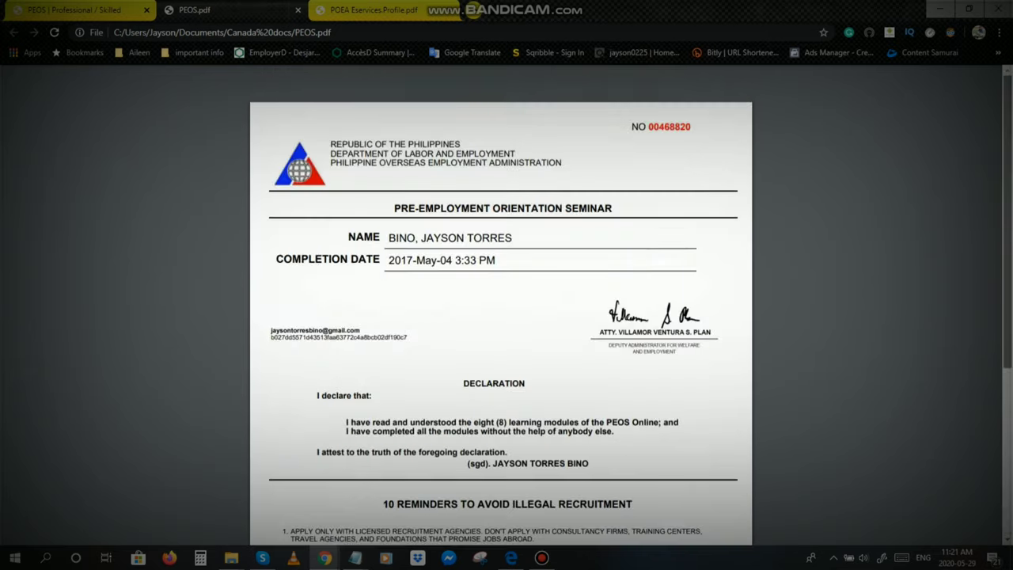
{"action": "key", "text": "ctrl+shift+Tab"}
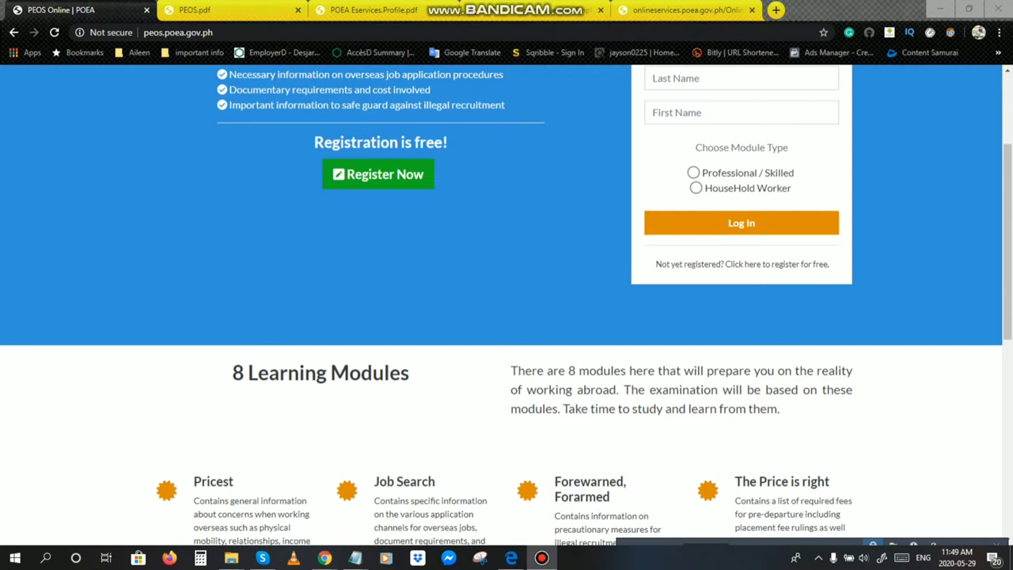
Step: Scroll back up to the top of the page
{"action": "scroll", "coordinate": [507, 301], "scroll_direction": "up", "scroll_amount": 2}
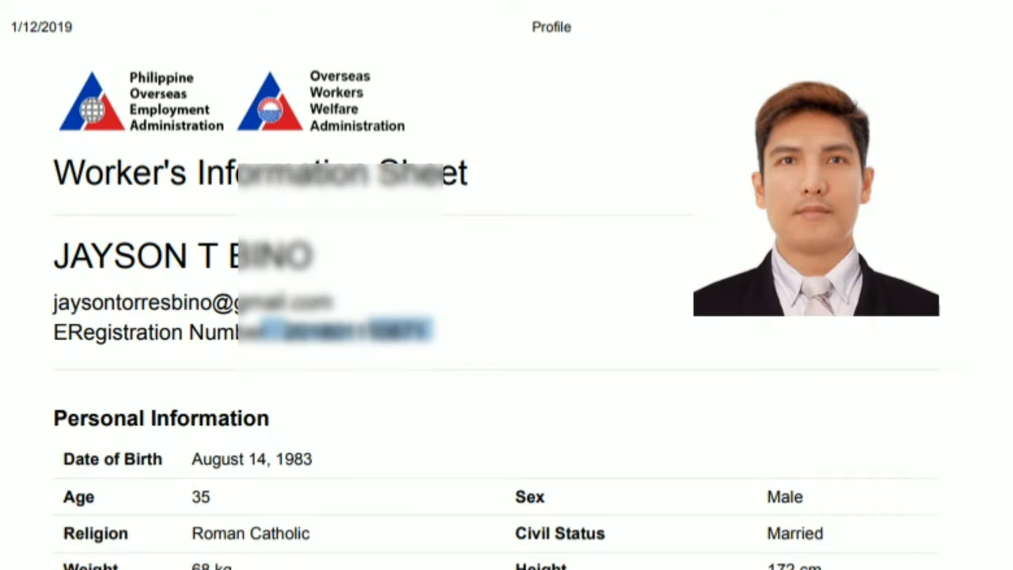
Step: Scroll through the POEA Eservices Profile PDF from personal information down to job preference and back
{"action": "scroll", "coordinate": [506, 316], "scroll_direction": "down", "scroll_amount": 5}
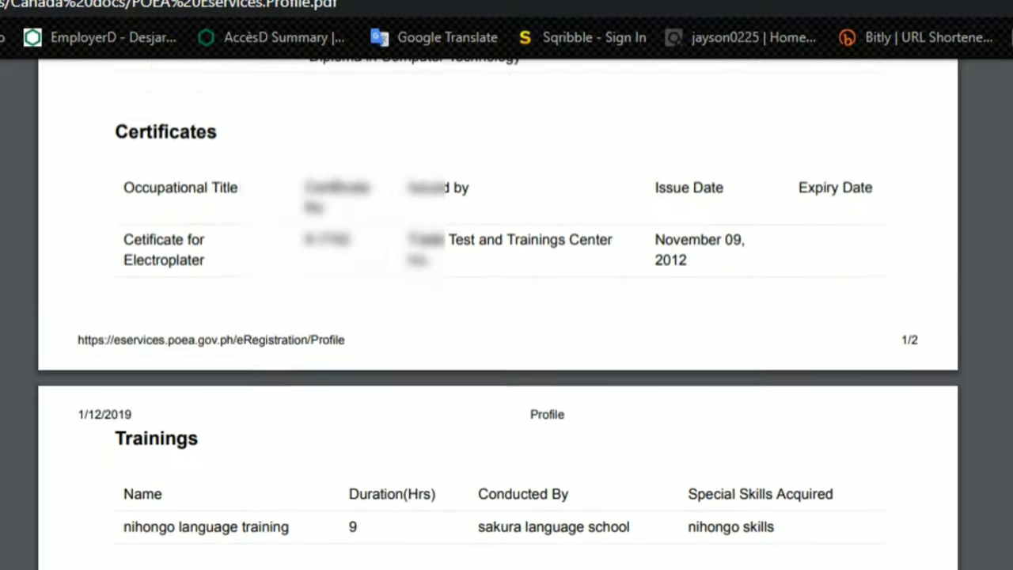
{"action": "scroll", "coordinate": [498, 317], "scroll_direction": "down", "scroll_amount": 8}
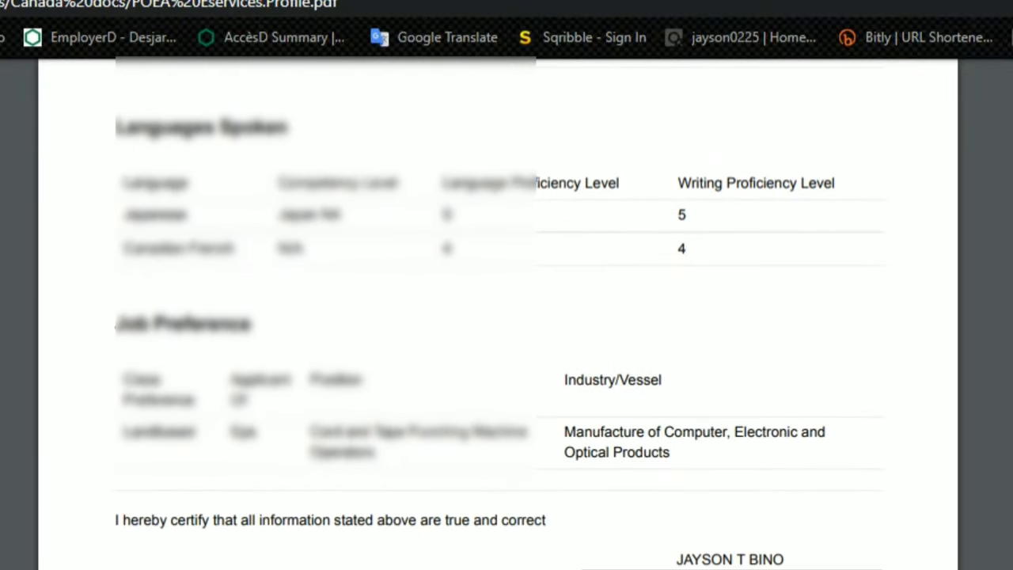
{"action": "scroll", "coordinate": [498, 317], "scroll_direction": "up", "scroll_amount": 12}
{"action": "scroll", "coordinate": [498, 317], "scroll_direction": "up", "scroll_amount": 4}
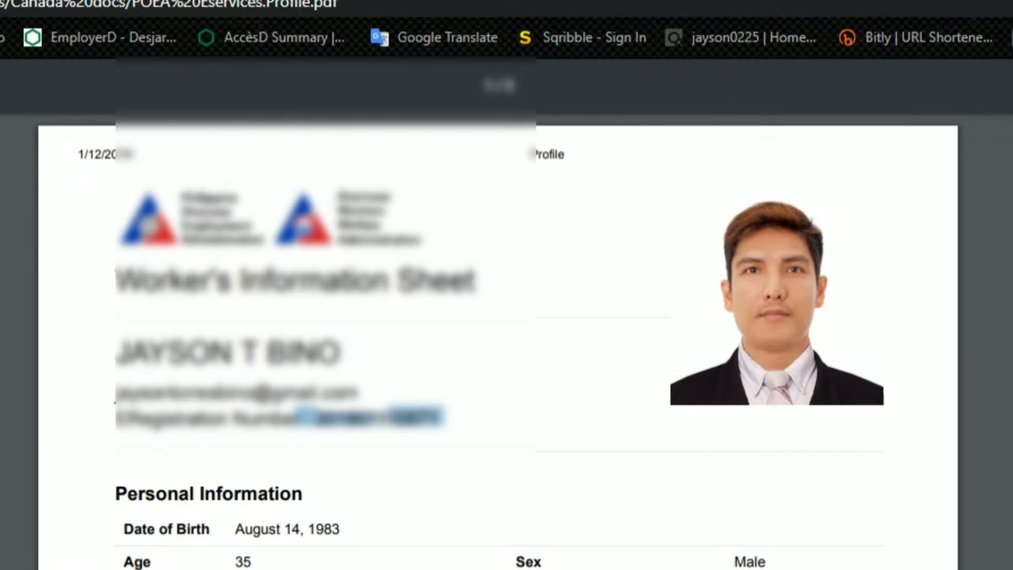
{"action": "scroll", "coordinate": [499, 341], "scroll_direction": "down", "scroll_amount": 3}
{"action": "scroll", "coordinate": [499, 340], "scroll_direction": "up", "scroll_amount": 3}
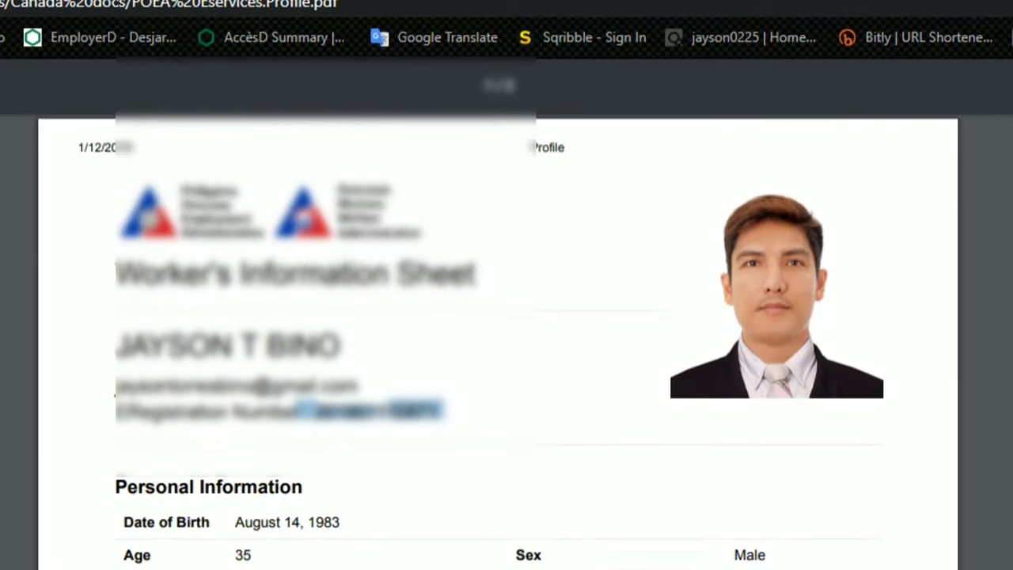
{"action": "scroll", "coordinate": [498, 340], "scroll_direction": "down", "scroll_amount": 10}
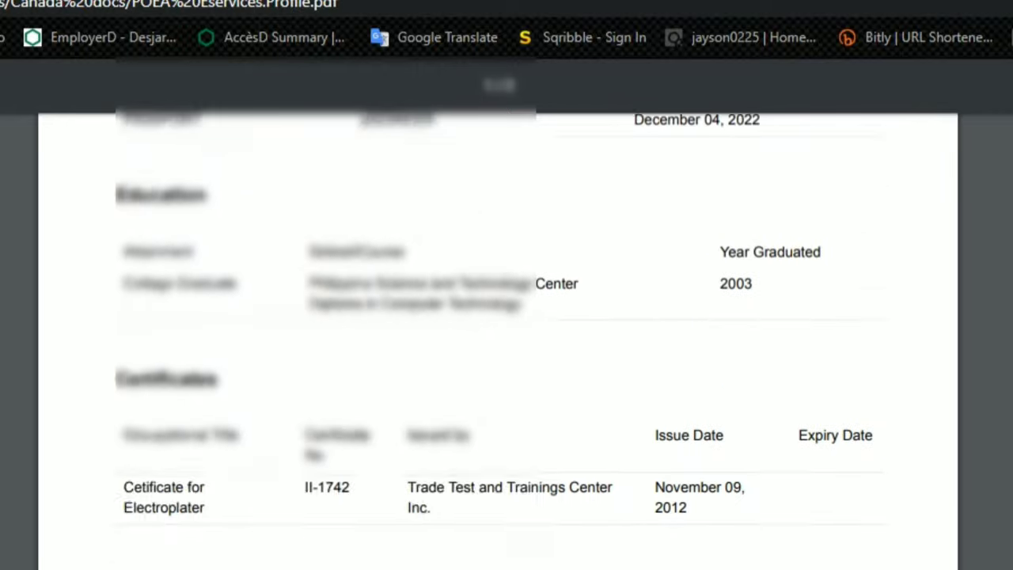
{"action": "scroll", "coordinate": [498, 341], "scroll_direction": "down", "scroll_amount": 10}
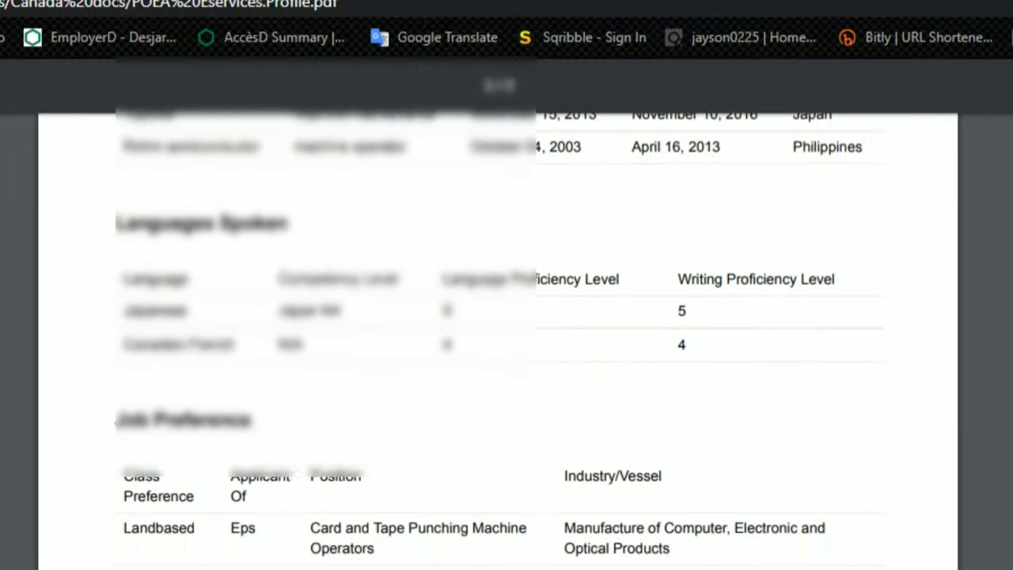
{"action": "scroll", "coordinate": [499, 340], "scroll_direction": "down", "scroll_amount": 2}
{"action": "scroll", "coordinate": [499, 340], "scroll_direction": "up", "scroll_amount": 10}
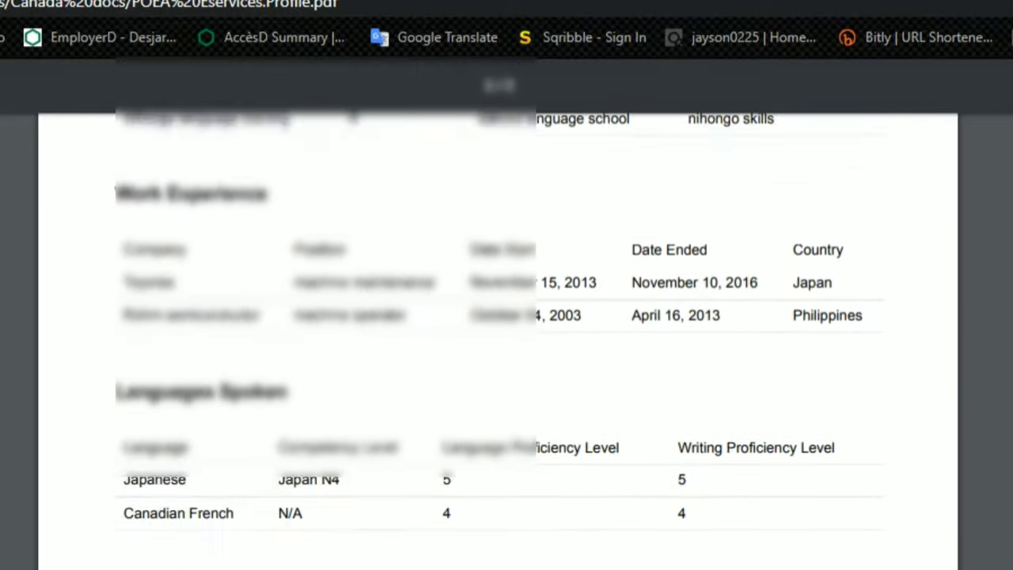
{"action": "scroll", "coordinate": [498, 341], "scroll_direction": "up", "scroll_amount": 8}
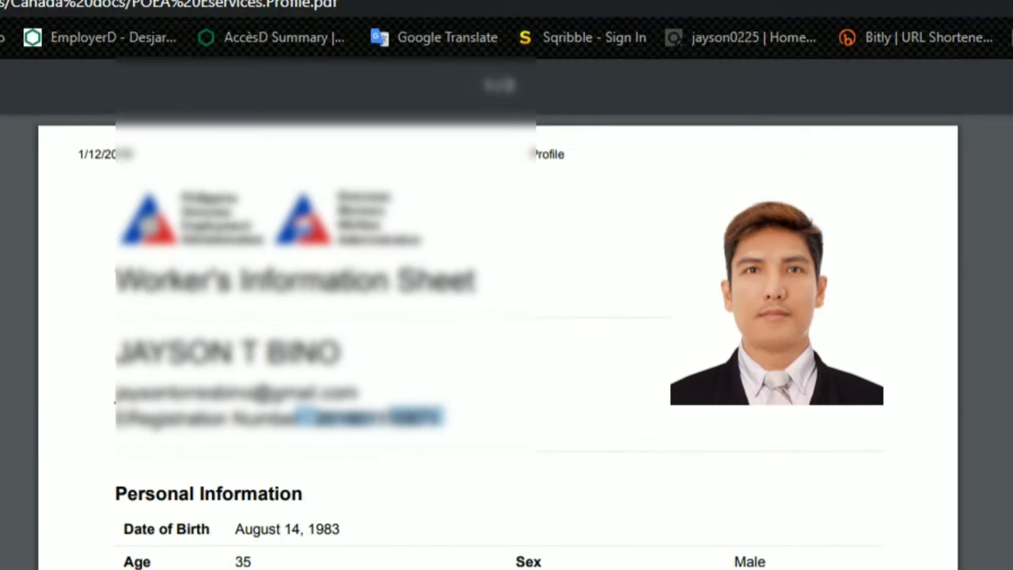
Step: Cycle tabs past POEA Online Services to reach the POEA e-Registration welcome page
{"action": "key", "text": "ctrl+Tab"}
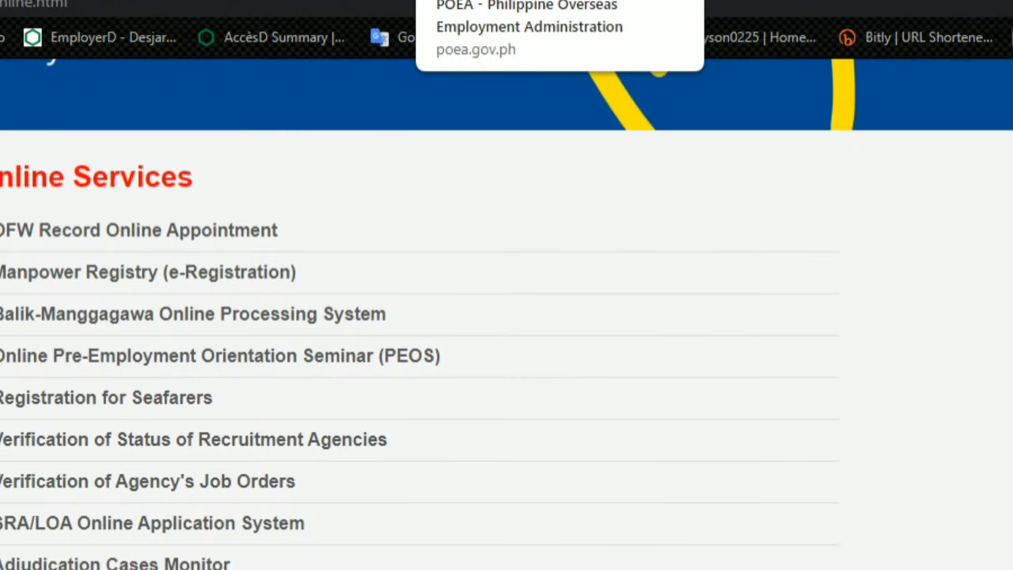
{"action": "key", "text": "ctrl+Tab"}
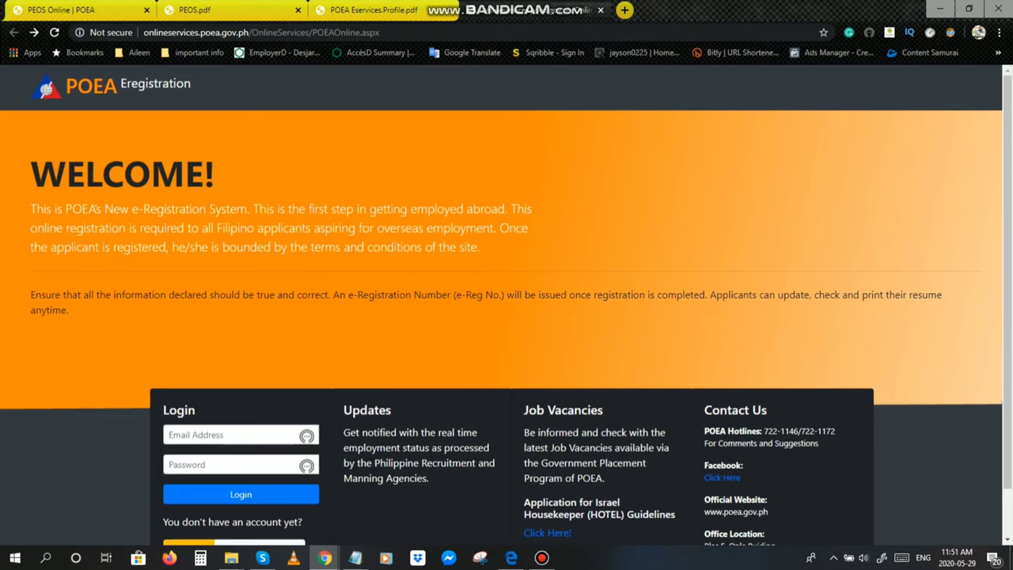
{"action": "left_click", "coordinate": [625, 10]}
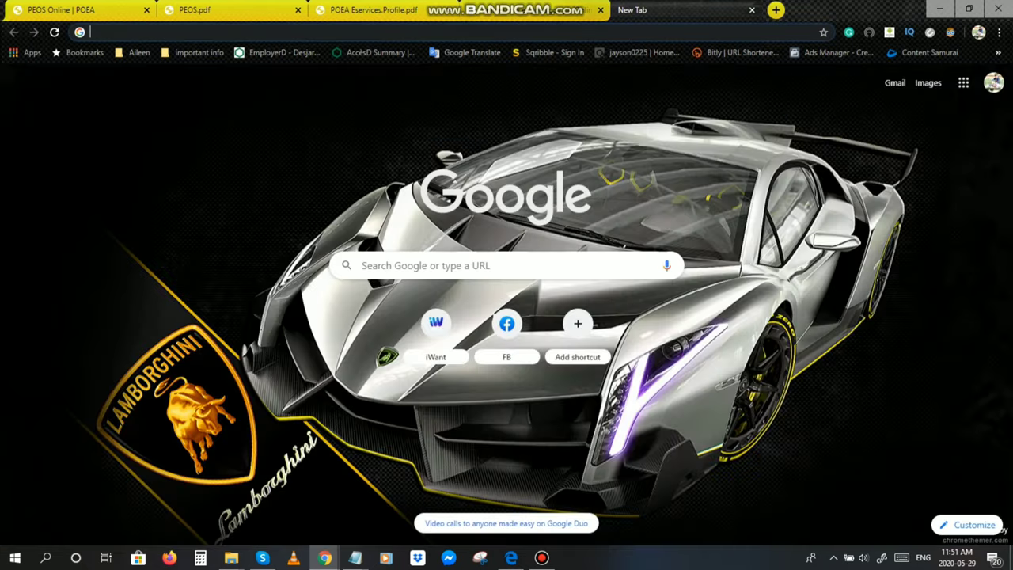
{"action": "type", "text": "www"}
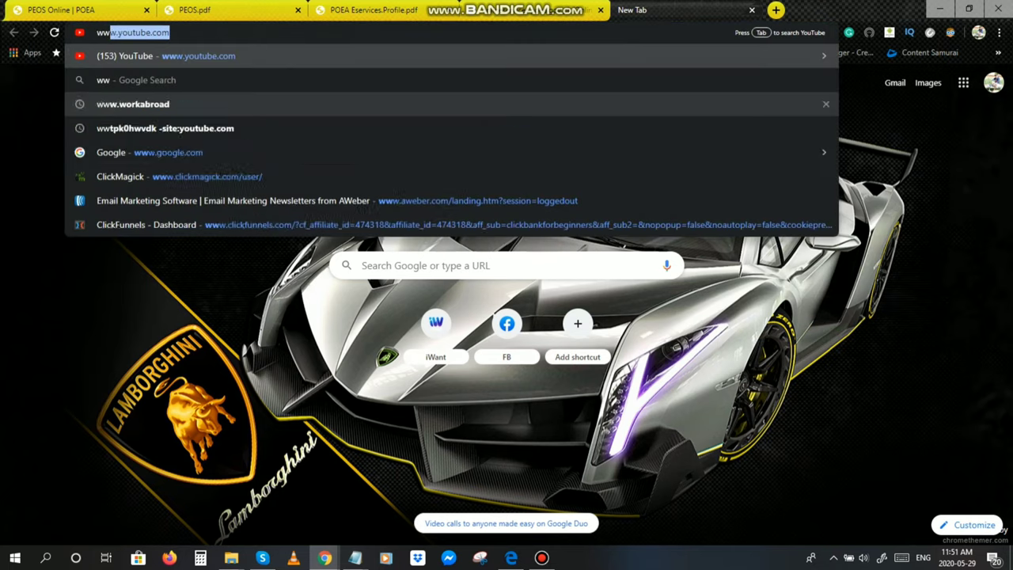
{"action": "type", "text": "."}
{"action": "type", "text": "work"}
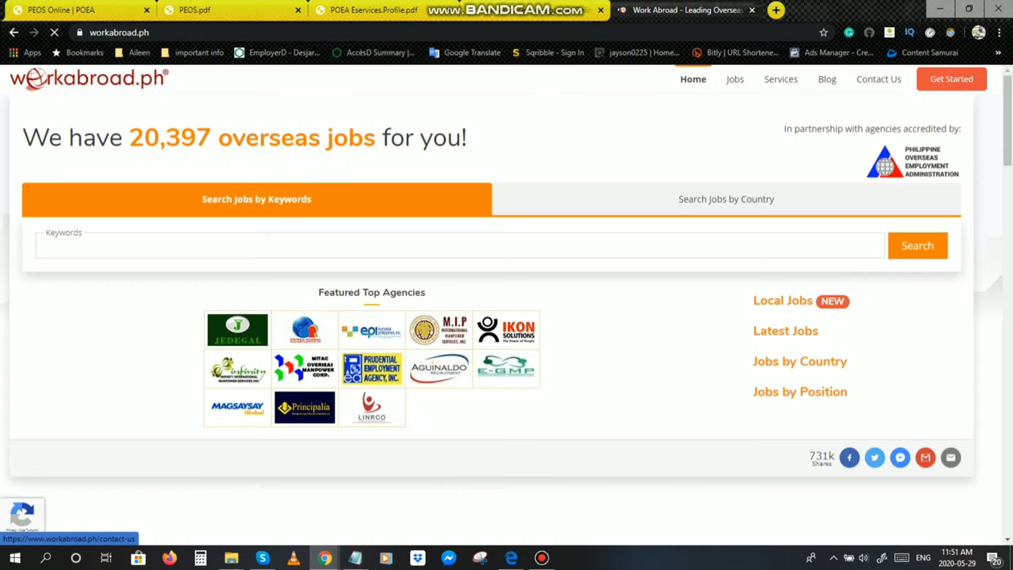
Step: Scroll down the WorkAbroad.ph home page with its 20,397 overseas jobs and back up
{"action": "scroll", "coordinate": [506, 277], "scroll_direction": "down", "scroll_amount": 3}
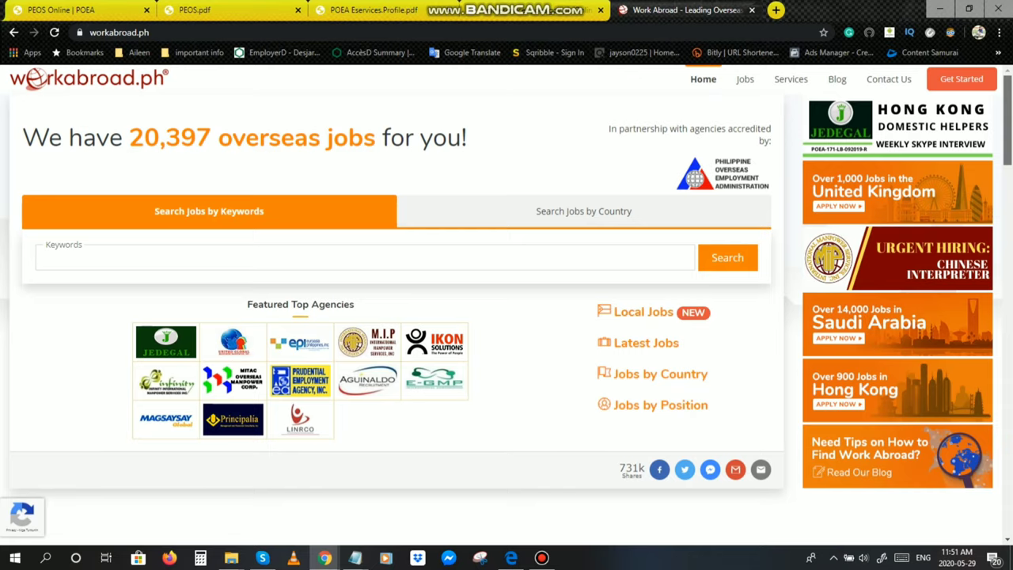
{"action": "scroll", "coordinate": [506, 285], "scroll_direction": "down", "scroll_amount": 3}
{"action": "scroll", "coordinate": [506, 285], "scroll_direction": "up", "scroll_amount": 2}
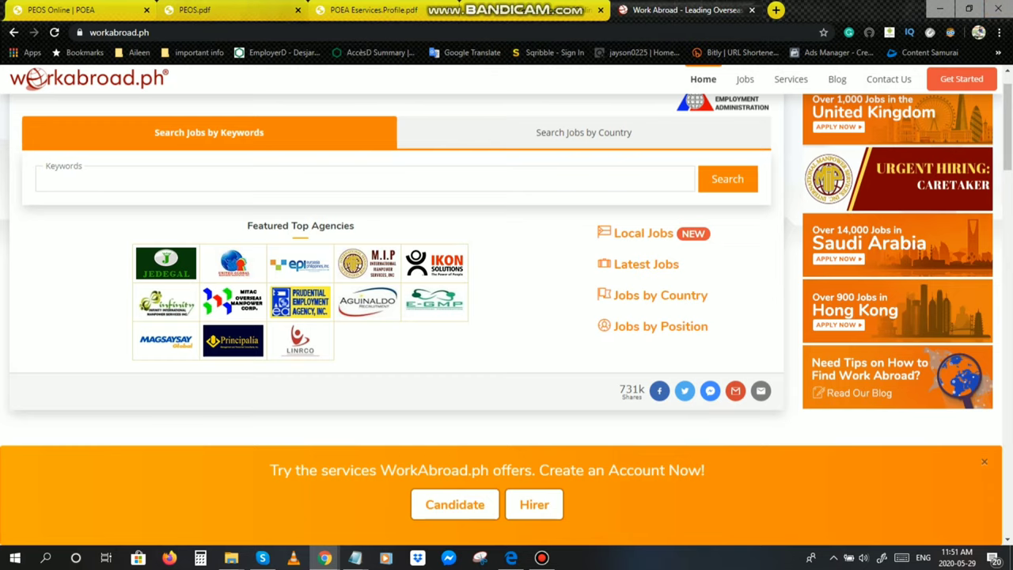
{"action": "scroll", "coordinate": [507, 261], "scroll_direction": "up", "scroll_amount": 1}
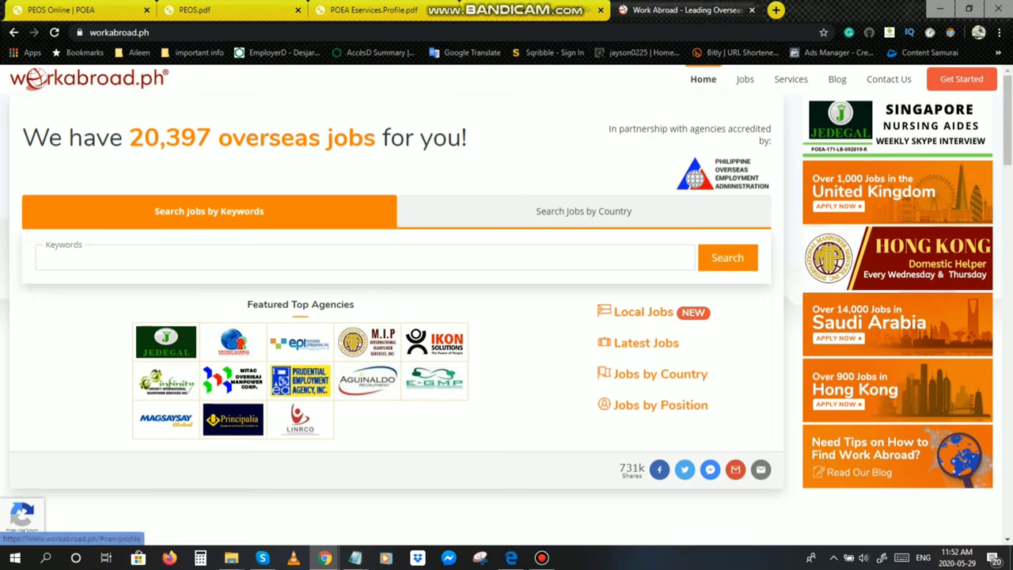
{"action": "left_click", "coordinate": [962, 78]}
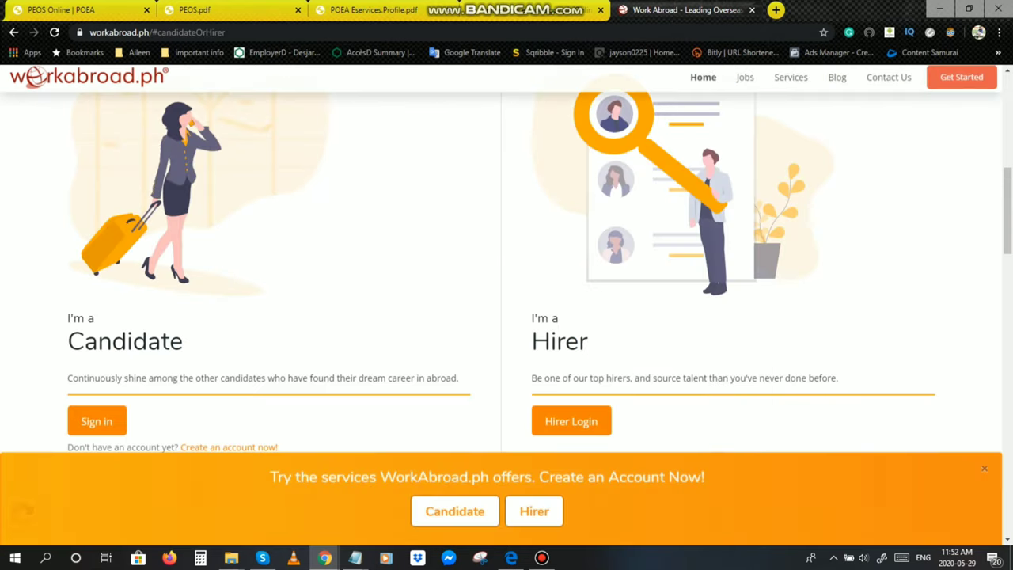
{"action": "scroll", "coordinate": [501, 267], "scroll_direction": "up", "scroll_amount": 8}
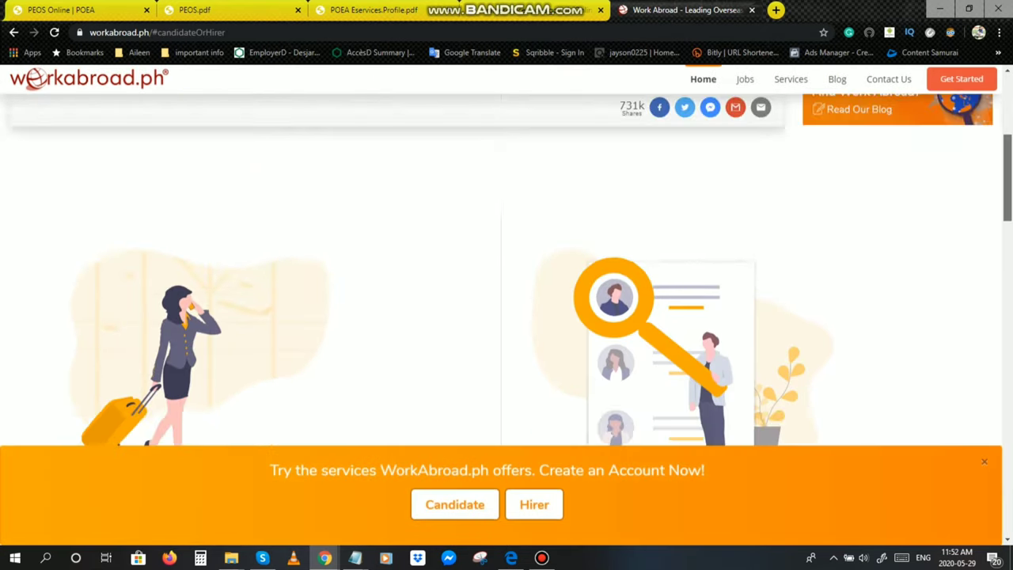
{"action": "scroll", "coordinate": [501, 267], "scroll_direction": "up", "scroll_amount": 1}
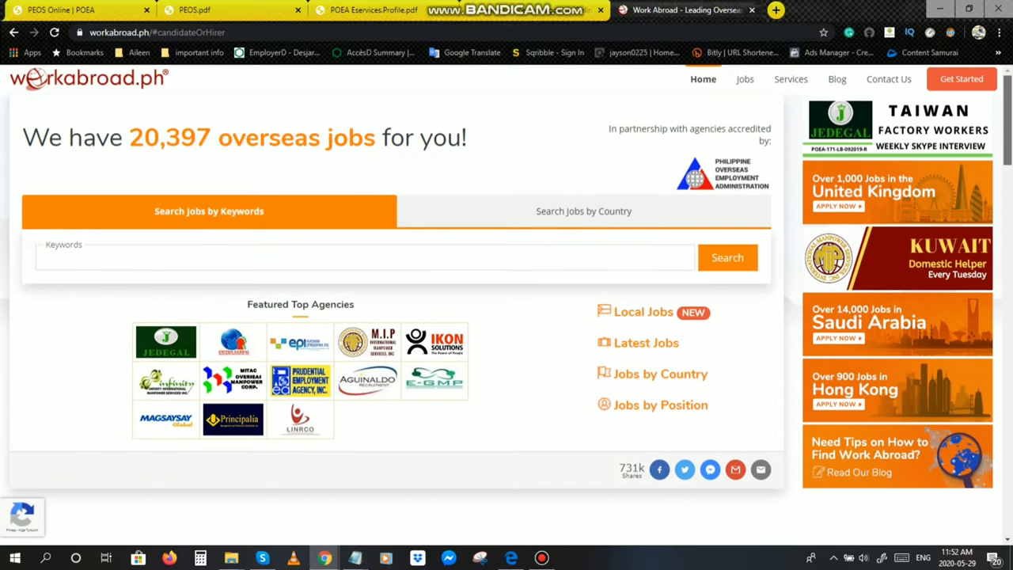
{"action": "scroll", "coordinate": [501, 268], "scroll_direction": "down", "scroll_amount": 8}
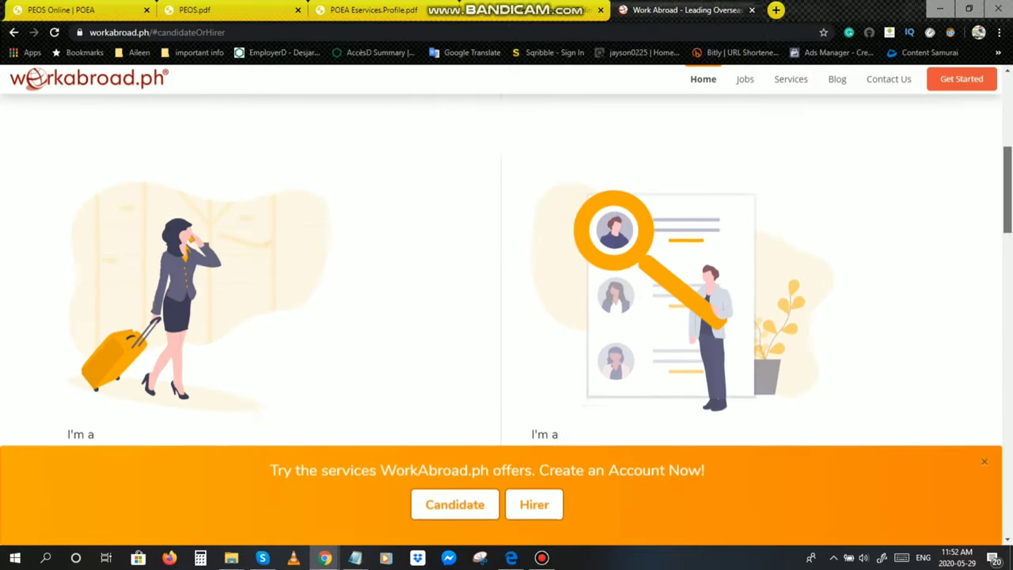
{"action": "scroll", "coordinate": [501, 268], "scroll_direction": "down", "scroll_amount": 3}
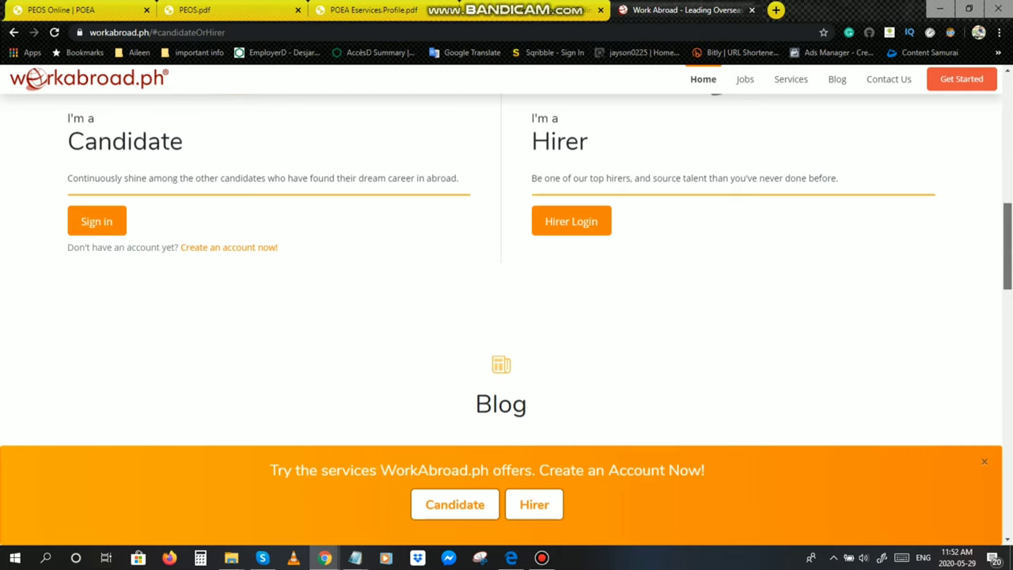
{"action": "scroll", "coordinate": [501, 268], "scroll_direction": "up", "scroll_amount": 10}
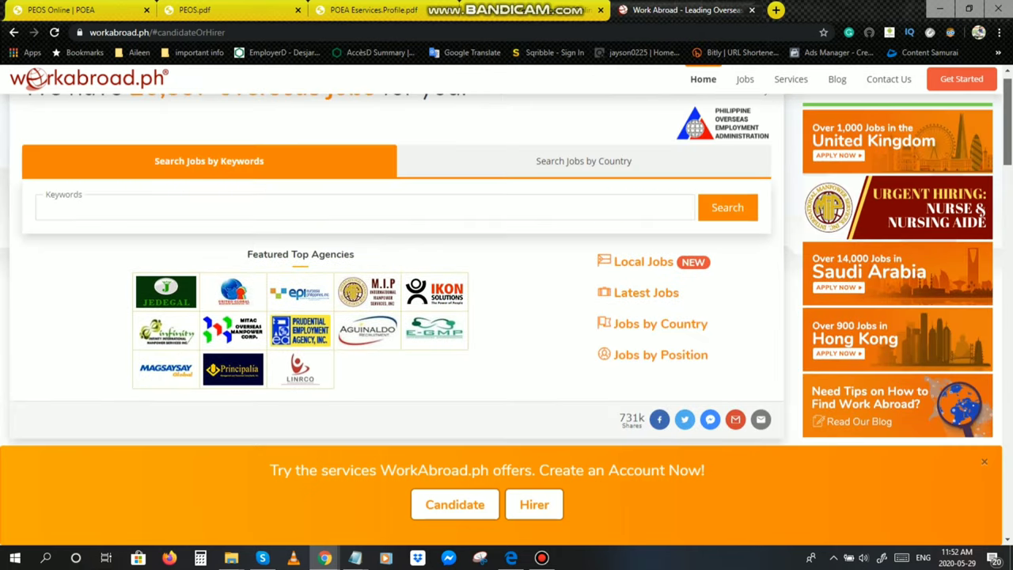
{"action": "scroll", "coordinate": [501, 268], "scroll_direction": "up", "scroll_amount": 1}
{"action": "scroll", "coordinate": [501, 305], "scroll_direction": "down", "scroll_amount": 4}
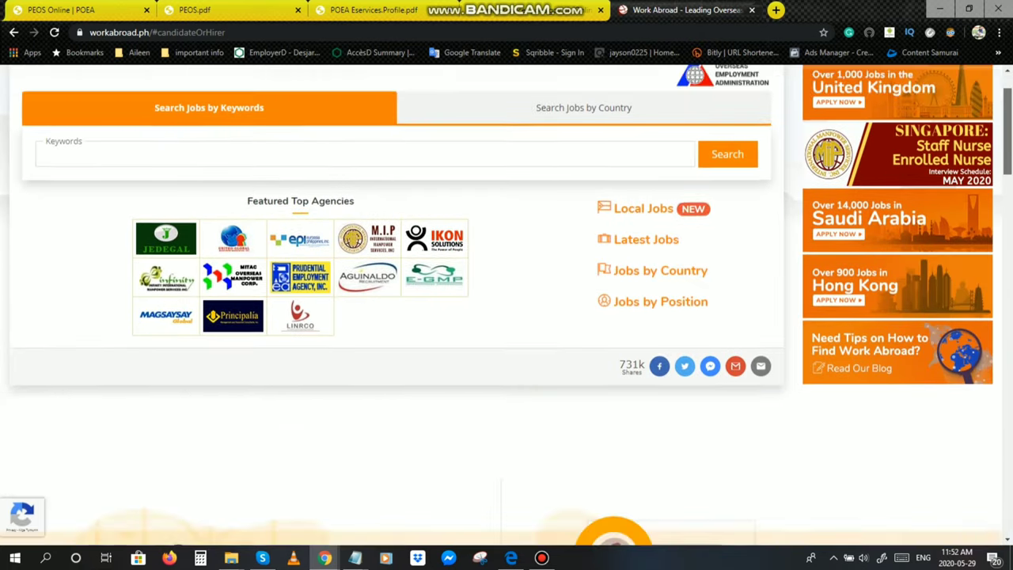
{"action": "scroll", "coordinate": [501, 305], "scroll_direction": "down", "scroll_amount": 3}
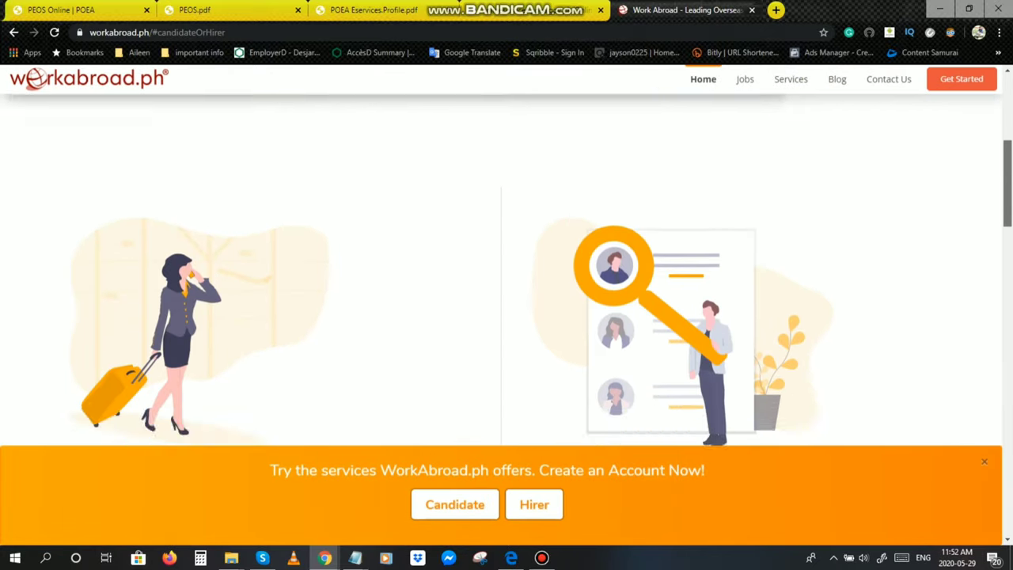
{"action": "scroll", "coordinate": [501, 305], "scroll_direction": "down", "scroll_amount": 2}
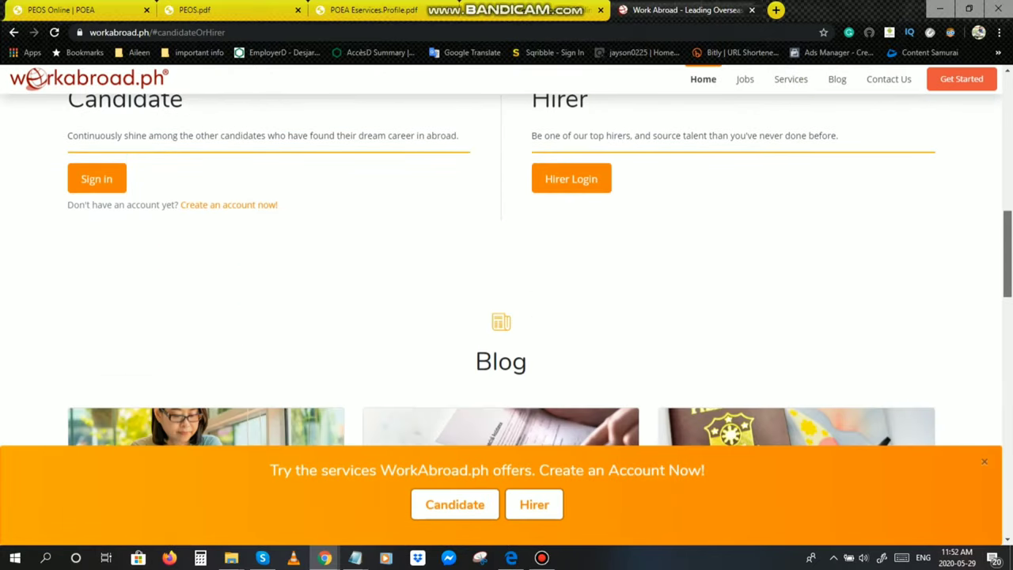
{"action": "scroll", "coordinate": [501, 305], "scroll_direction": "up", "scroll_amount": 9}
{"action": "scroll", "coordinate": [501, 305], "scroll_direction": "down", "scroll_amount": 7}
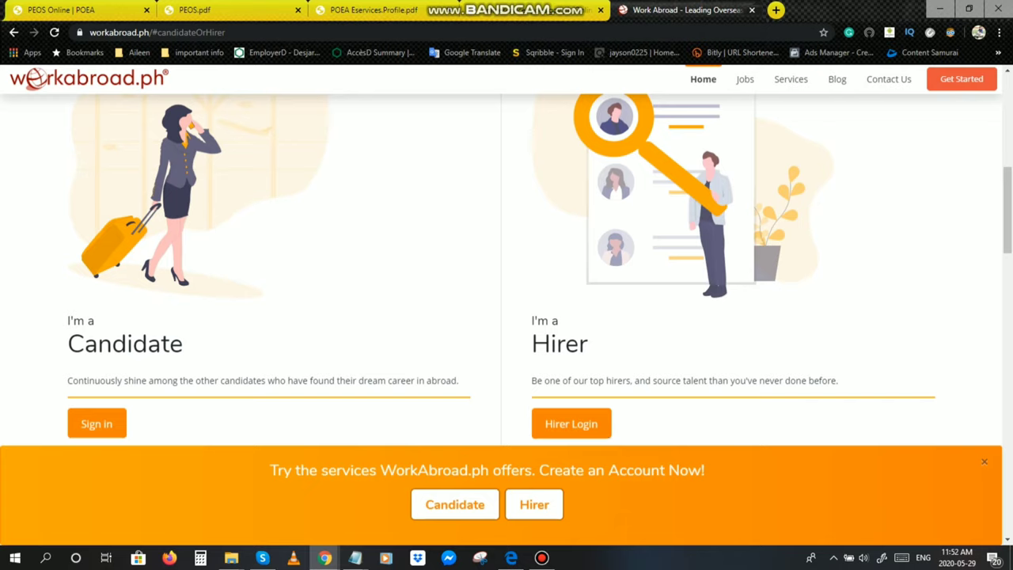
{"action": "scroll", "coordinate": [506, 269], "scroll_direction": "up", "scroll_amount": 3}
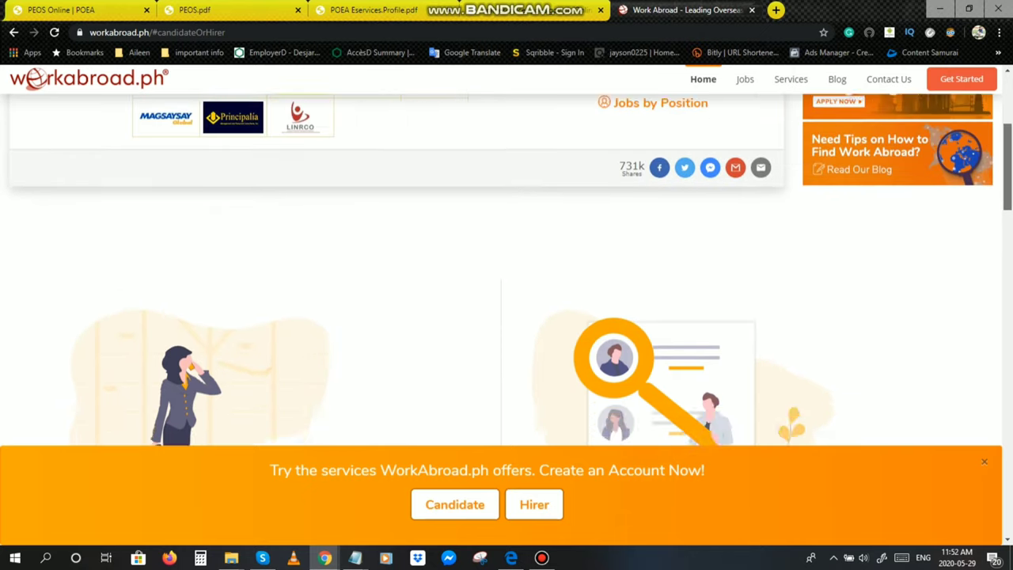
{"action": "scroll", "coordinate": [507, 269], "scroll_direction": "down", "scroll_amount": 4}
{"action": "scroll", "coordinate": [507, 269], "scroll_direction": "up", "scroll_amount": 1}
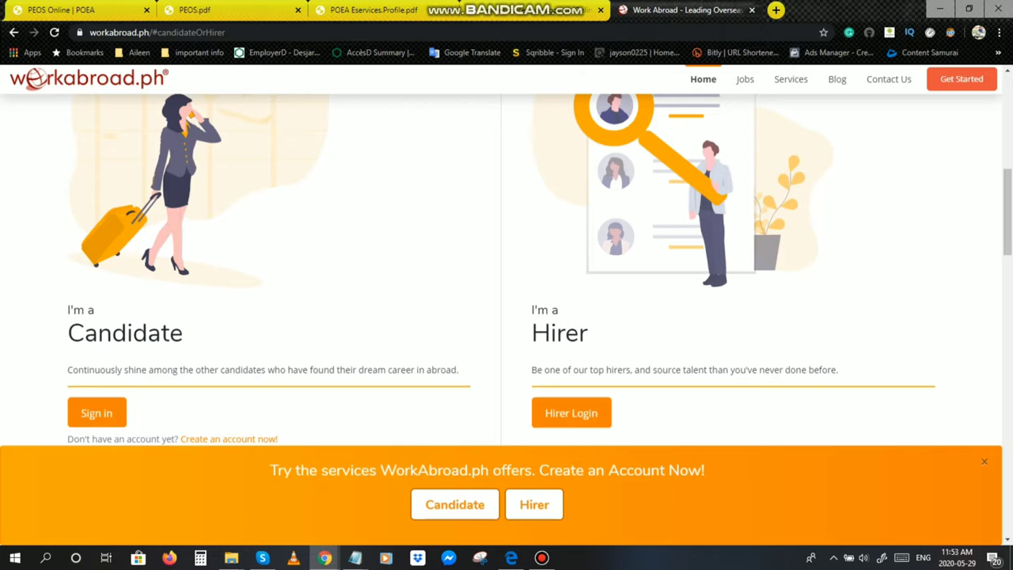
{"action": "mouse_move", "coordinate": [512, 557]}
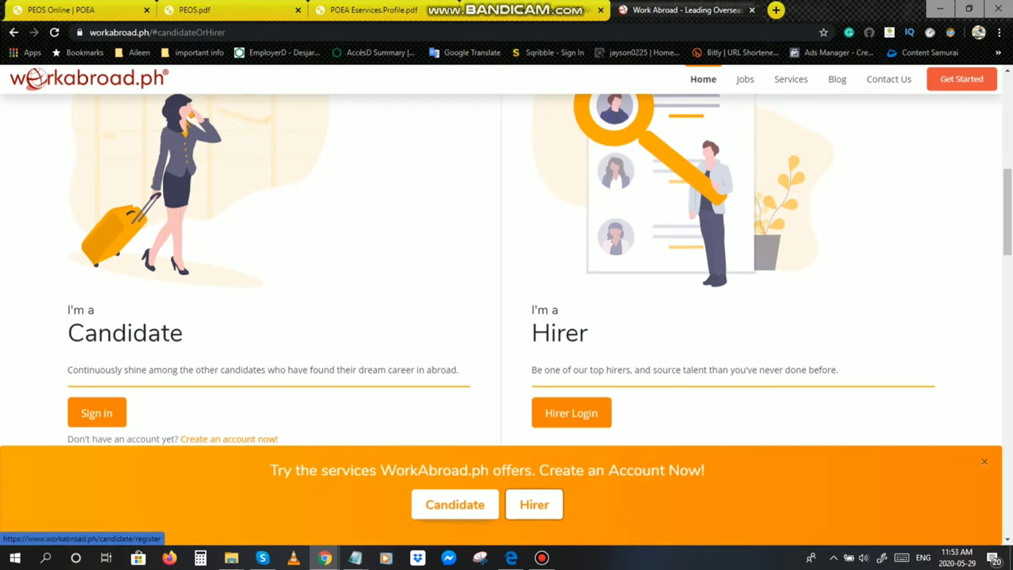
{"action": "left_click", "coordinate": [455, 504]}
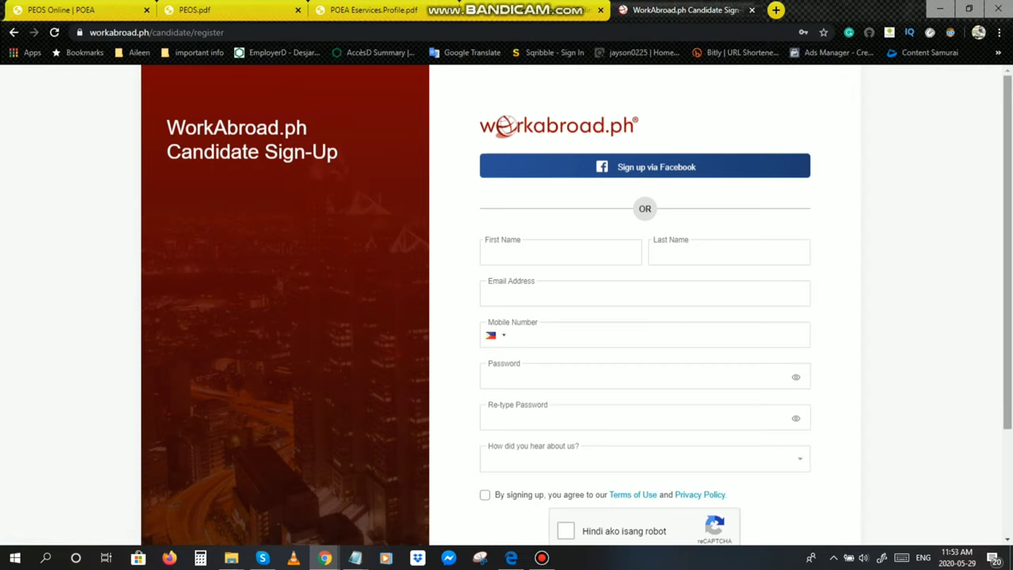
{"action": "scroll", "coordinate": [577, 313], "scroll_direction": "down", "scroll_amount": 1}
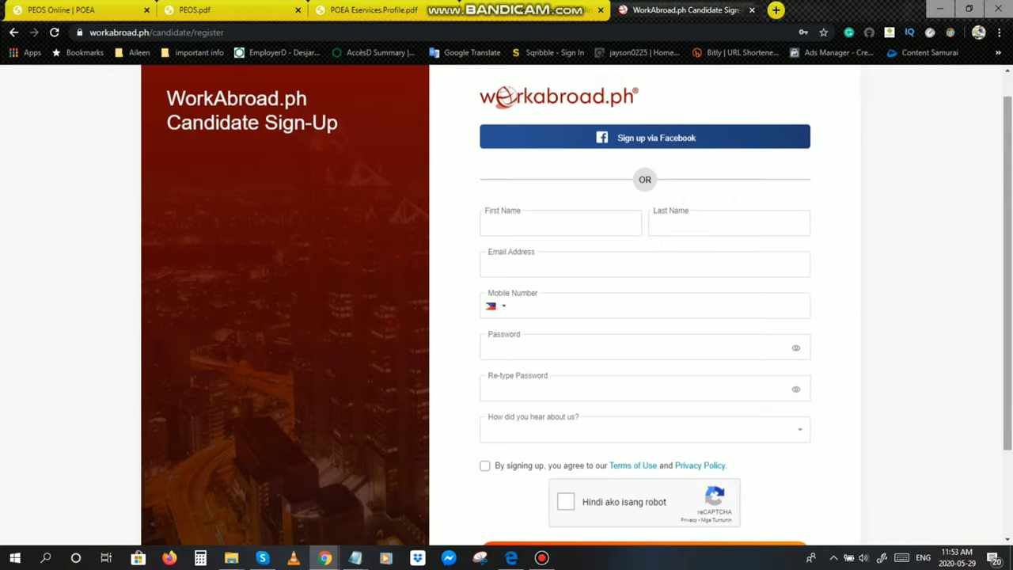
{"action": "scroll", "coordinate": [578, 314], "scroll_direction": "up", "scroll_amount": 1}
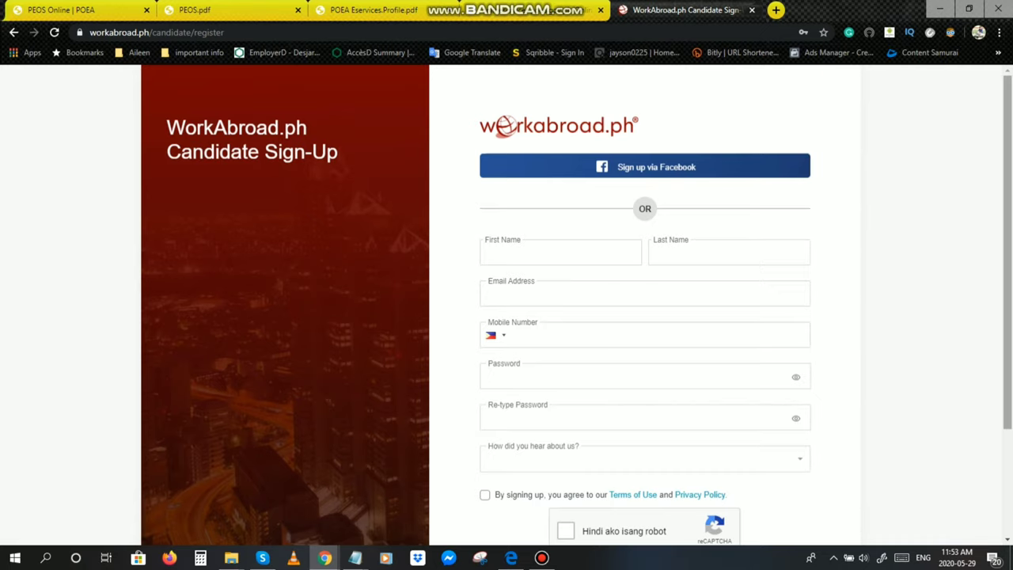
{"action": "scroll", "coordinate": [577, 310], "scroll_direction": "down", "scroll_amount": 1}
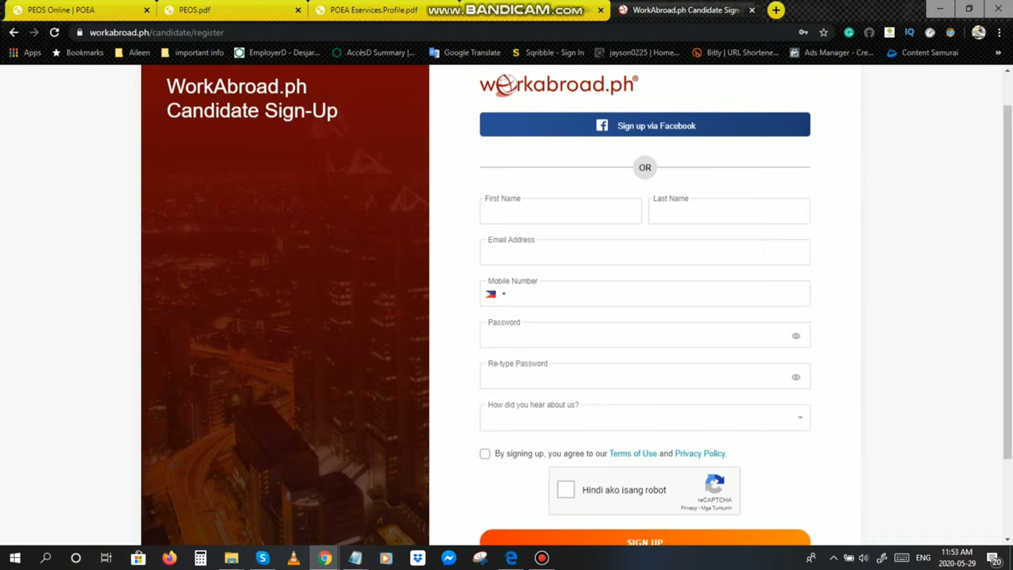
{"action": "scroll", "coordinate": [577, 310], "scroll_direction": "down", "scroll_amount": 1}
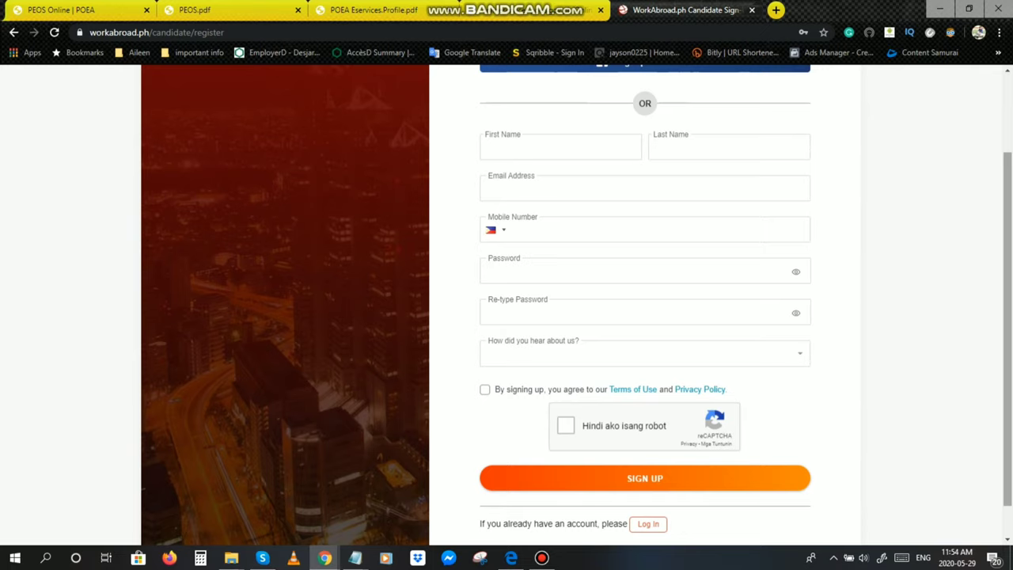
{"action": "scroll", "coordinate": [577, 310], "scroll_direction": "up", "scroll_amount": 2}
{"action": "scroll", "coordinate": [577, 311], "scroll_direction": "down", "scroll_amount": 1}
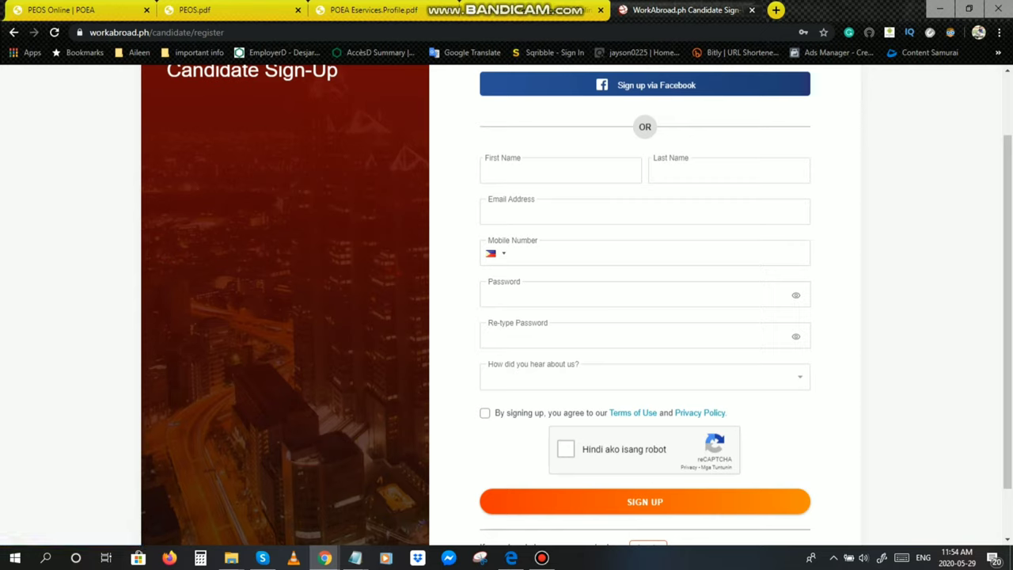
Step: Tick the terms of use and privacy policy agreement on the Candidate Sign-Up form
{"action": "left_click", "coordinate": [484, 412]}
{"action": "left_click", "coordinate": [484, 412]}
{"action": "left_click", "coordinate": [484, 412]}
{"action": "scroll", "coordinate": [1007, 316], "scroll_direction": "down", "scroll_amount": 1}
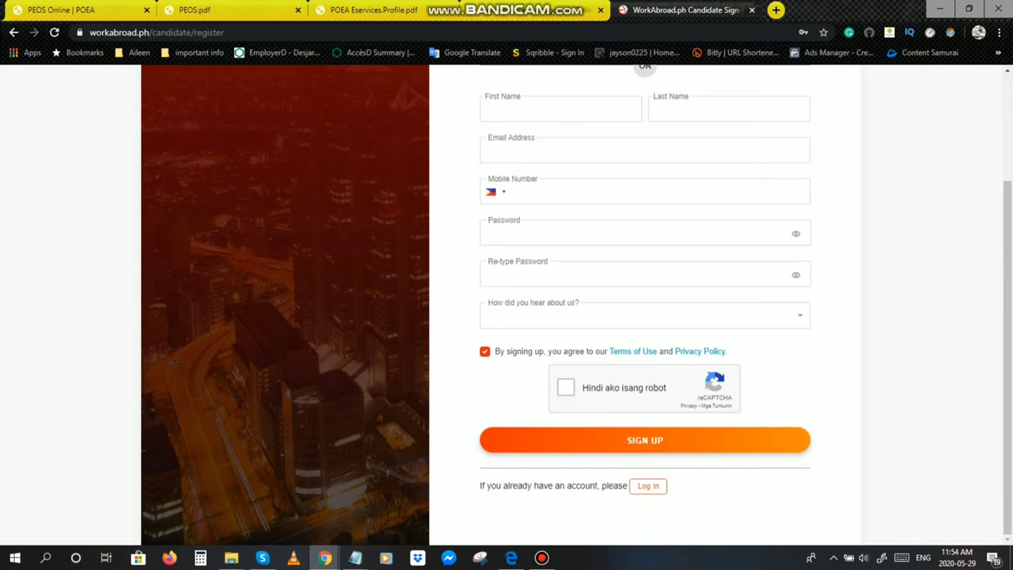
Step: Request the login page, cancel the first Leave site prompt, clear e-mail toasts, and retry
{"action": "left_click", "coordinate": [648, 485]}
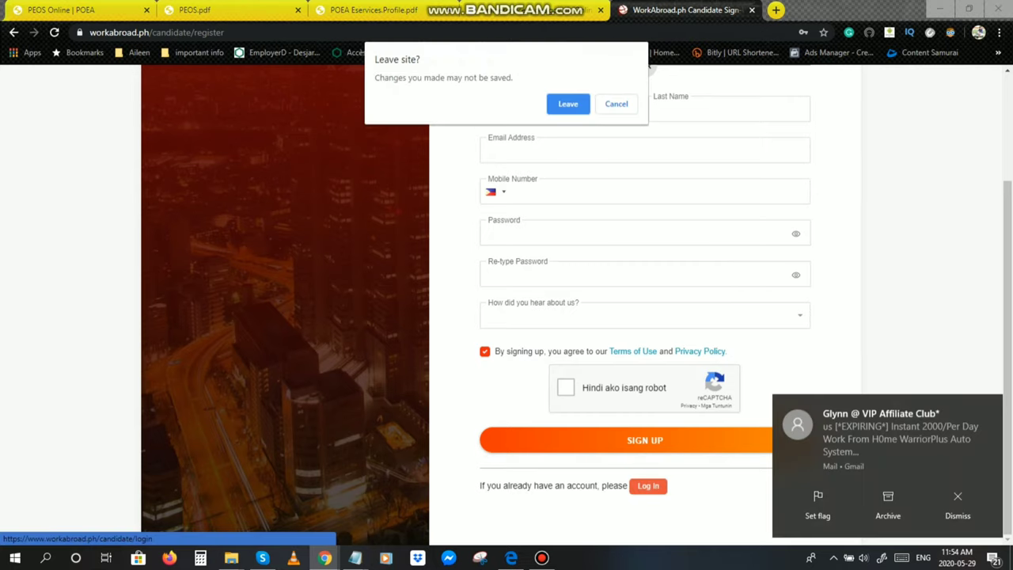
{"action": "key", "text": "Escape"}
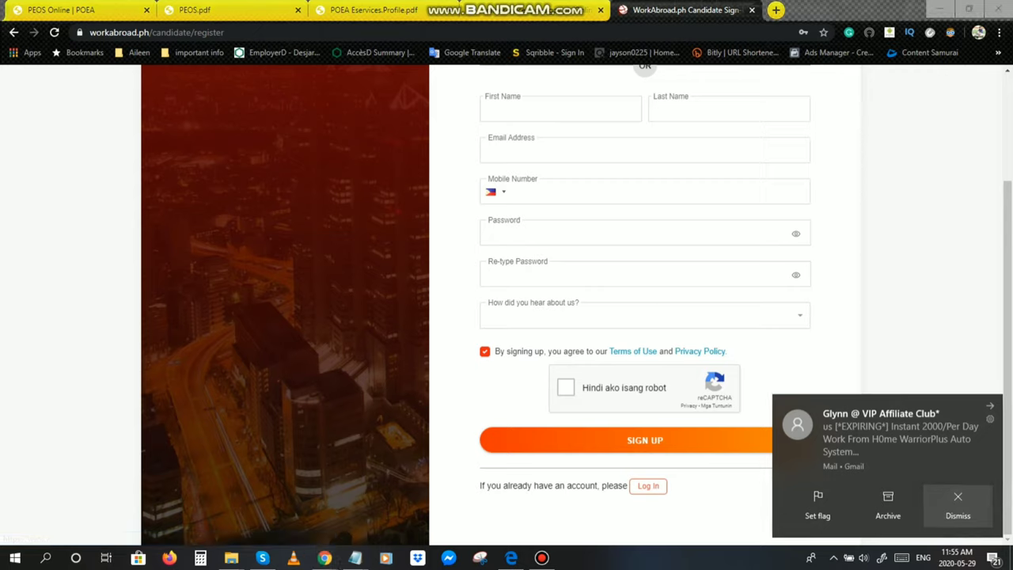
{"action": "left_click", "coordinate": [958, 503]}
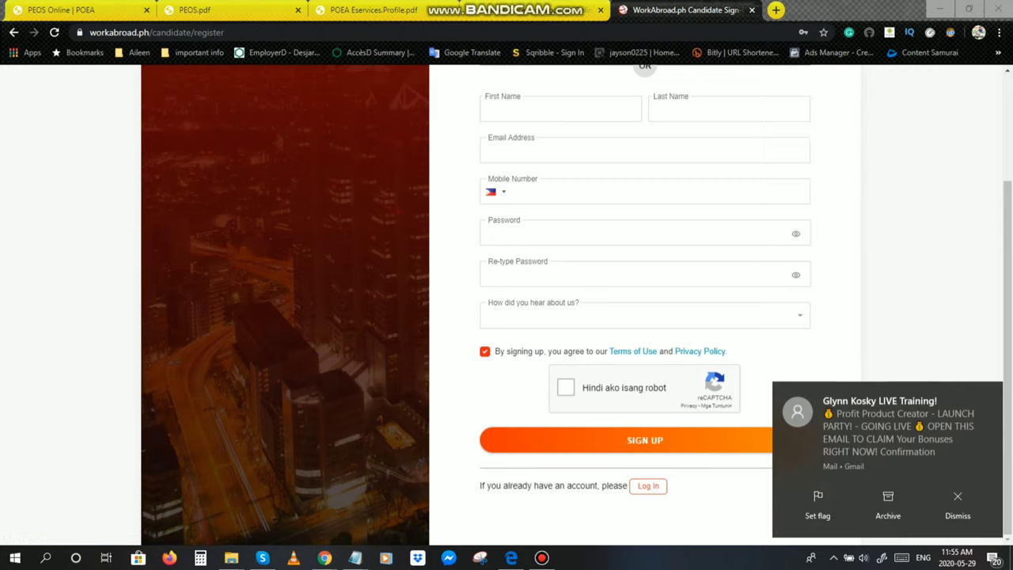
{"action": "left_click", "coordinate": [958, 502]}
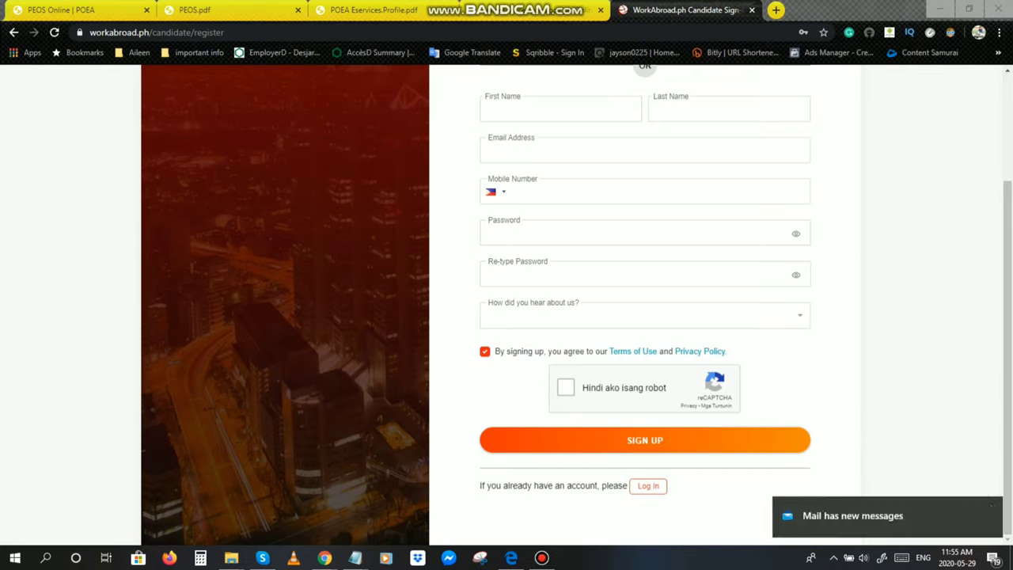
{"action": "left_click", "coordinate": [648, 485]}
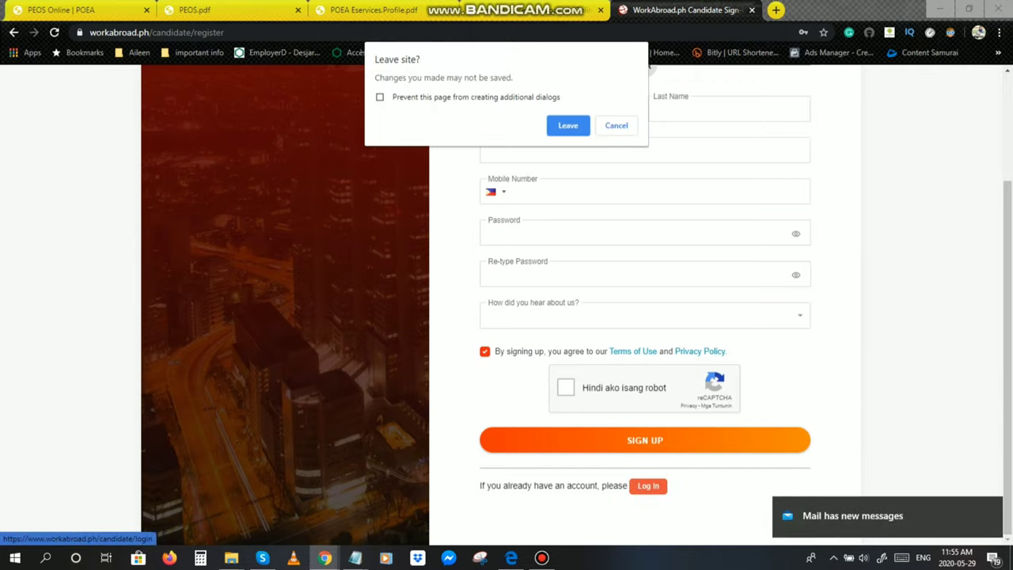
Step: Confirm leaving the sign-up form and tick Remember Me on the candidate login page
{"action": "left_click", "coordinate": [568, 125]}
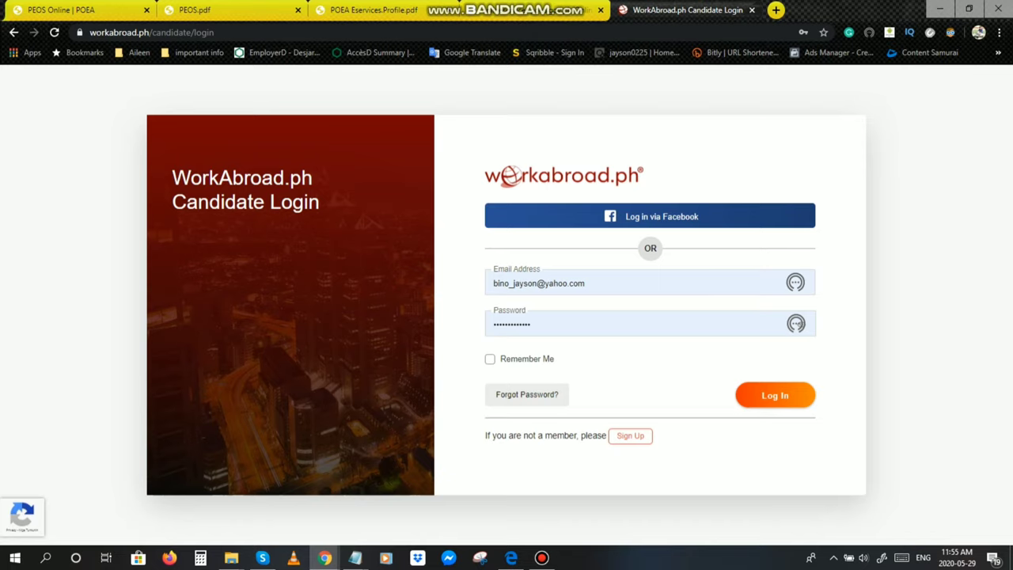
{"action": "left_click", "coordinate": [490, 358]}
Step: Log in with the saved details and scroll through My Dashboard before returning to the top
{"action": "key", "text": "Return"}
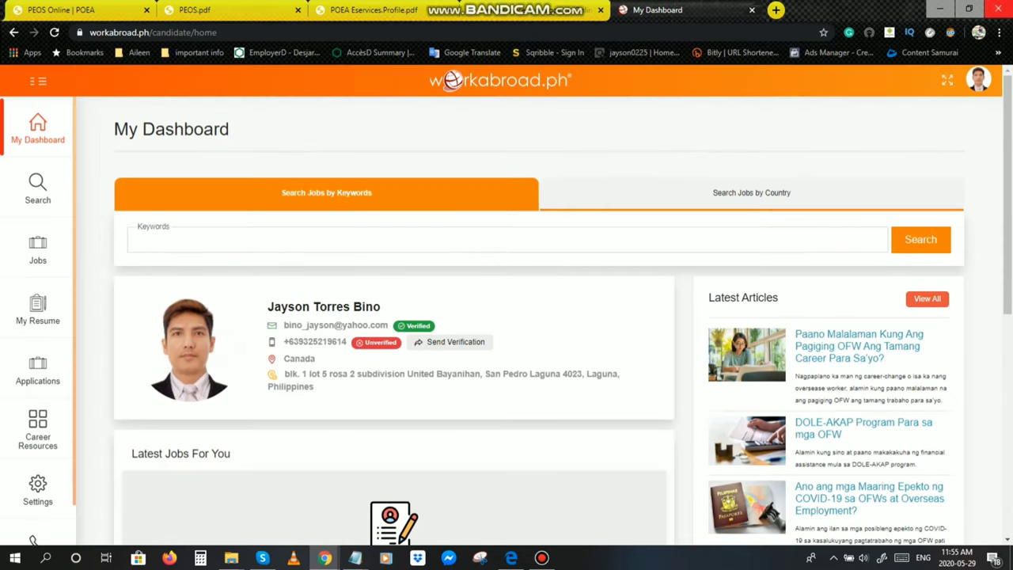
{"action": "scroll", "coordinate": [507, 316], "scroll_direction": "down", "scroll_amount": 2}
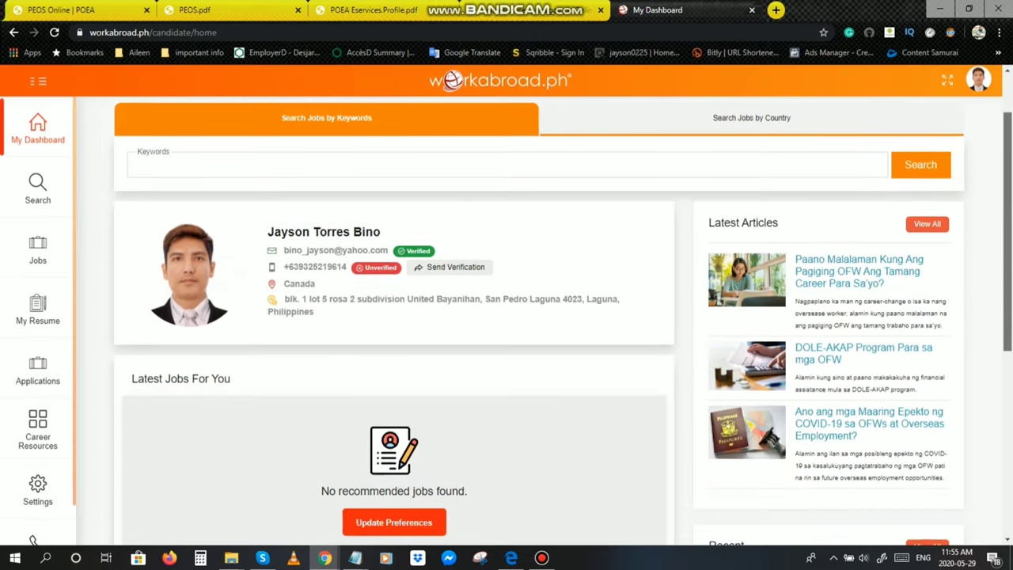
{"action": "scroll", "coordinate": [507, 317], "scroll_direction": "up", "scroll_amount": 1}
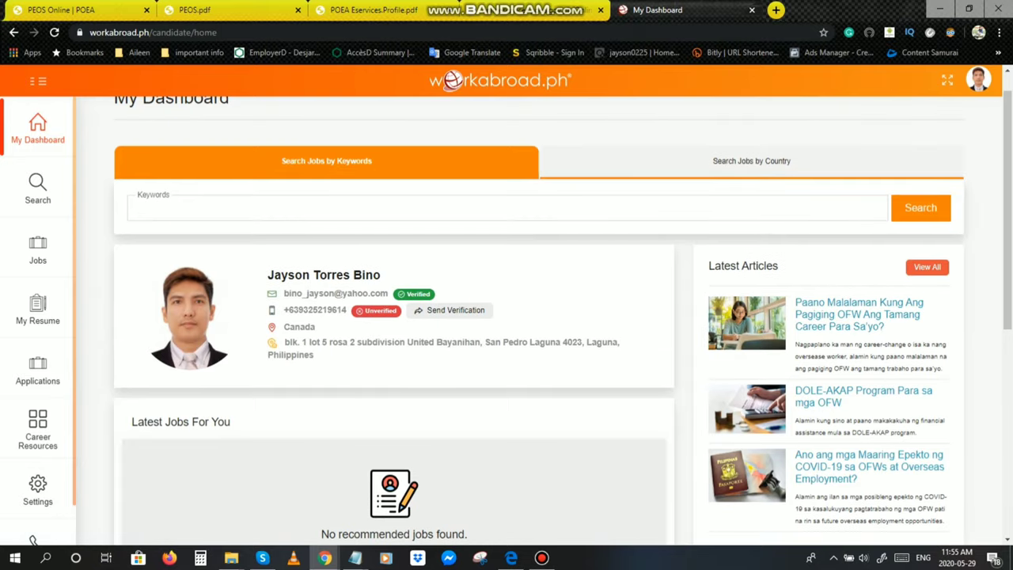
{"action": "scroll", "coordinate": [506, 316], "scroll_direction": "down", "scroll_amount": 1}
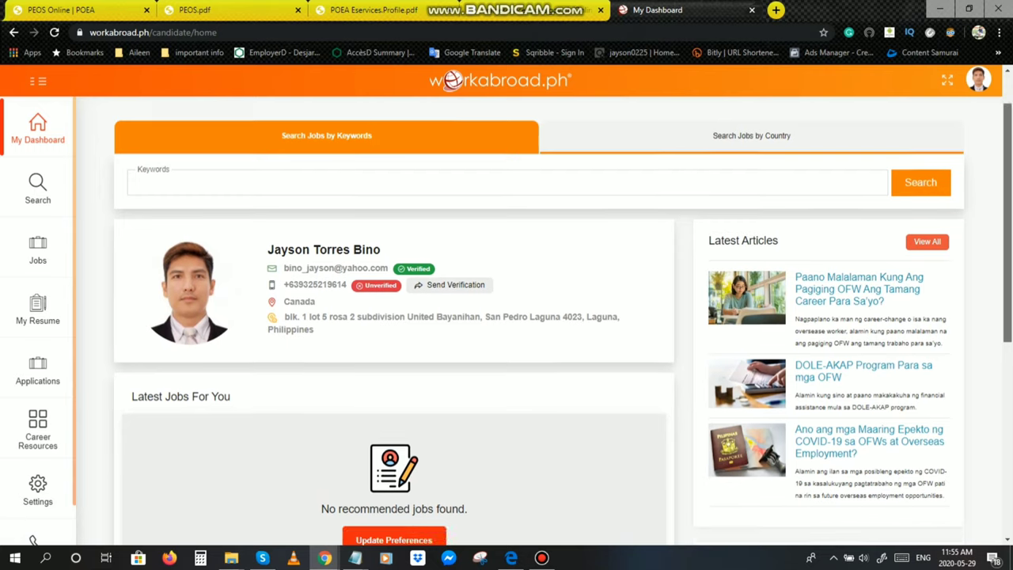
{"action": "scroll", "coordinate": [507, 317], "scroll_direction": "down", "scroll_amount": 3}
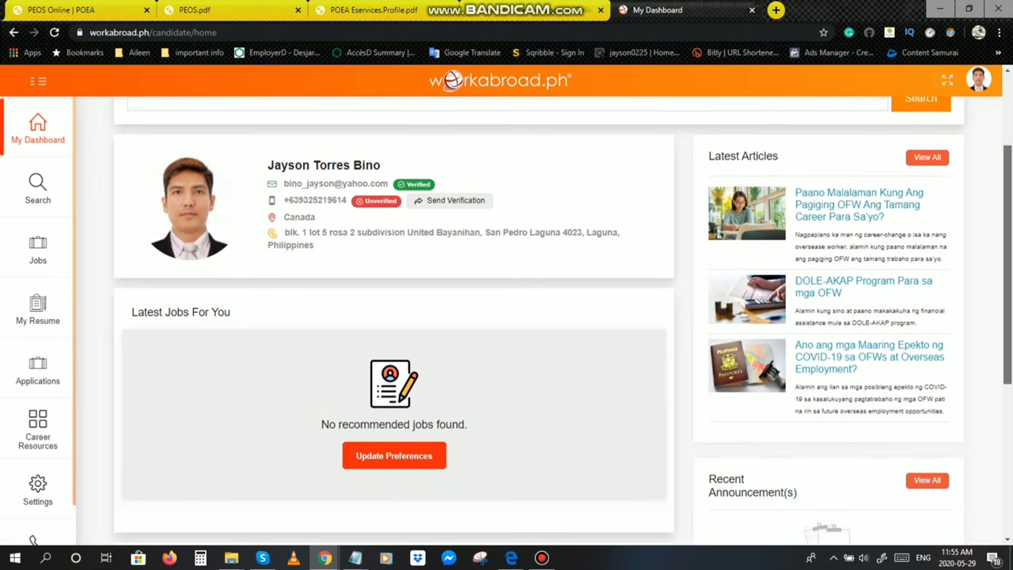
{"action": "scroll", "coordinate": [506, 316], "scroll_direction": "up", "scroll_amount": 4}
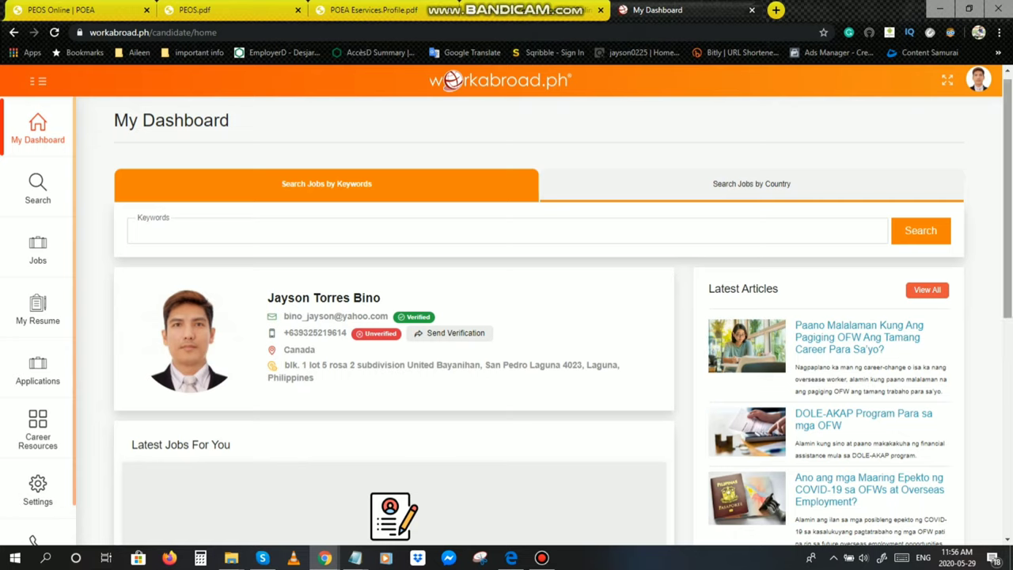
{"action": "scroll", "coordinate": [507, 316], "scroll_direction": "down", "scroll_amount": 1}
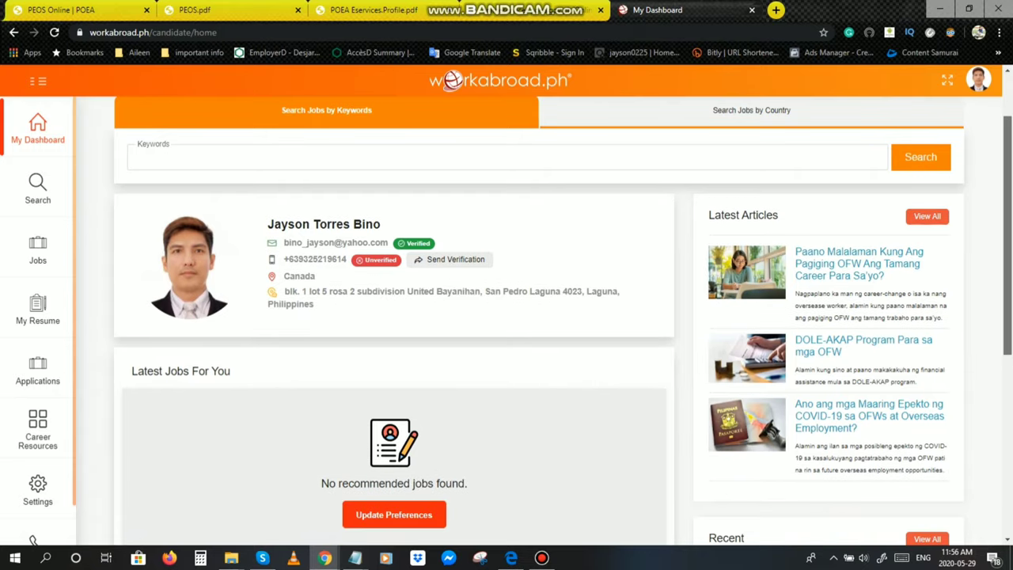
{"action": "scroll", "coordinate": [539, 325], "scroll_direction": "down", "scroll_amount": 2}
{"action": "scroll", "coordinate": [538, 325], "scroll_direction": "up", "scroll_amount": 4}
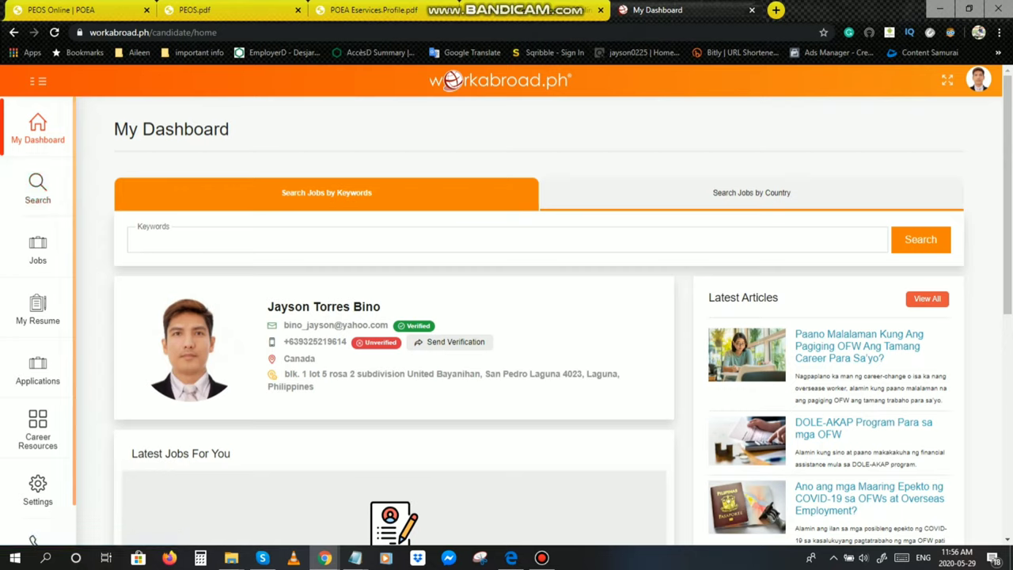
Step: Switch to Search Jobs by Country, pick Canada from the country list, and run the search
{"action": "left_click", "coordinate": [751, 192]}
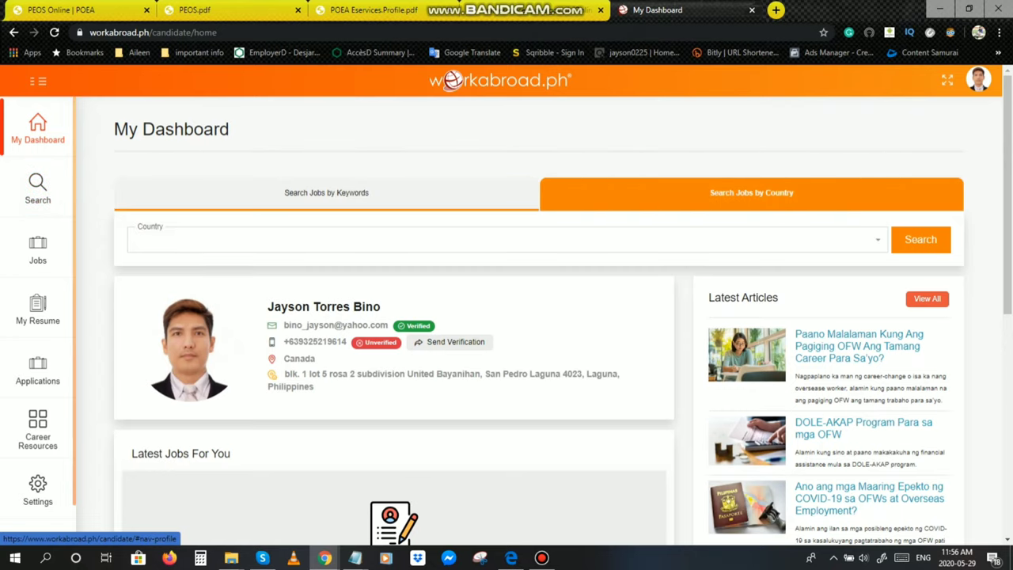
{"action": "left_click", "coordinate": [326, 193]}
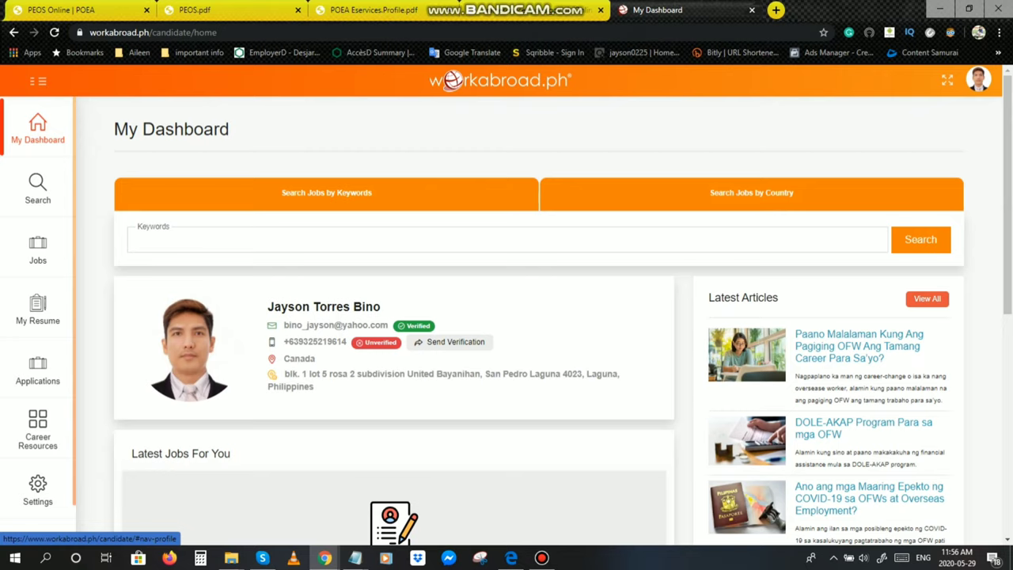
{"action": "left_click", "coordinate": [751, 193]}
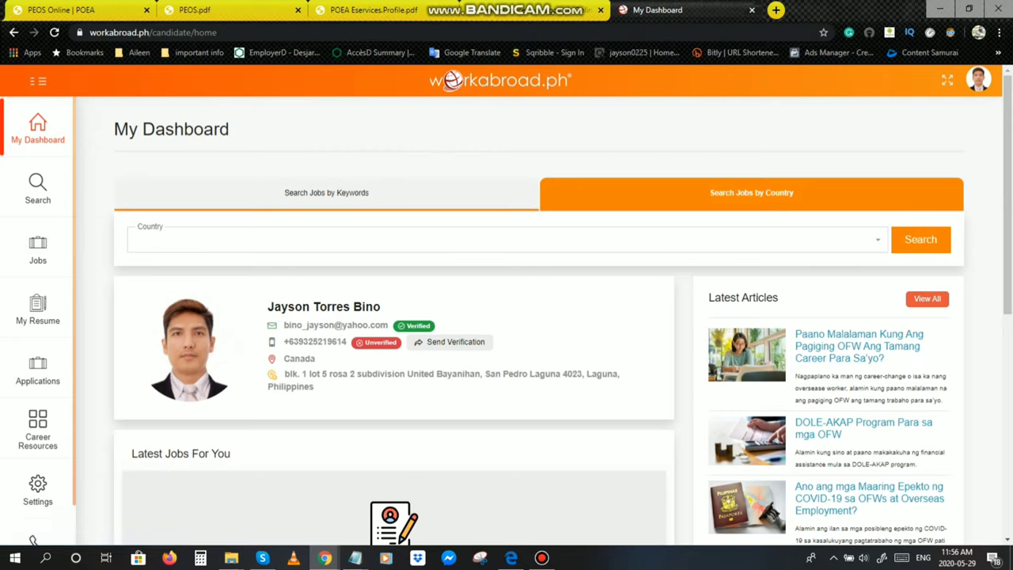
{"action": "left_click", "coordinate": [501, 239]}
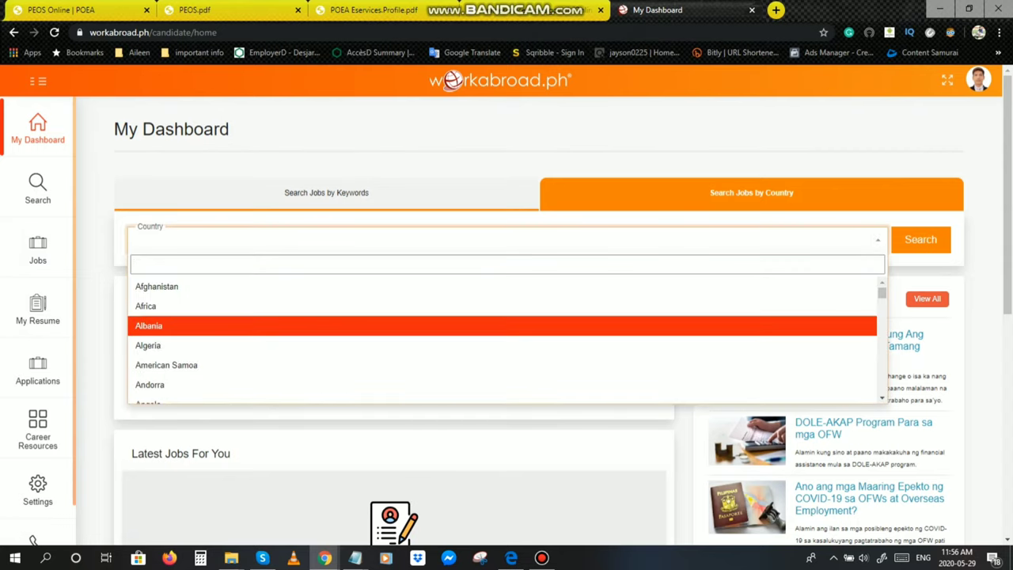
{"action": "scroll", "coordinate": [502, 340], "scroll_direction": "down", "scroll_amount": 7}
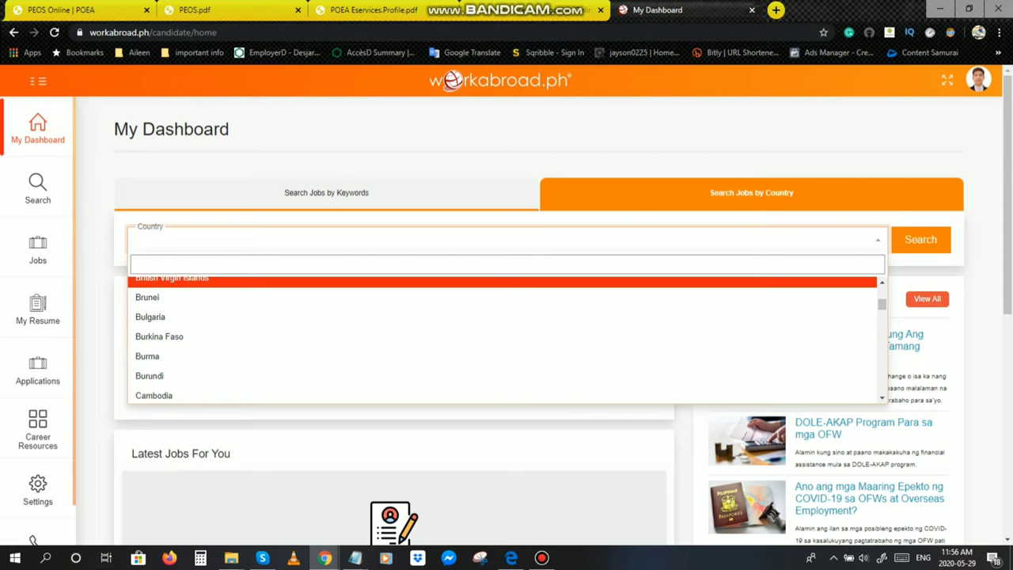
{"action": "type", "text": "canda"}
{"action": "key", "text": "BackSpace"}
{"action": "key", "text": "BackSpace"}
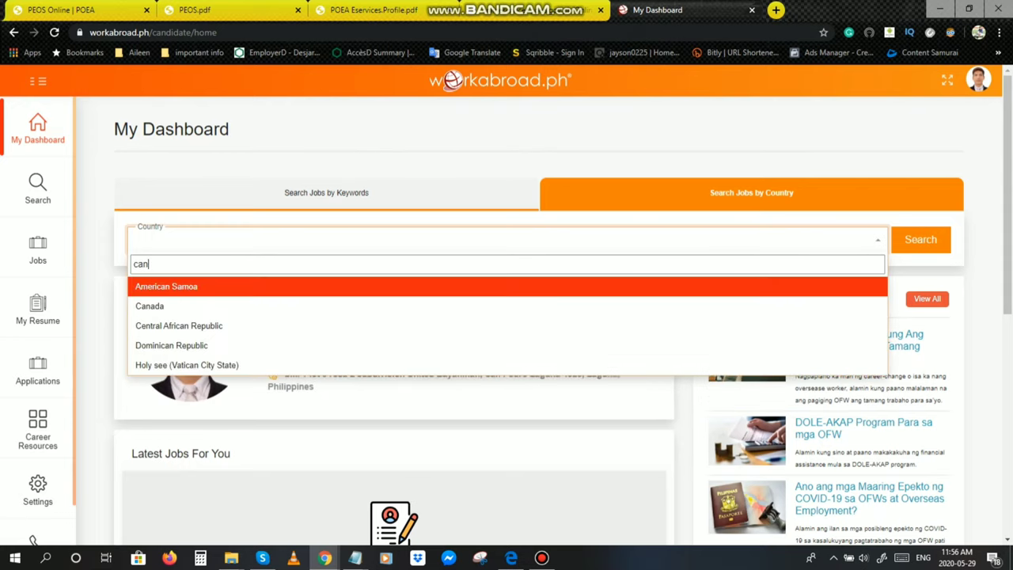
{"action": "type", "text": "ada"}
{"action": "key", "text": "Return"}
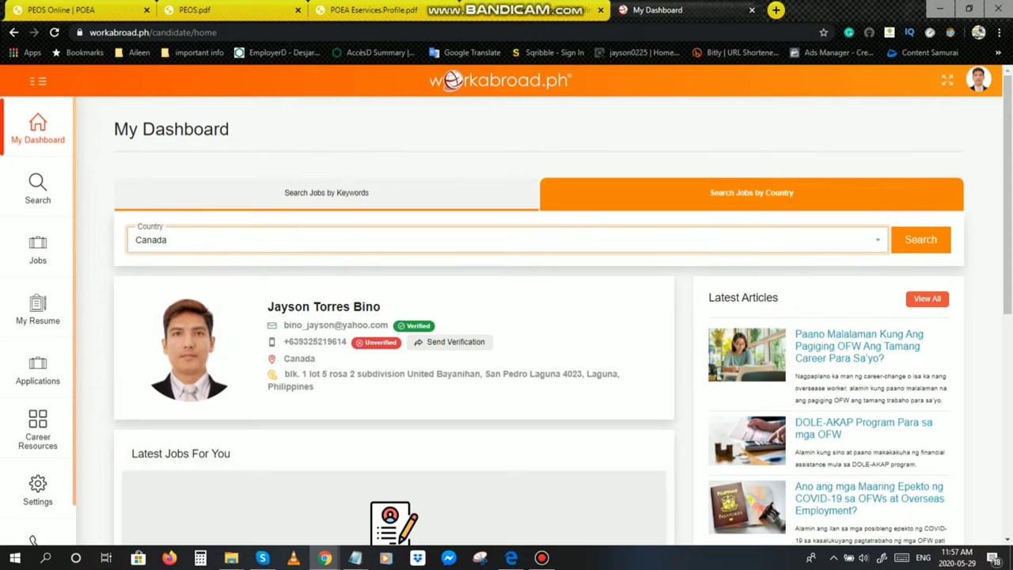
{"action": "key", "text": "Return"}
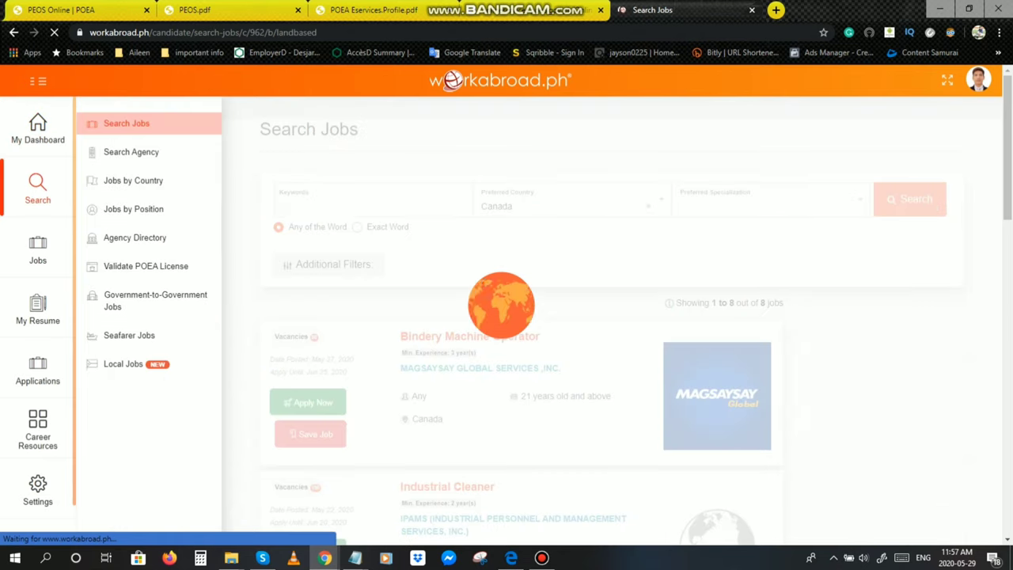
{"action": "scroll", "coordinate": [633, 317], "scroll_direction": "down", "scroll_amount": 1}
{"action": "scroll", "coordinate": [522, 317], "scroll_direction": "down", "scroll_amount": 3}
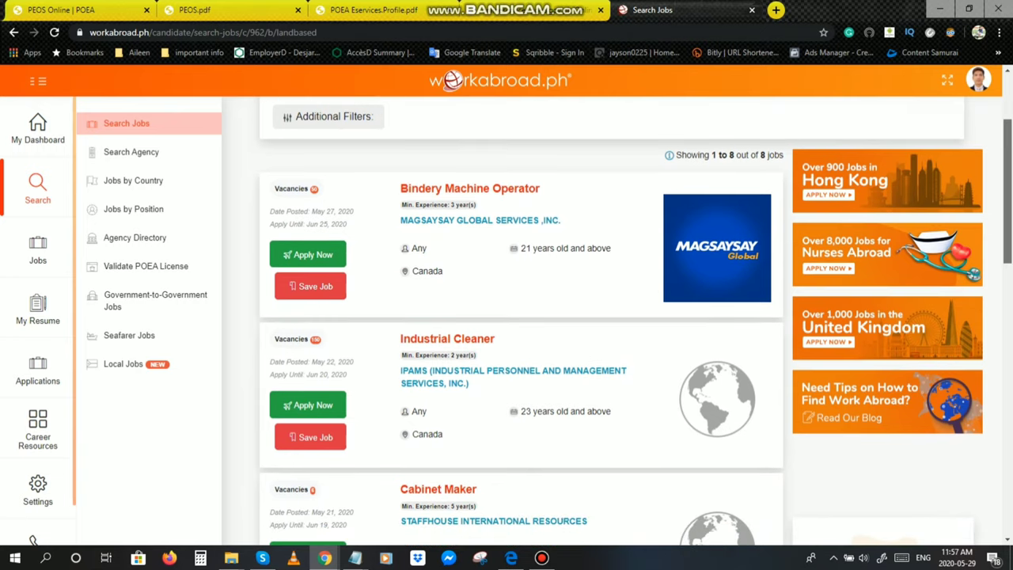
{"action": "scroll", "coordinate": [523, 317], "scroll_direction": "down", "scroll_amount": 3}
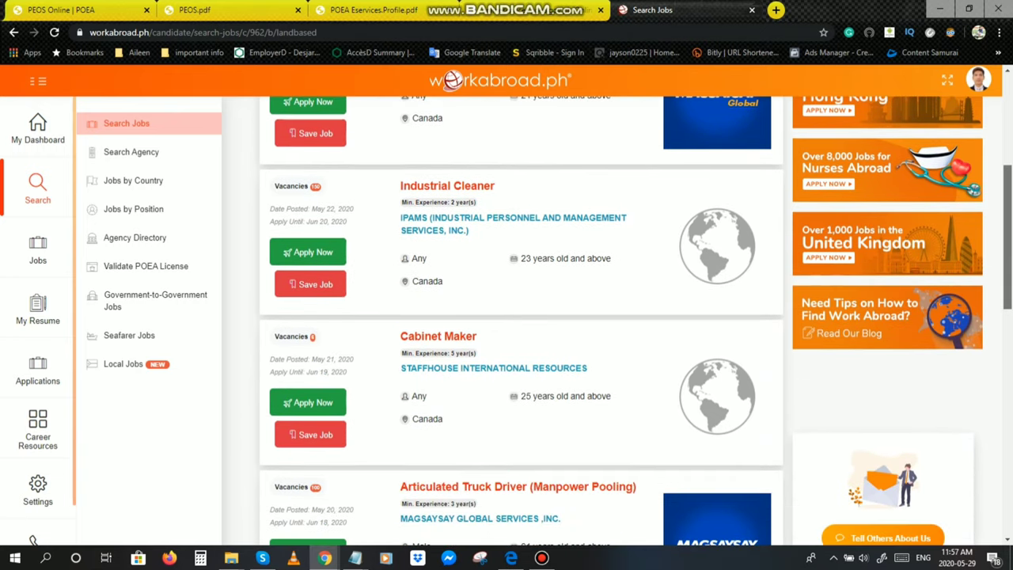
{"action": "scroll", "coordinate": [523, 317], "scroll_direction": "down", "scroll_amount": 3}
{"action": "scroll", "coordinate": [522, 316], "scroll_direction": "up", "scroll_amount": 5}
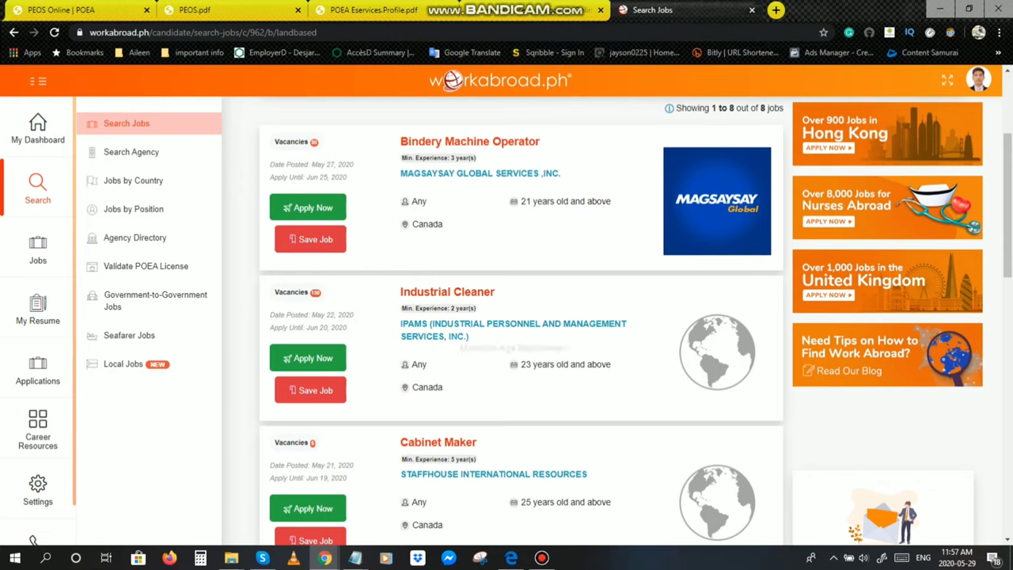
{"action": "scroll", "coordinate": [522, 317], "scroll_direction": "down", "scroll_amount": 1}
{"action": "scroll", "coordinate": [523, 317], "scroll_direction": "down", "scroll_amount": 6}
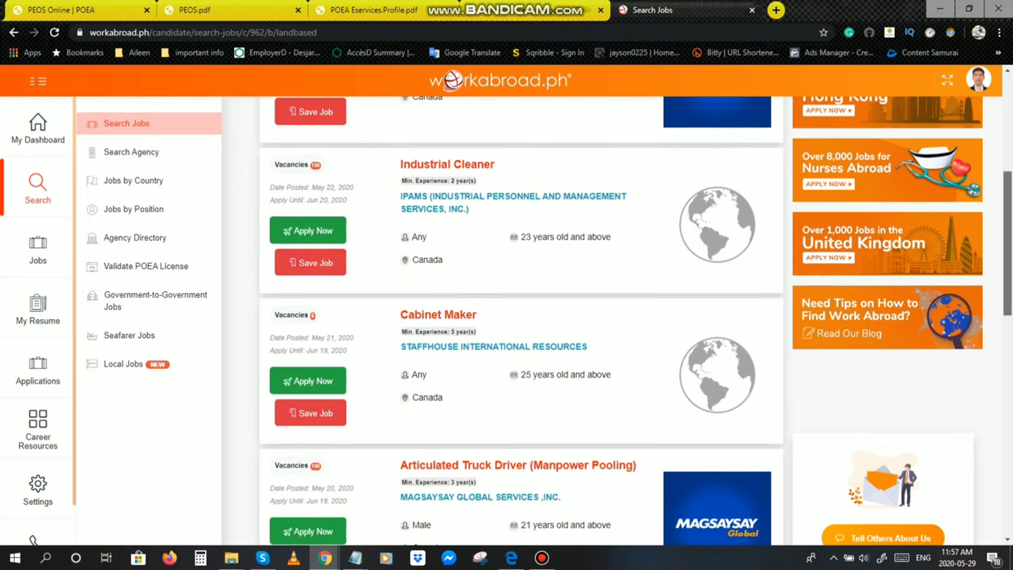
{"action": "scroll", "coordinate": [523, 317], "scroll_direction": "down", "scroll_amount": 5}
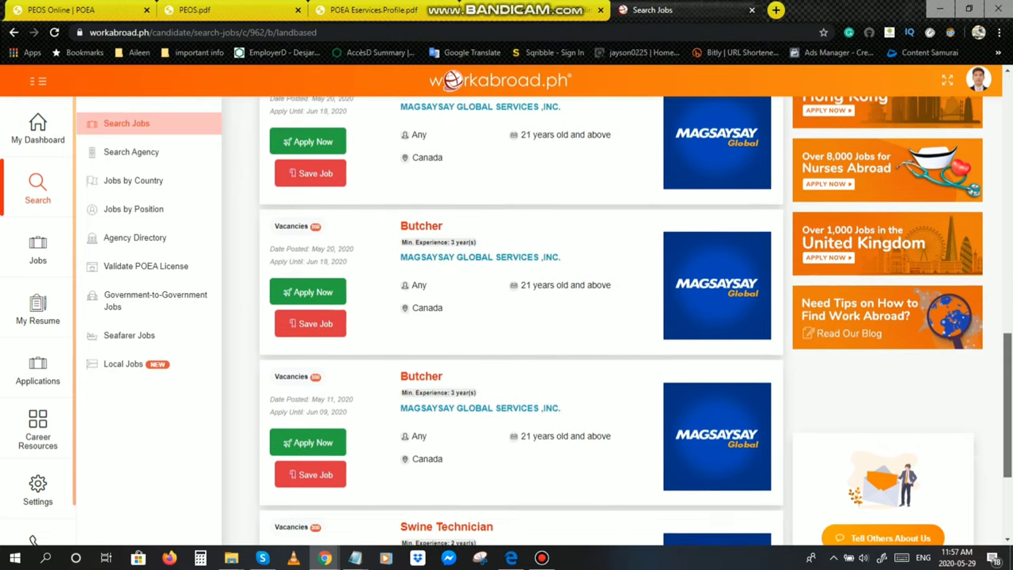
{"action": "scroll", "coordinate": [522, 317], "scroll_direction": "up", "scroll_amount": 14}
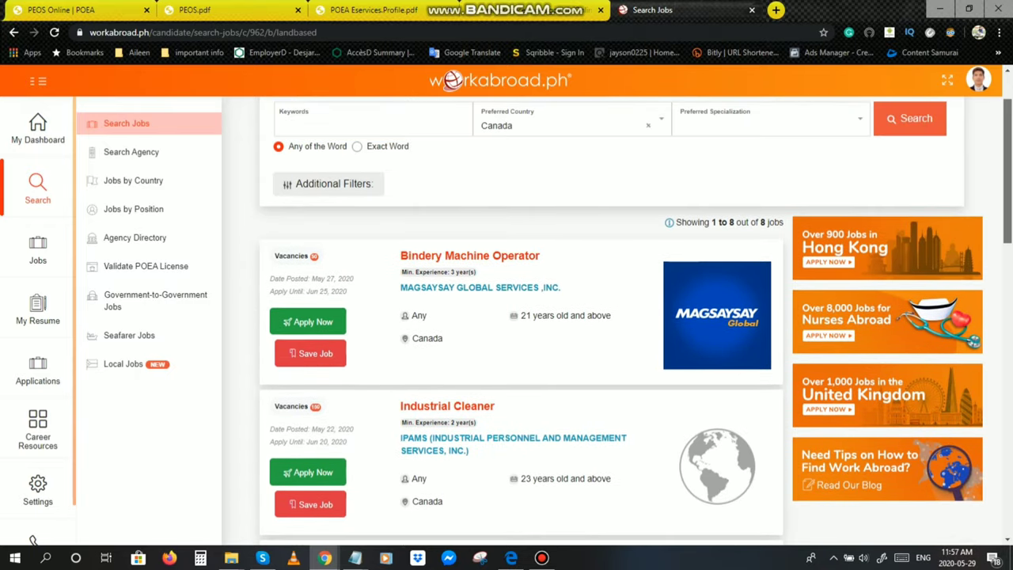
{"action": "scroll", "coordinate": [523, 317], "scroll_direction": "down", "scroll_amount": 3}
{"action": "scroll", "coordinate": [522, 316], "scroll_direction": "up", "scroll_amount": 4}
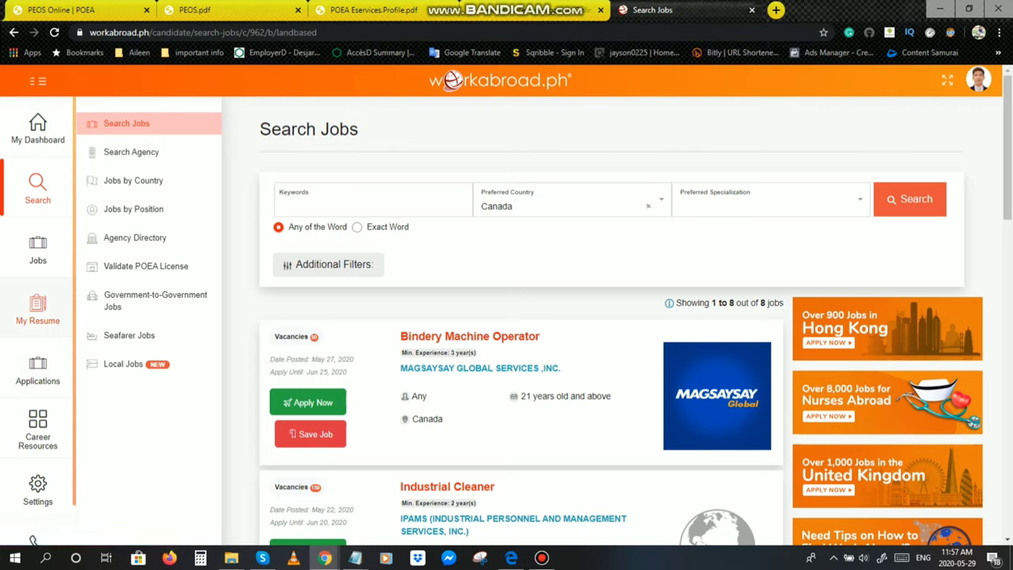
Step: Open Online Resume under My Resume, scroll through it, and return to the top
{"action": "left_click", "coordinate": [37, 310]}
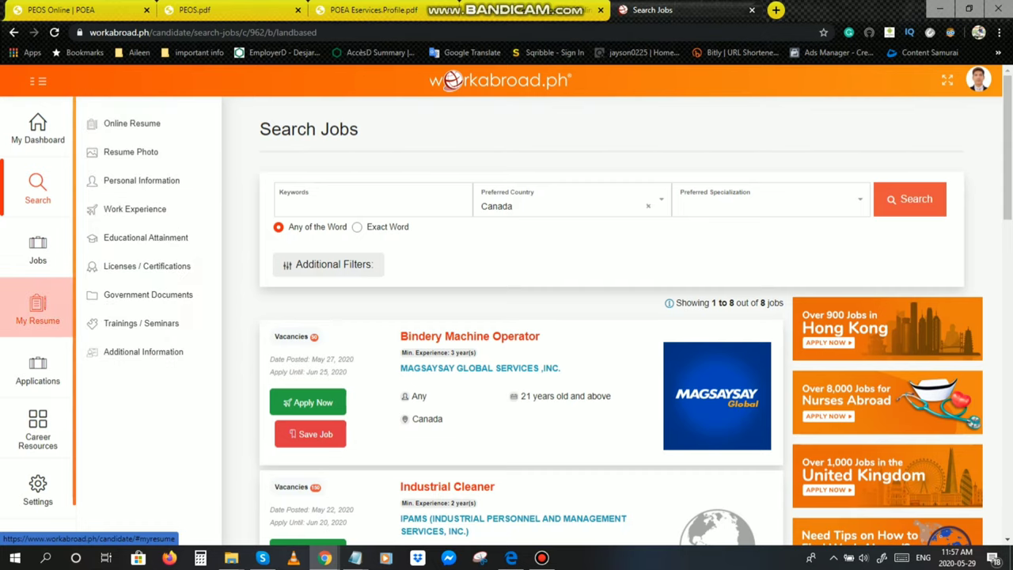
{"action": "left_click", "coordinate": [131, 123]}
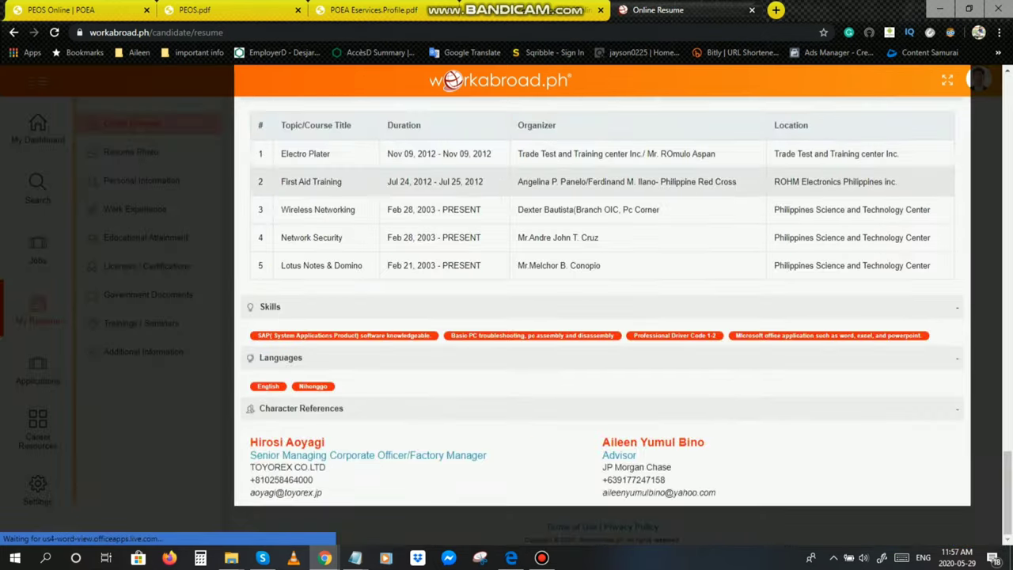
{"action": "scroll", "coordinate": [602, 316], "scroll_direction": "up", "scroll_amount": 15}
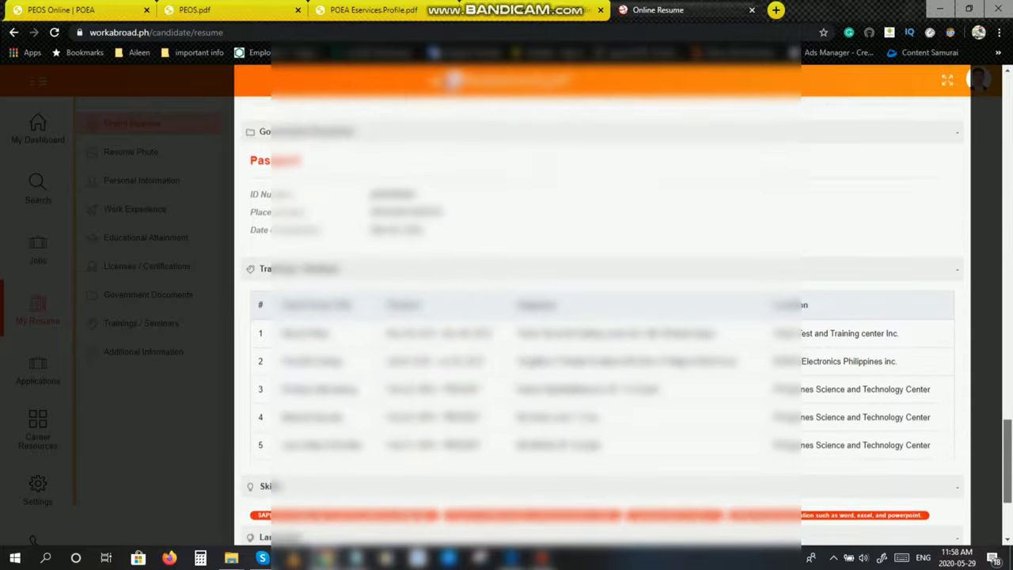
{"action": "scroll", "coordinate": [602, 317], "scroll_direction": "down", "scroll_amount": 3}
{"action": "key", "text": "Home"}
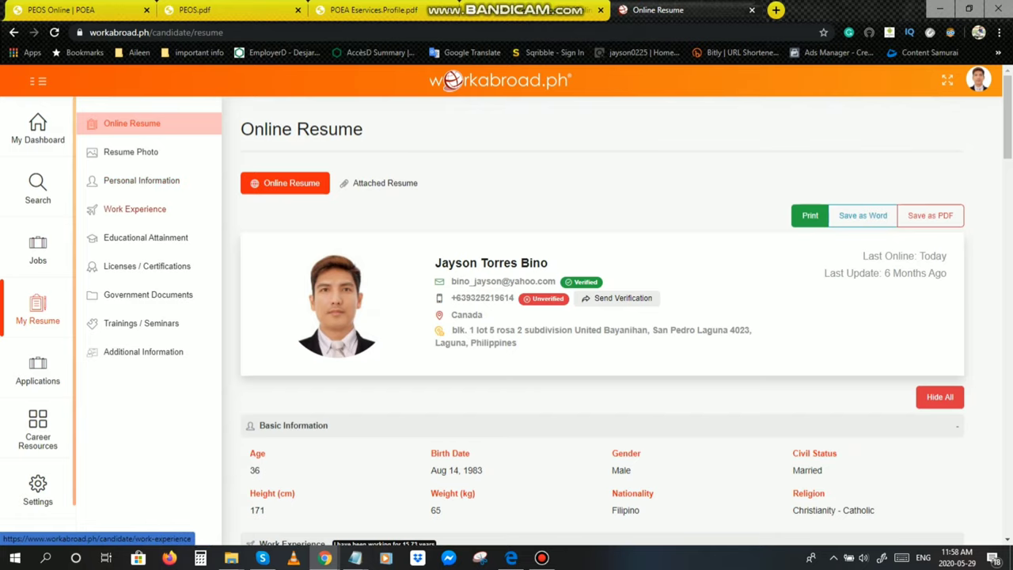
Step: Visit Resume Photo, Work Experience, Educational Attainment, Licenses, Government Documents and Trainings pages in turn
{"action": "left_click", "coordinate": [130, 152]}
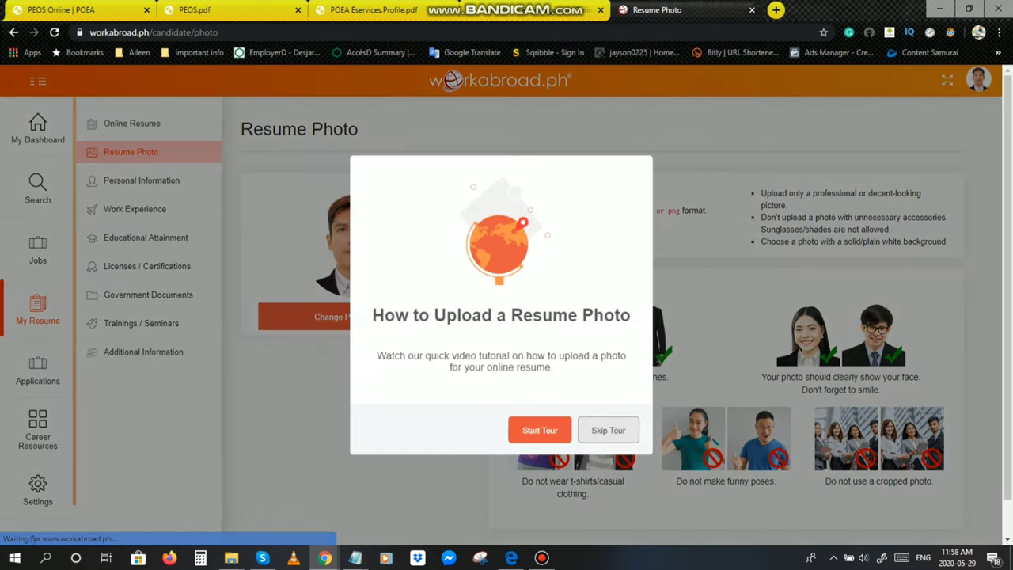
{"action": "key", "text": "Escape"}
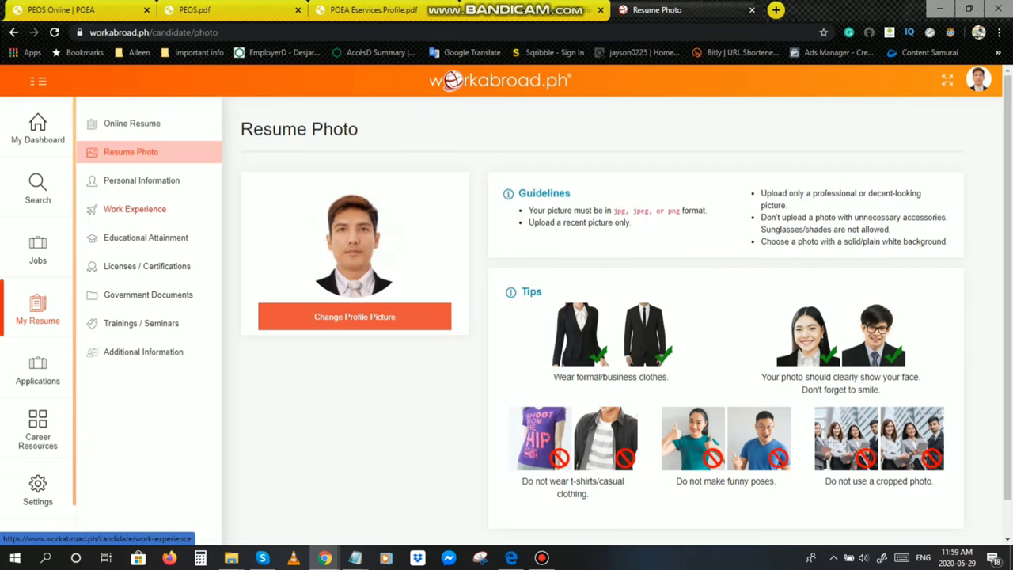
{"action": "left_click", "coordinate": [135, 209]}
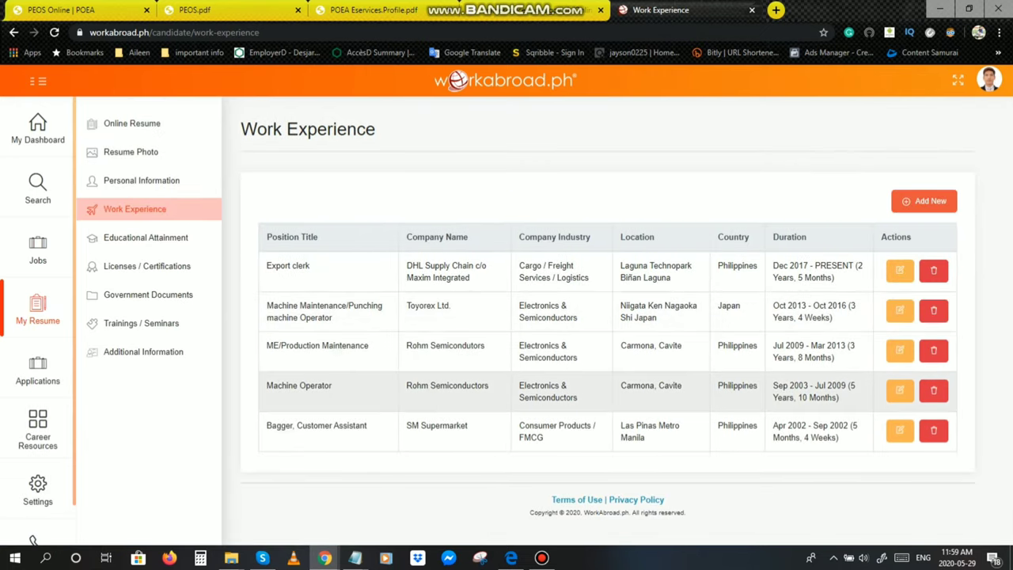
{"action": "left_click", "coordinate": [146, 238]}
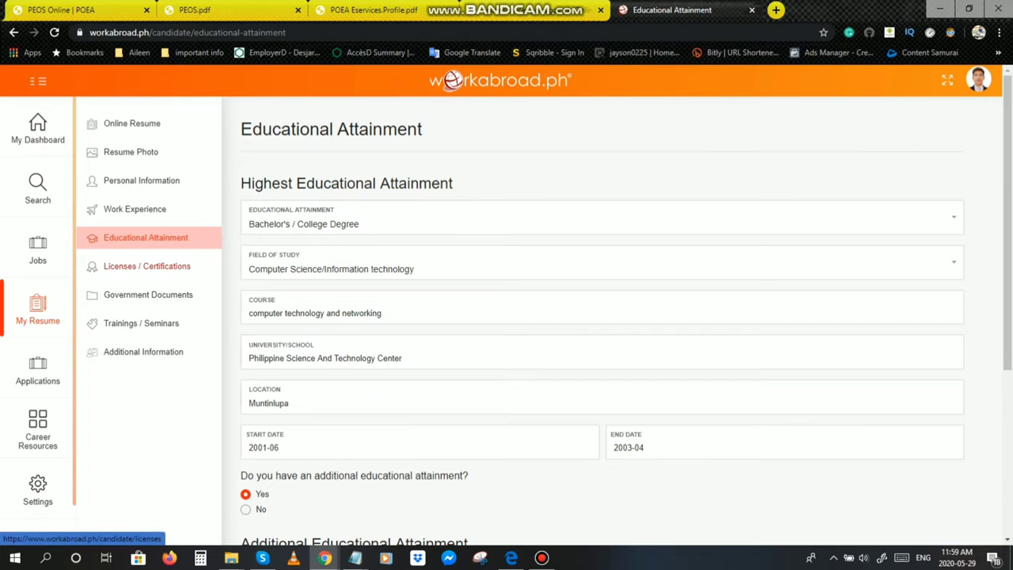
{"action": "left_click", "coordinate": [162, 267]}
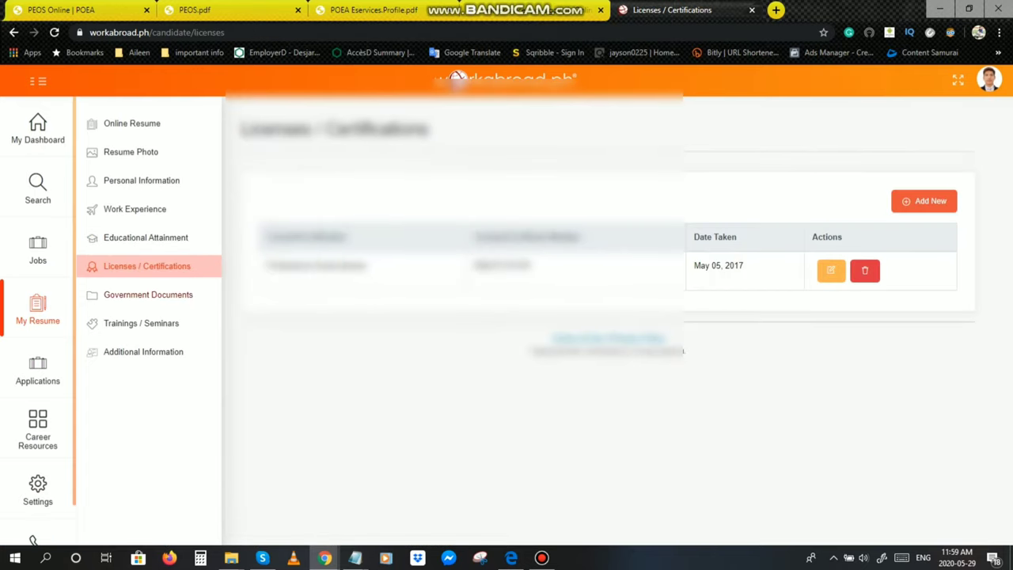
{"action": "left_click", "coordinate": [148, 295]}
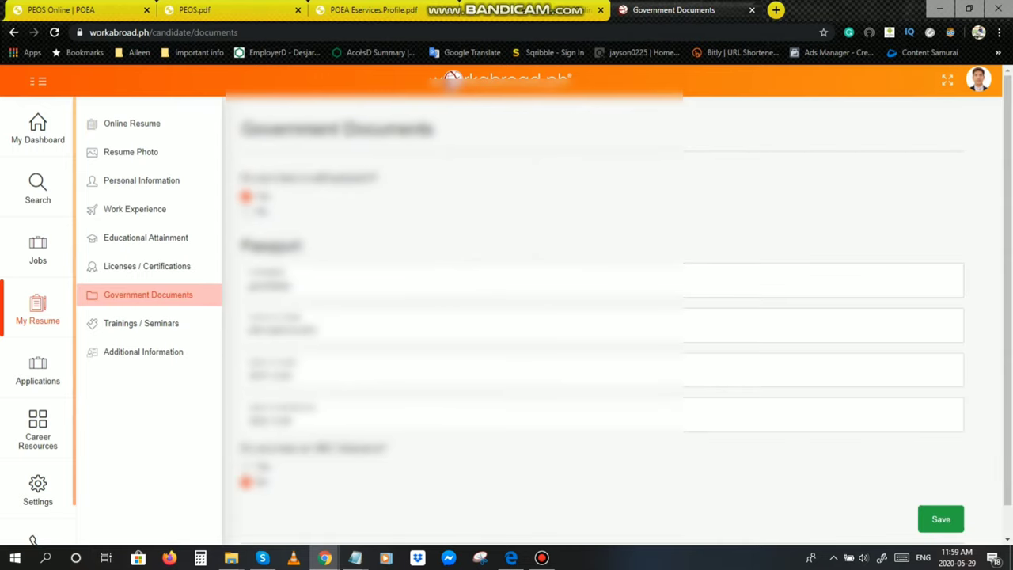
{"action": "left_click", "coordinate": [141, 323]}
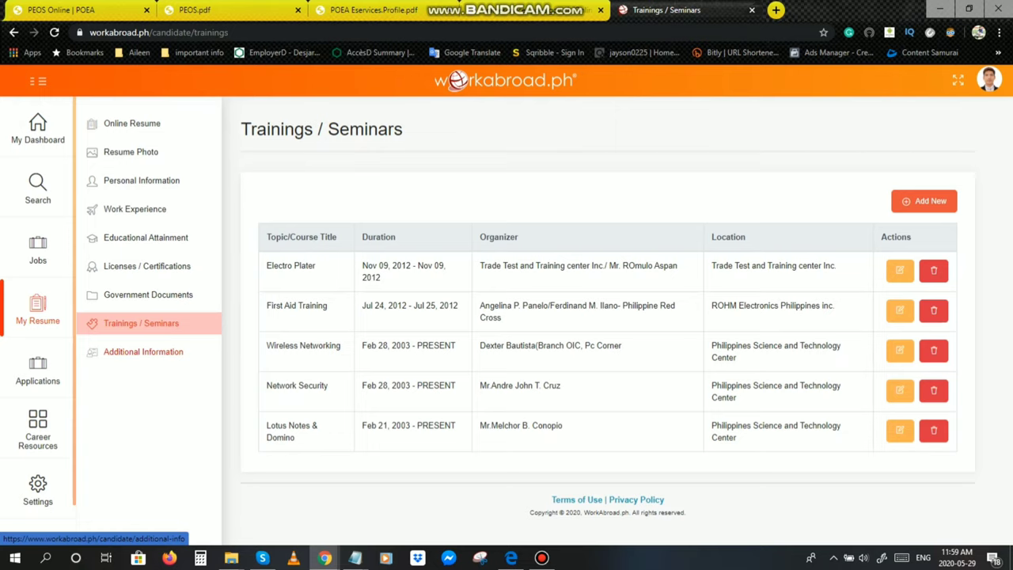
{"action": "left_click", "coordinate": [143, 352]}
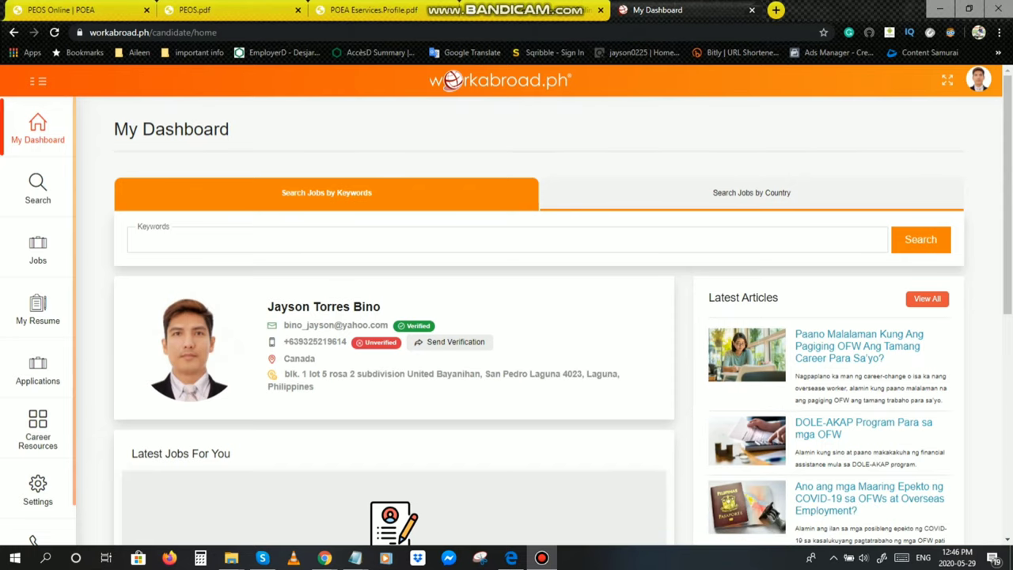
Step: Sign out of the WorkAbroad.ph candidate account and open a new browser tab
{"action": "left_click", "coordinate": [979, 80]}
{"action": "left_click", "coordinate": [862, 276]}
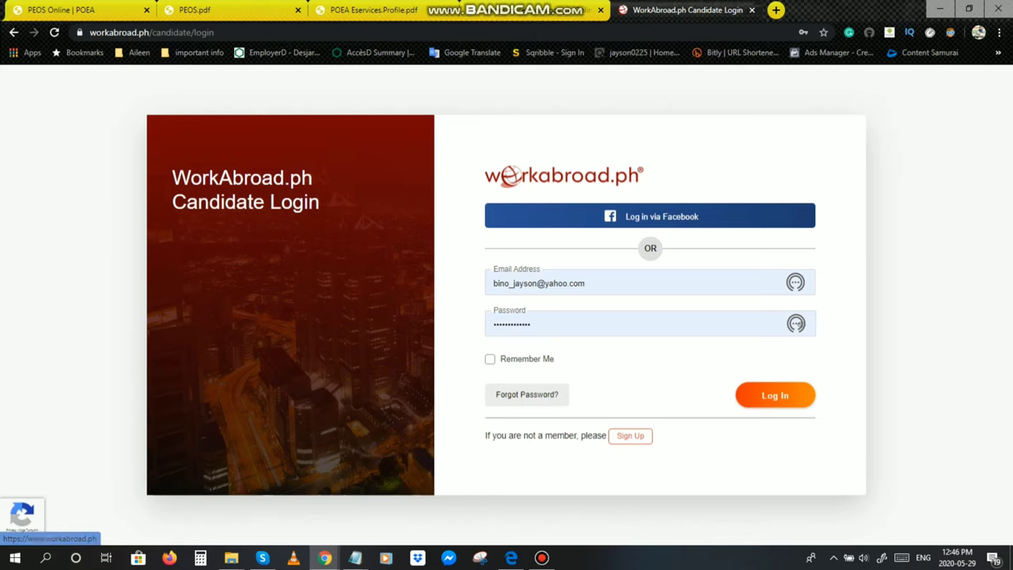
{"action": "key", "text": "ctrl+t"}
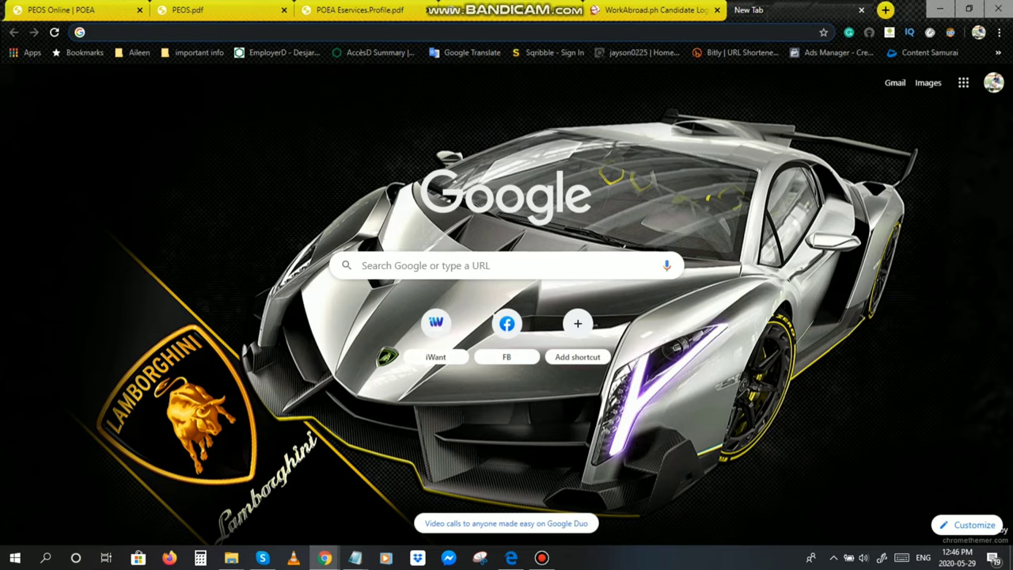
Step: Start entering facebook.com in the new tab's address bar
{"action": "type", "text": "facebook.com"}
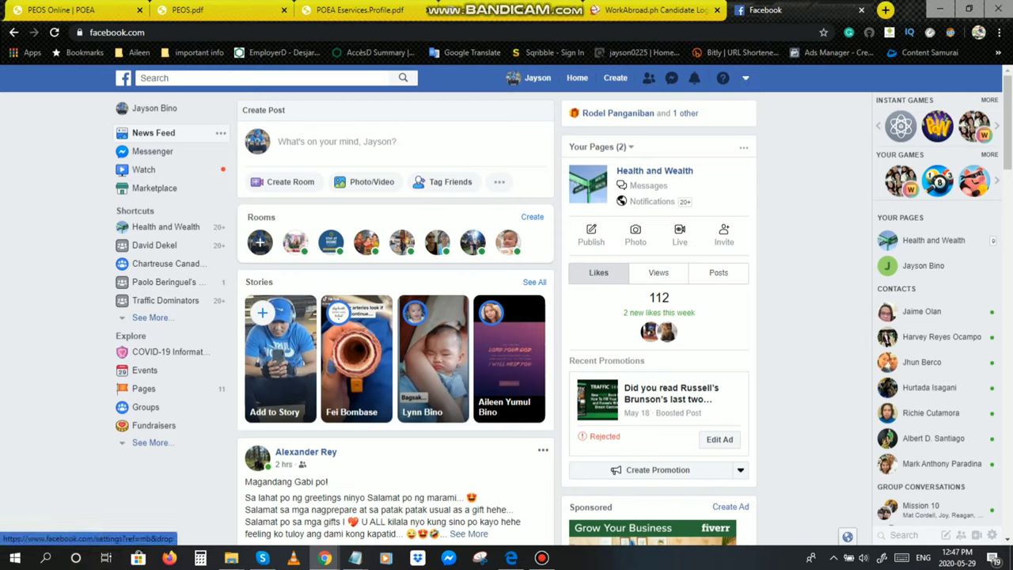
{"action": "left_click", "coordinate": [657, 309]}
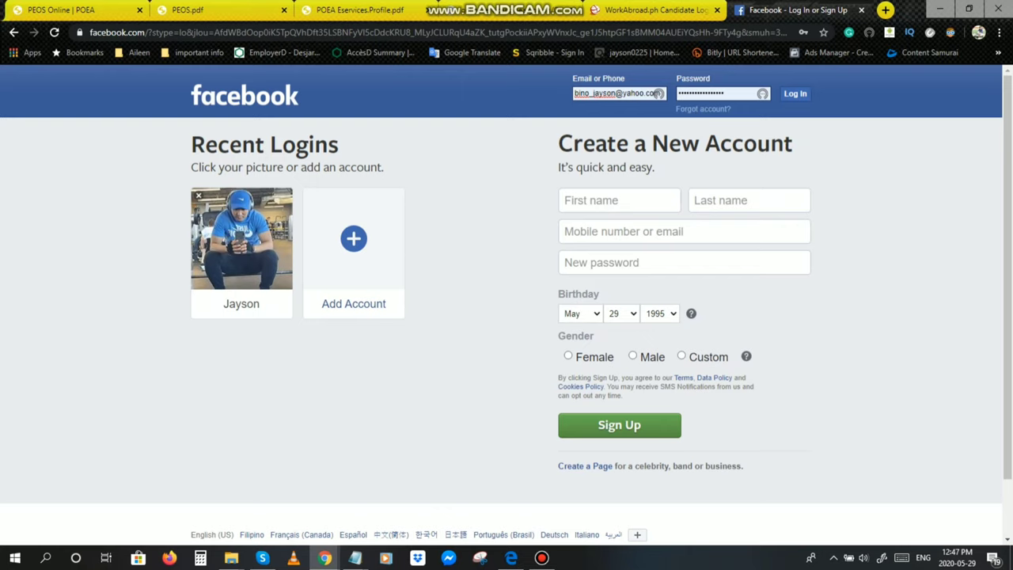
{"action": "left_click", "coordinate": [795, 94]}
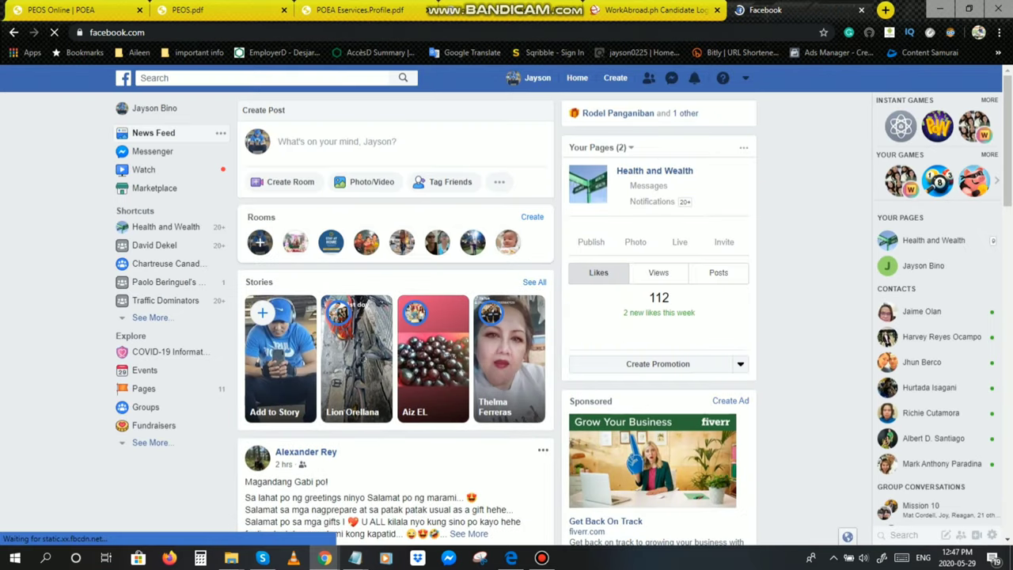
Step: Search Facebook for 'chart' and choose 'chartreuse prime recruitment specialists, inc.' from the suggestions
{"action": "left_click", "coordinate": [154, 78]}
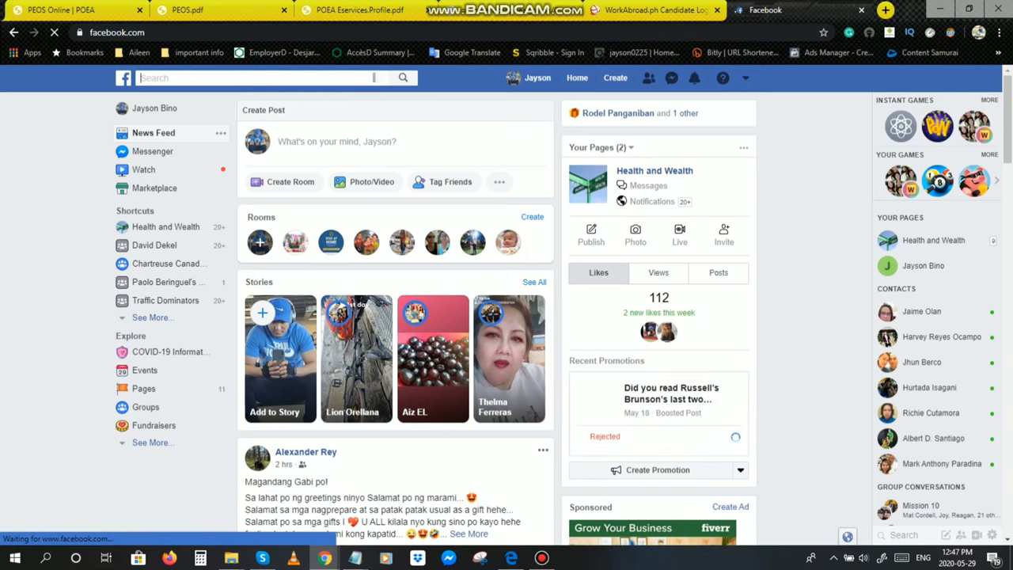
{"action": "type", "text": "c"}
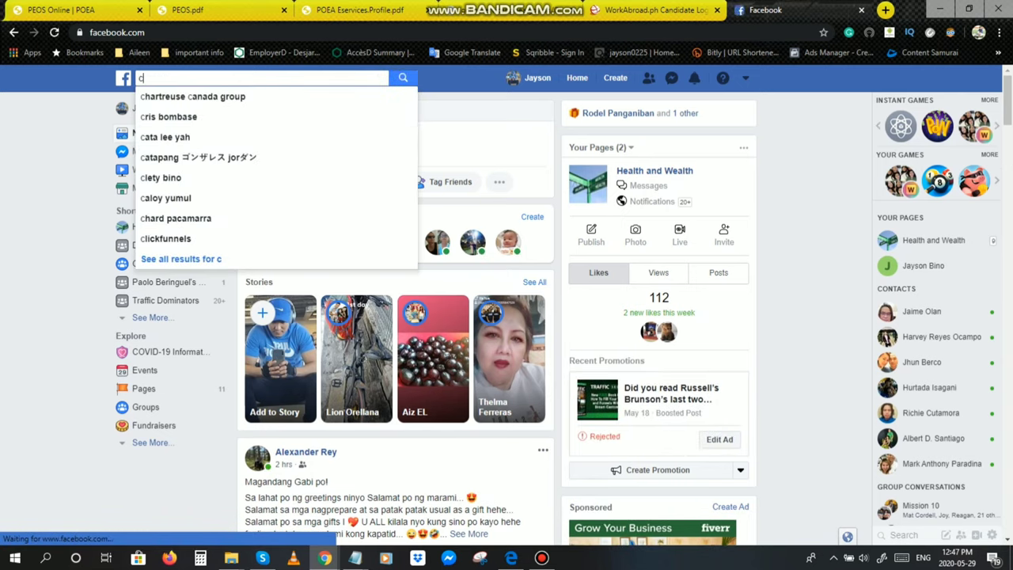
{"action": "type", "text": "hart"}
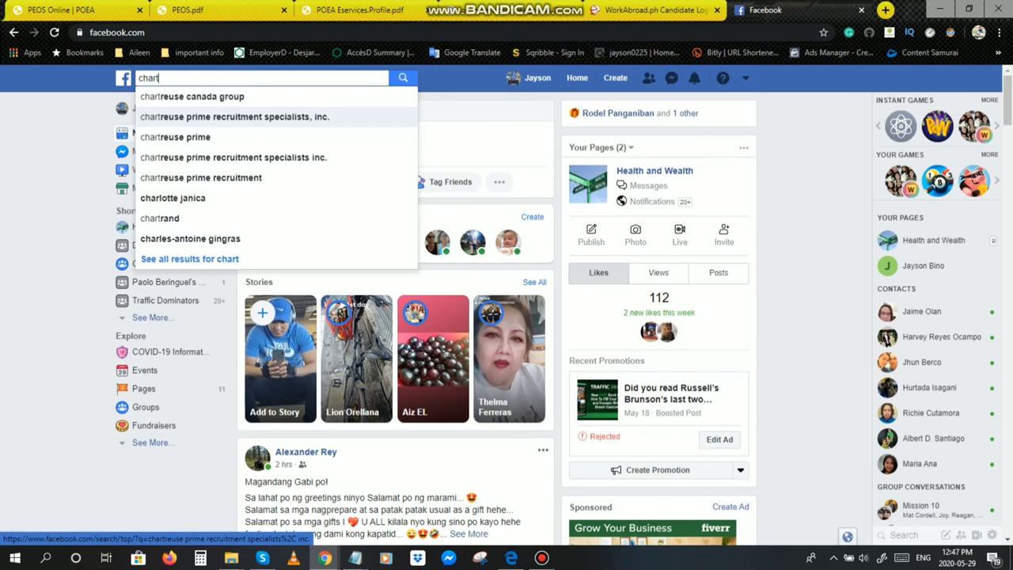
{"action": "left_click", "coordinate": [234, 116]}
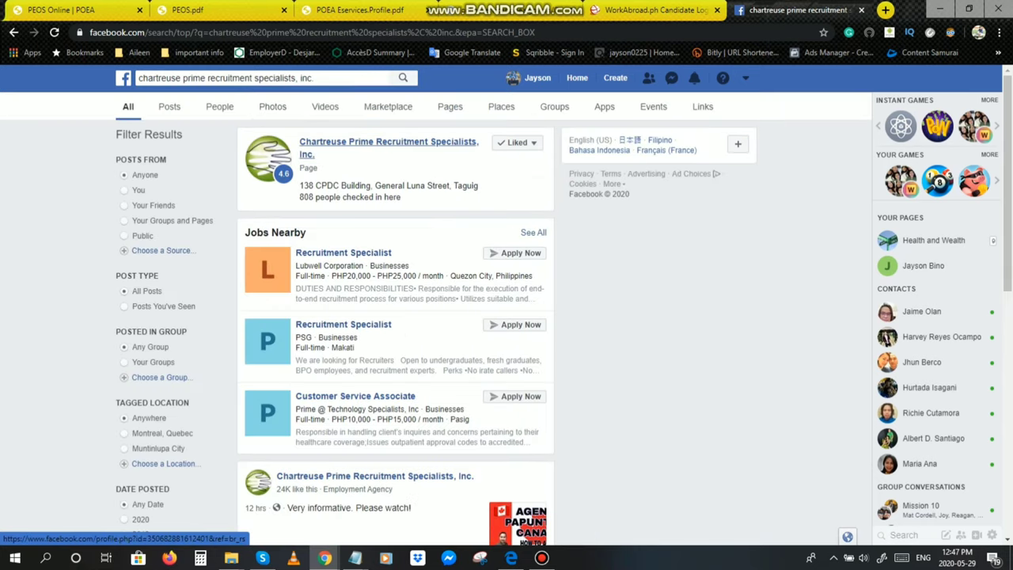
{"action": "left_click", "coordinate": [388, 142]}
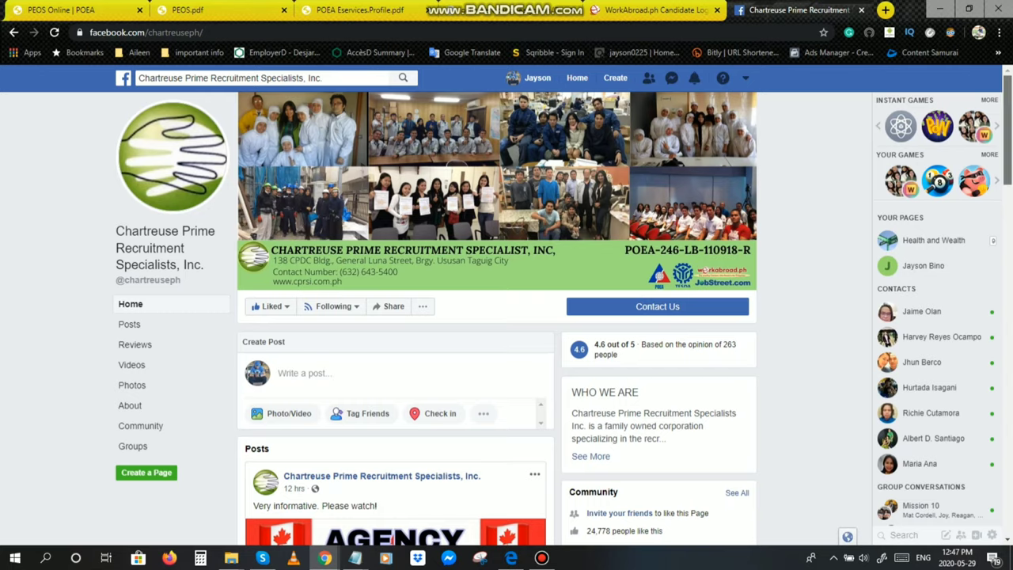
{"action": "scroll", "coordinate": [506, 317], "scroll_direction": "down", "scroll_amount": 3}
{"action": "scroll", "coordinate": [506, 317], "scroll_direction": "up", "scroll_amount": 2}
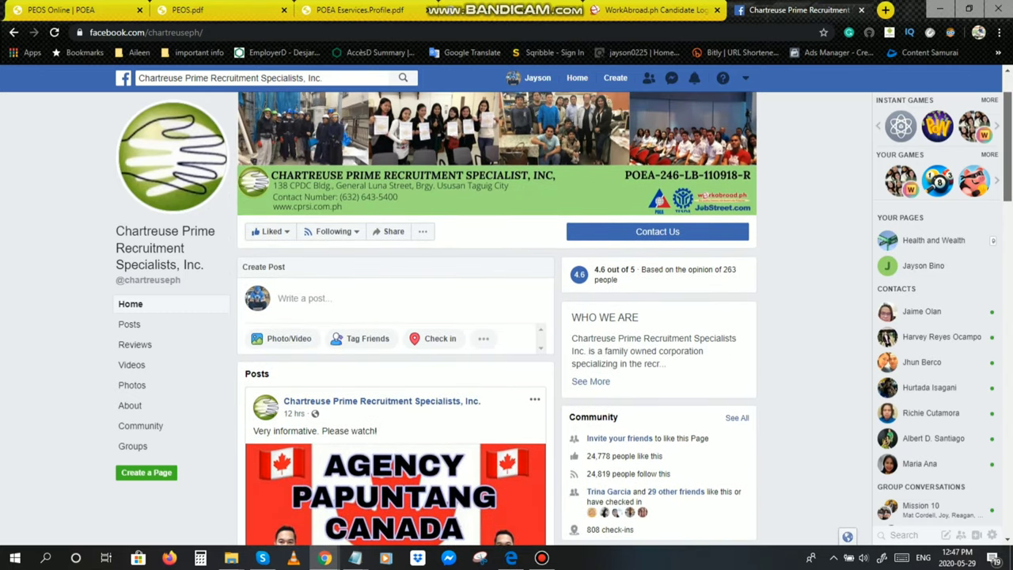
{"action": "scroll", "coordinate": [506, 316], "scroll_direction": "down", "scroll_amount": 3}
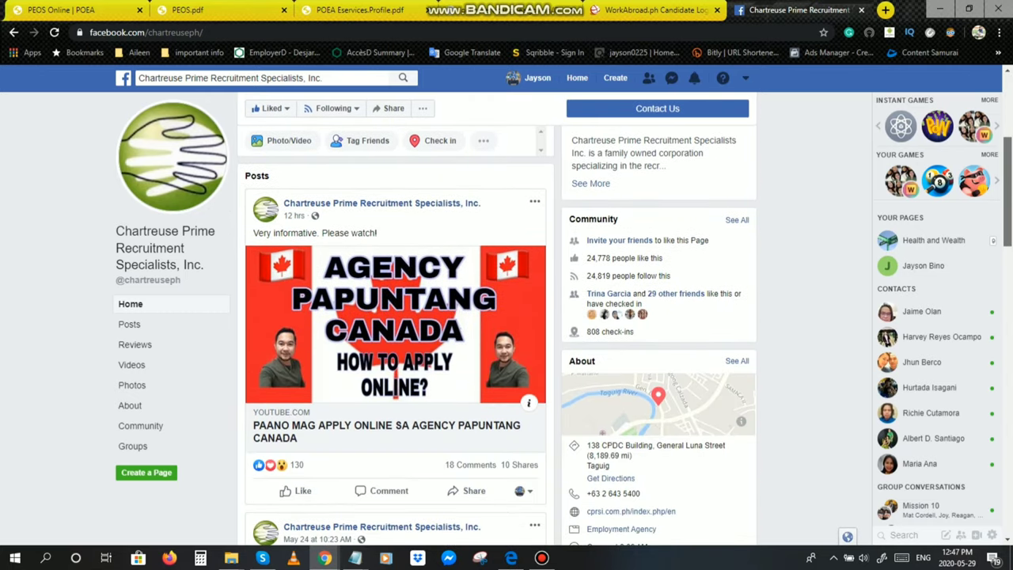
{"action": "scroll", "coordinate": [507, 317], "scroll_direction": "down", "scroll_amount": 2}
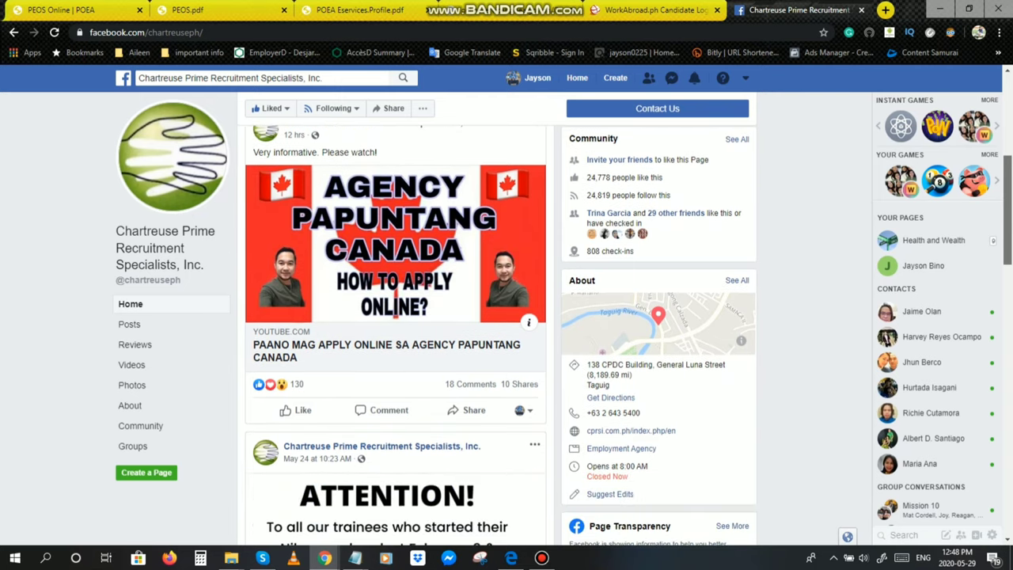
{"action": "scroll", "coordinate": [506, 317], "scroll_direction": "down", "scroll_amount": 1}
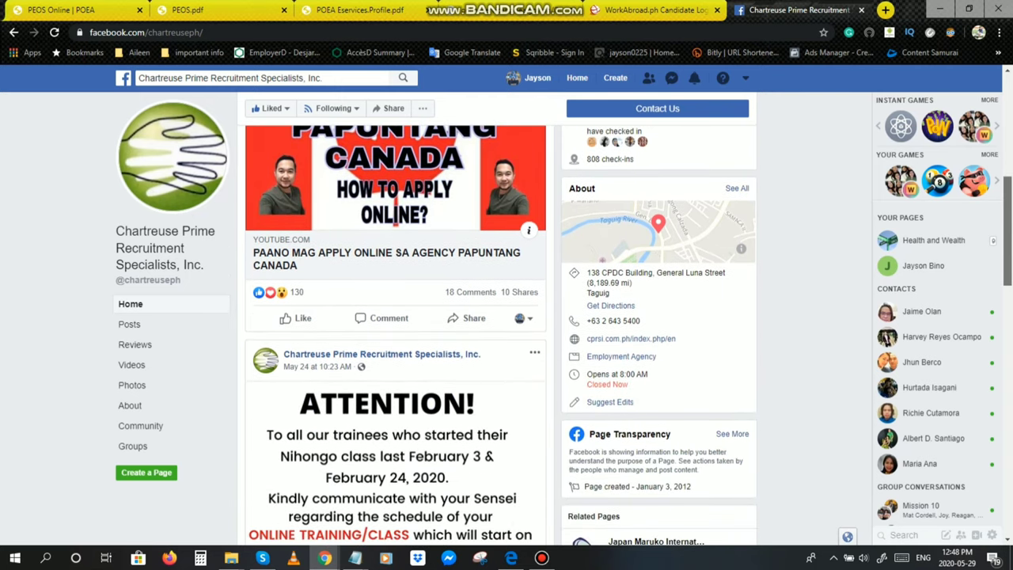
{"action": "scroll", "coordinate": [507, 316], "scroll_direction": "down", "scroll_amount": 4}
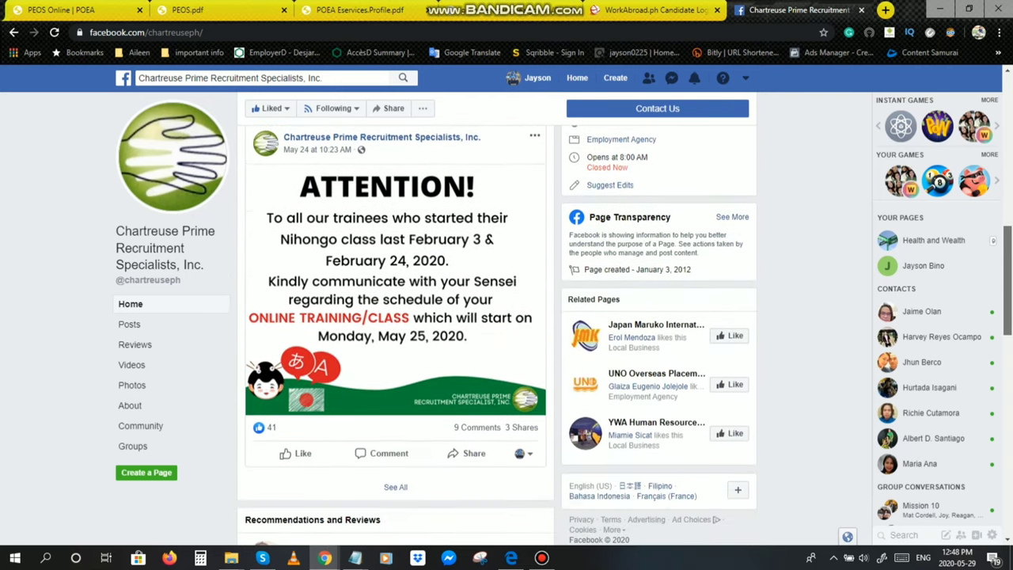
{"action": "scroll", "coordinate": [506, 316], "scroll_direction": "down", "scroll_amount": 2}
{"action": "scroll", "coordinate": [507, 317], "scroll_direction": "up", "scroll_amount": 4}
{"action": "scroll", "coordinate": [396, 356], "scroll_direction": "up", "scroll_amount": 5}
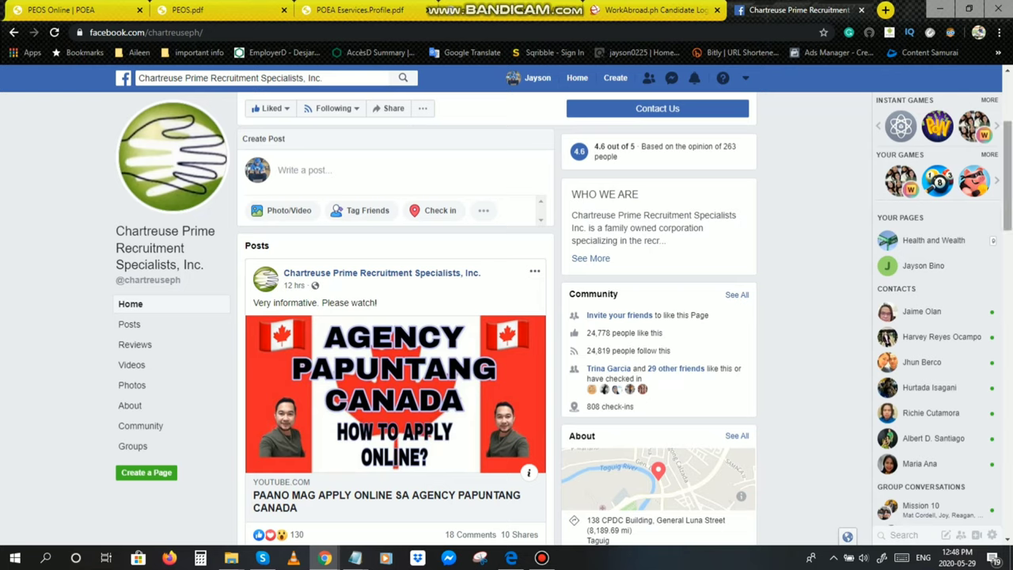
{"action": "scroll", "coordinate": [499, 336], "scroll_direction": "down", "scroll_amount": 3}
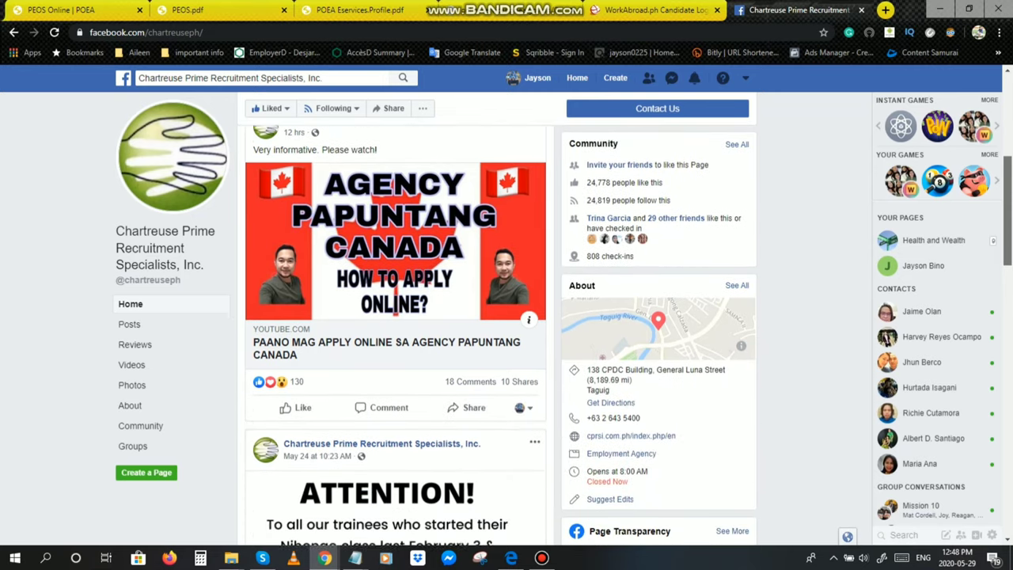
{"action": "scroll", "coordinate": [499, 336], "scroll_direction": "down", "scroll_amount": 1}
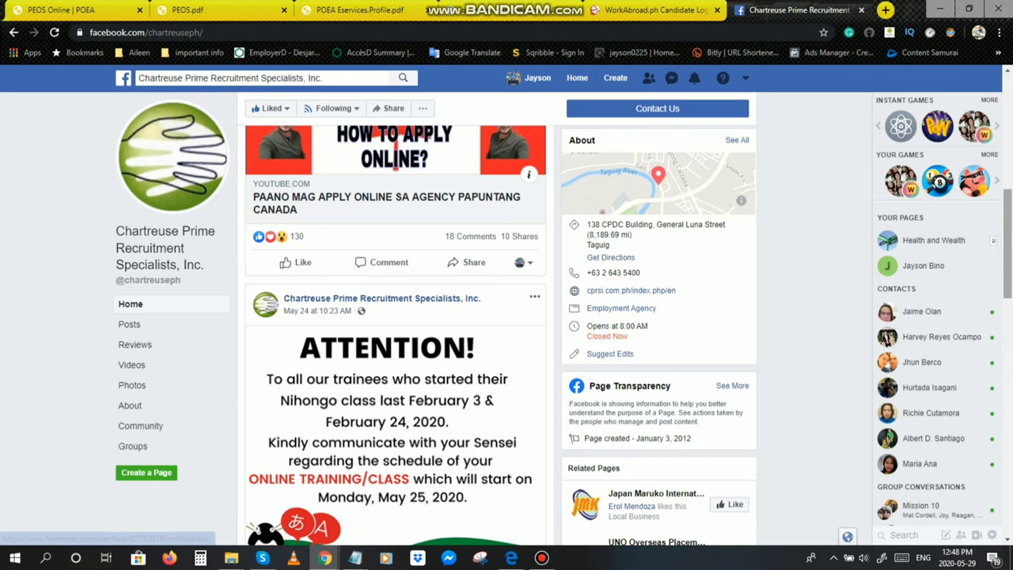
{"action": "scroll", "coordinate": [1007, 254], "scroll_direction": "down", "scroll_amount": 3}
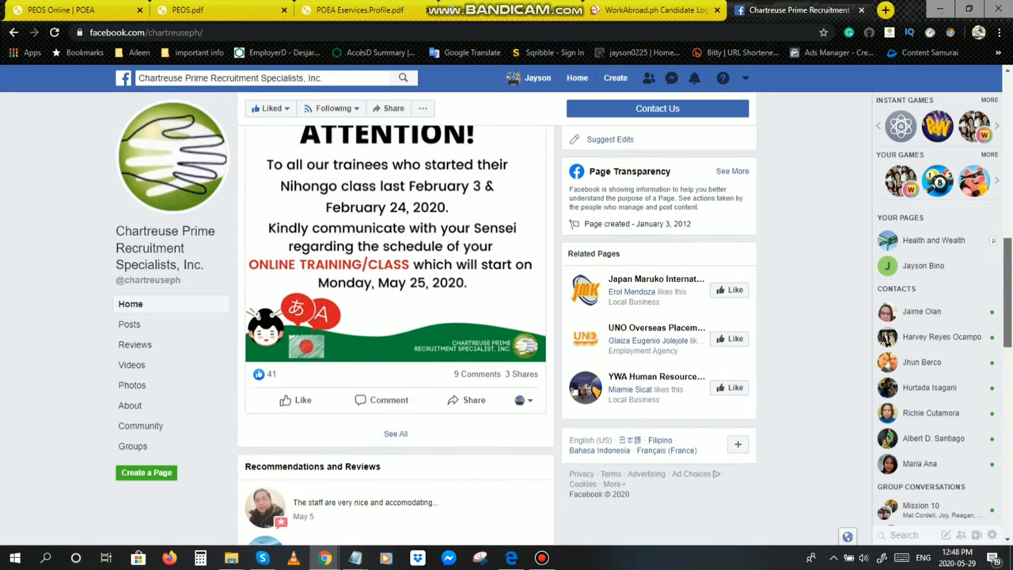
{"action": "scroll", "coordinate": [625, 335], "scroll_direction": "down", "scroll_amount": 1}
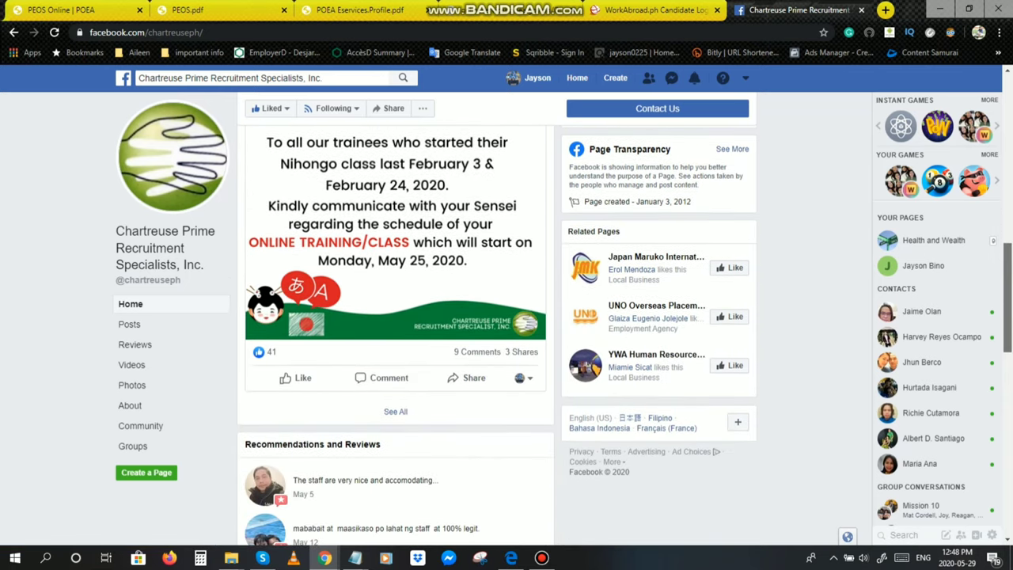
{"action": "scroll", "coordinate": [396, 325], "scroll_direction": "down", "scroll_amount": 9}
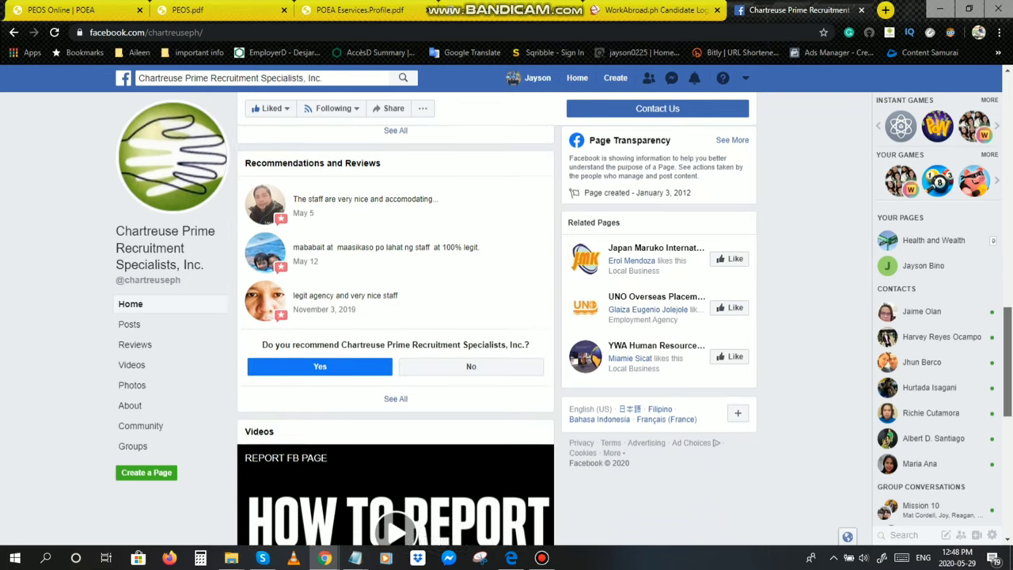
{"action": "scroll", "coordinate": [395, 333], "scroll_direction": "down", "scroll_amount": 2}
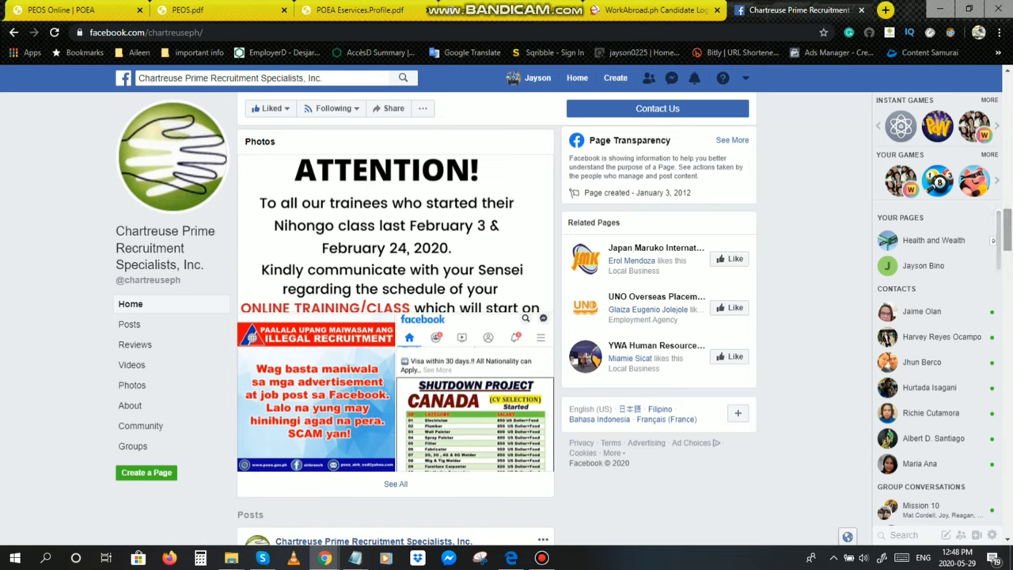
{"action": "scroll", "coordinate": [395, 332], "scroll_direction": "up", "scroll_amount": 7}
{"action": "scroll", "coordinate": [497, 316], "scroll_direction": "up", "scroll_amount": 12}
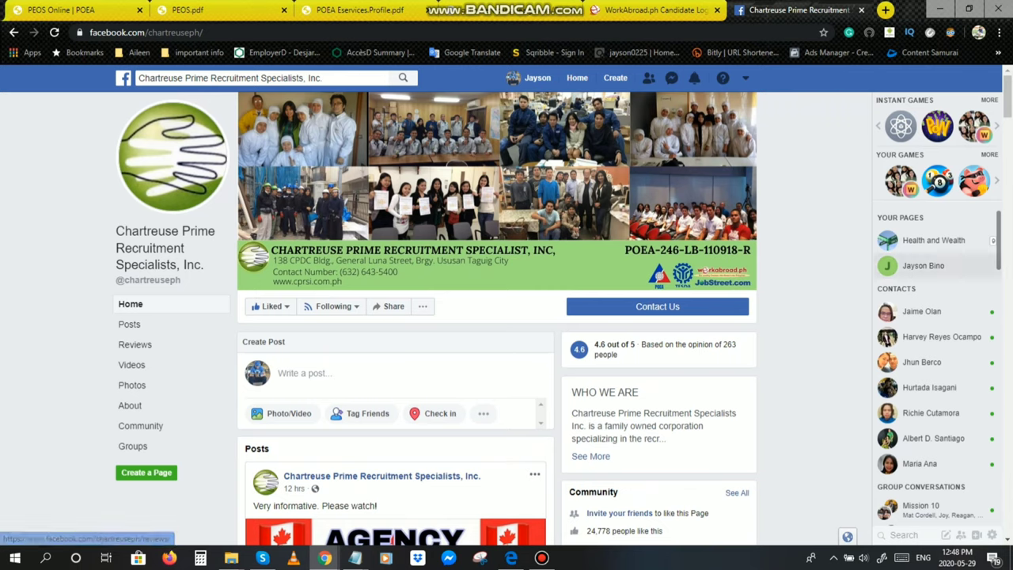
Step: Scroll through the page's posts, videos and photos, then back up to the ATTENTION post above the reviews
{"action": "scroll", "coordinate": [497, 316], "scroll_direction": "down", "scroll_amount": 10}
{"action": "scroll", "coordinate": [497, 316], "scroll_direction": "down", "scroll_amount": 1}
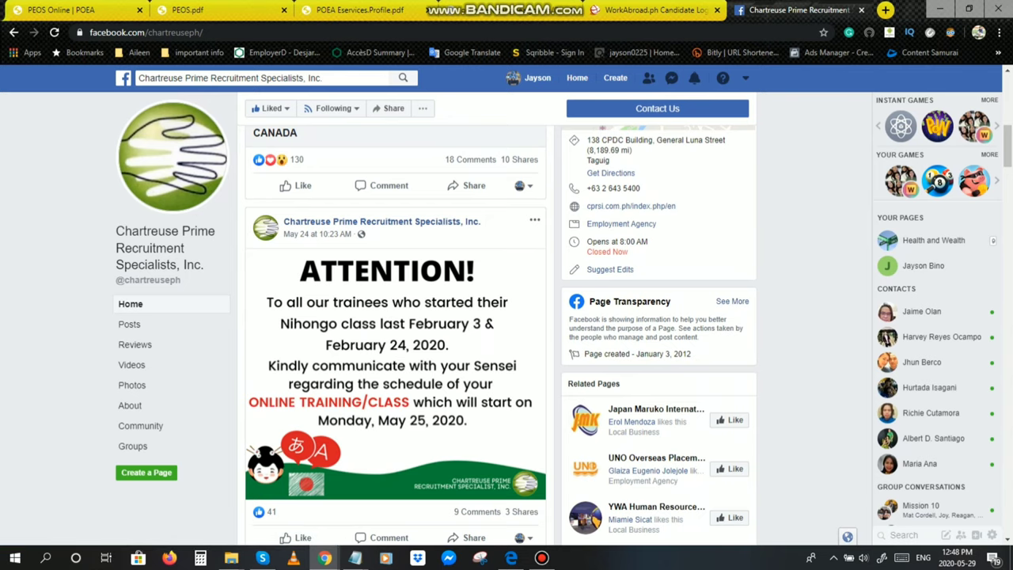
{"action": "scroll", "coordinate": [497, 317], "scroll_direction": "down", "scroll_amount": 5}
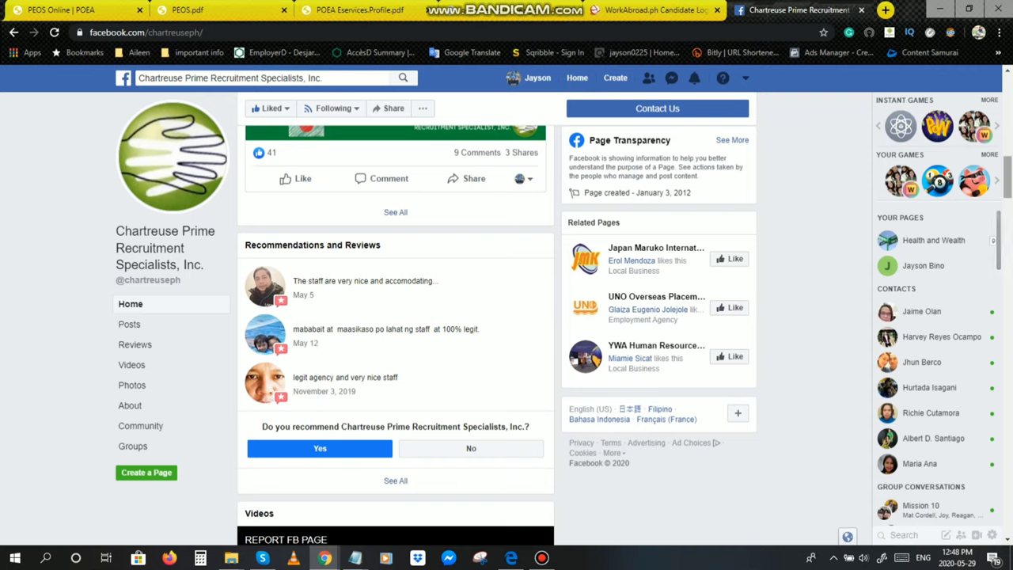
{"action": "scroll", "coordinate": [396, 332], "scroll_direction": "down", "scroll_amount": 5}
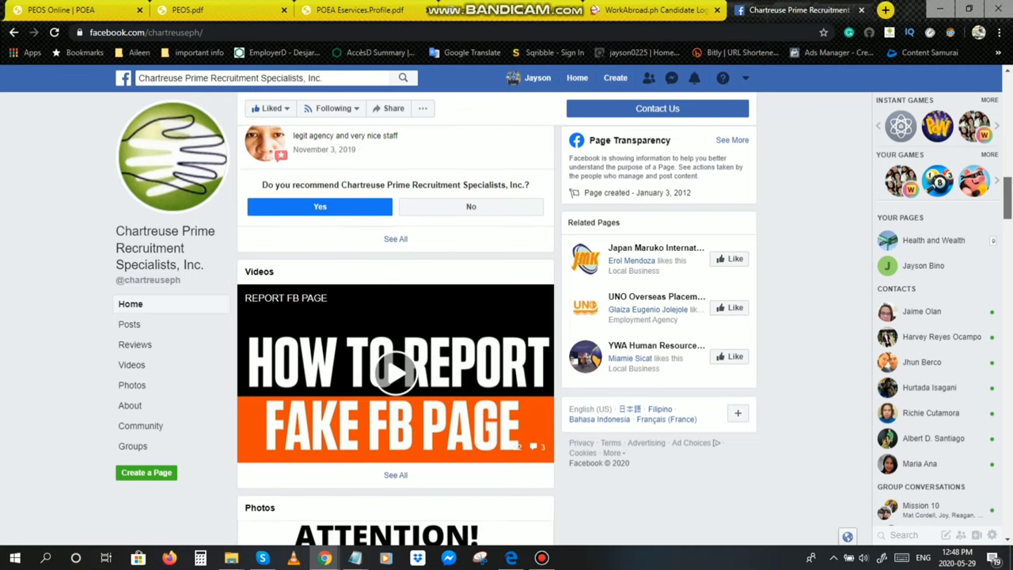
{"action": "scroll", "coordinate": [396, 332], "scroll_direction": "down", "scroll_amount": 4}
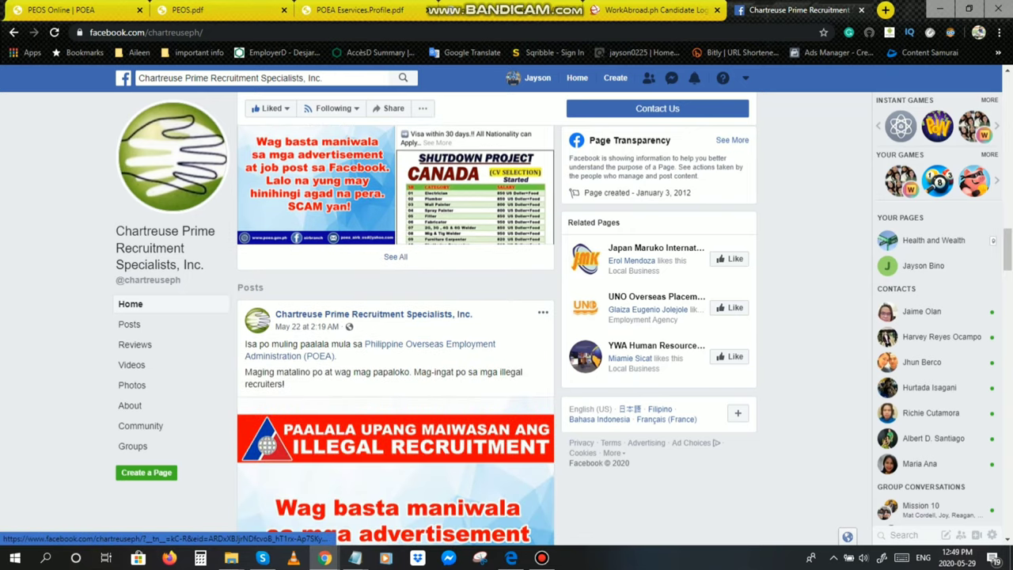
{"action": "scroll", "coordinate": [396, 333], "scroll_direction": "down", "scroll_amount": 4}
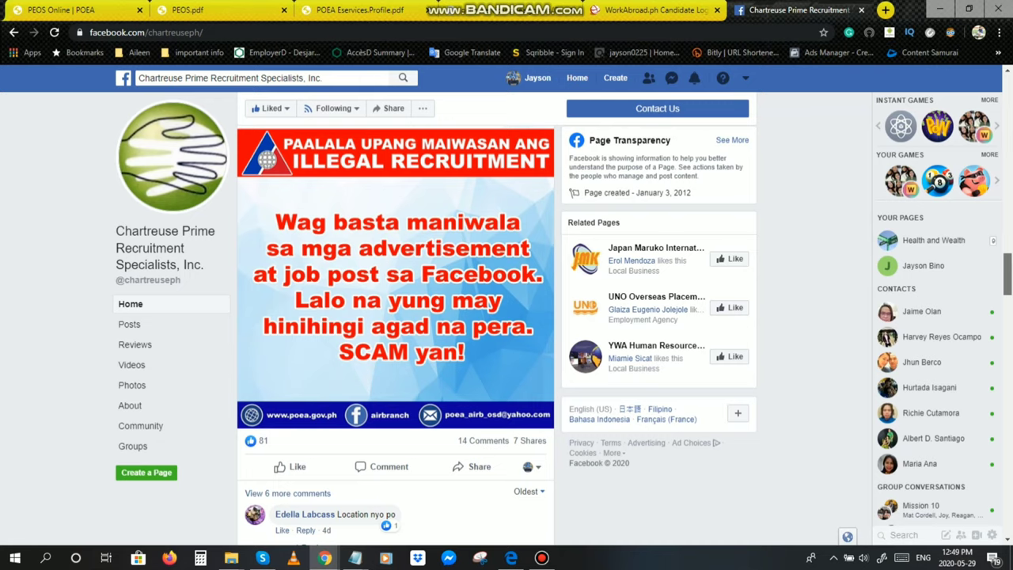
{"action": "scroll", "coordinate": [395, 332], "scroll_direction": "down", "scroll_amount": 15}
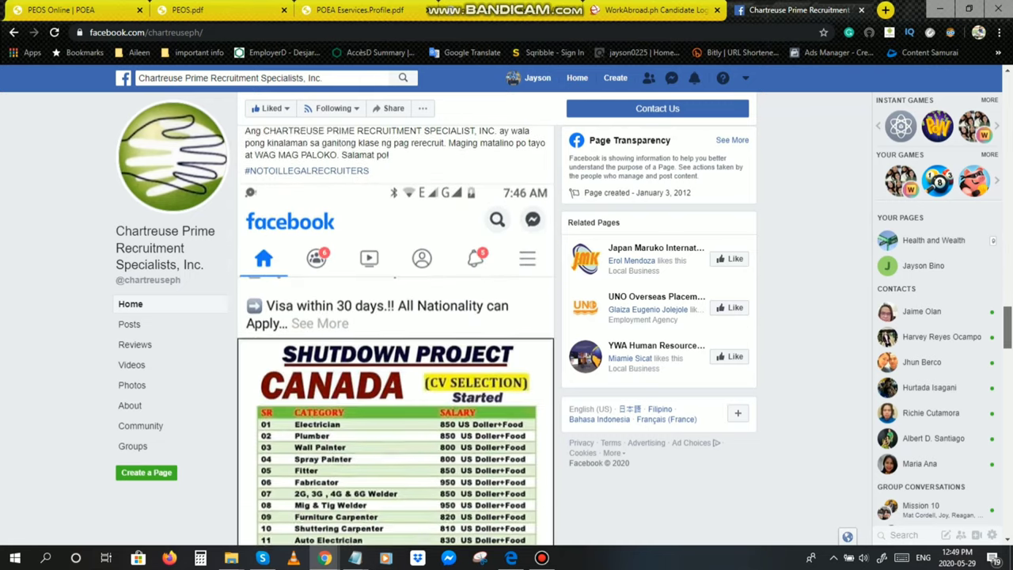
{"action": "scroll", "coordinate": [396, 333], "scroll_direction": "down", "scroll_amount": 2}
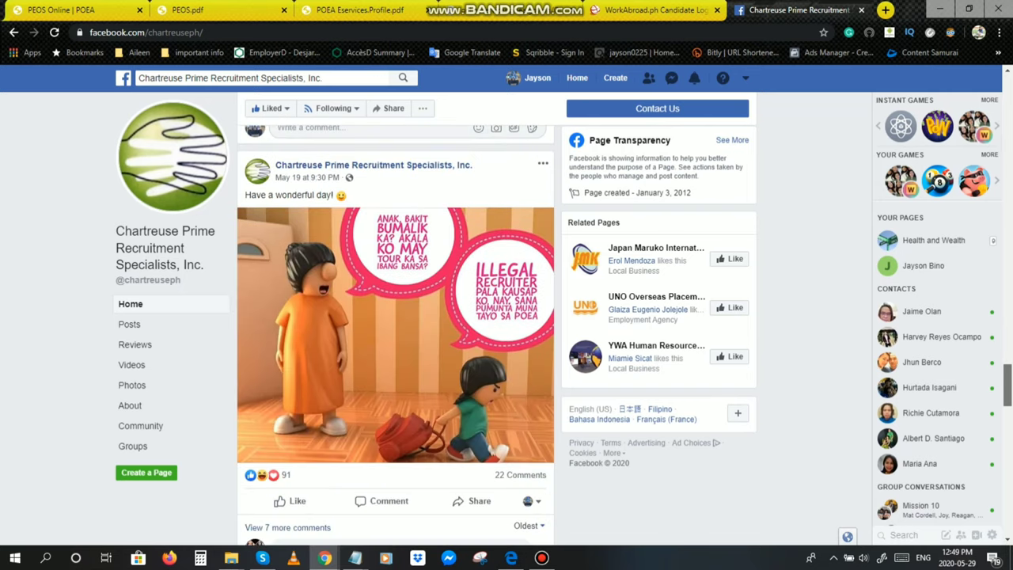
{"action": "scroll", "coordinate": [396, 332], "scroll_direction": "up", "scroll_amount": 20}
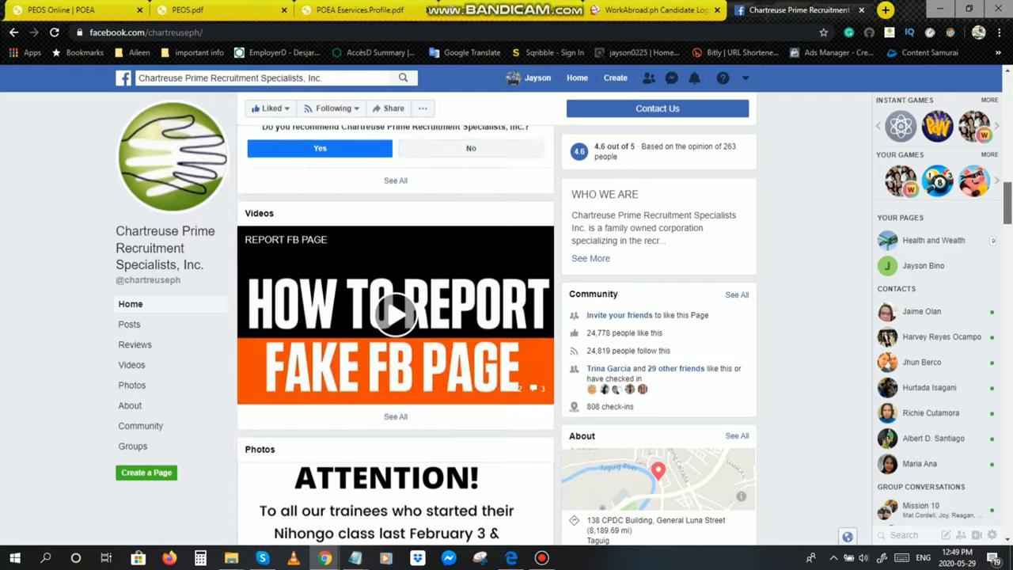
{"action": "scroll", "coordinate": [396, 332], "scroll_direction": "down", "scroll_amount": 18}
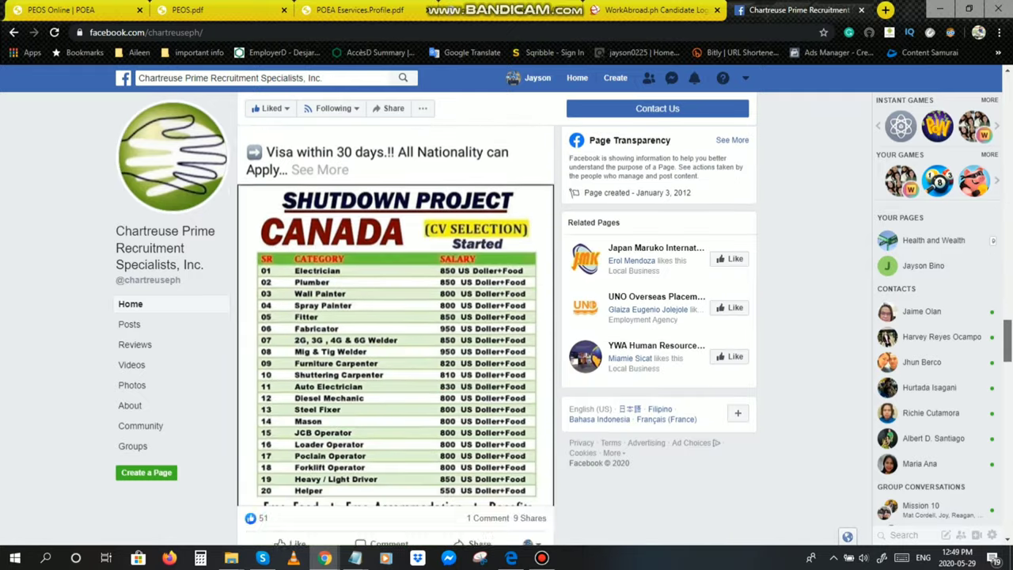
{"action": "scroll", "coordinate": [396, 333], "scroll_direction": "up", "scroll_amount": 20}
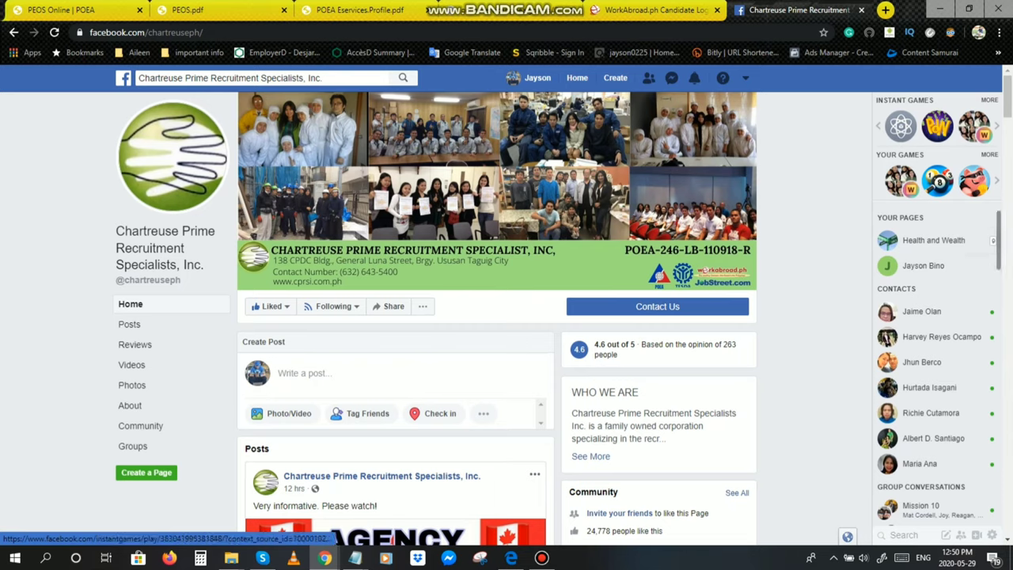
Step: Scroll back to the top of the Chartreuse Prime page, showing the cover photo and Who We Are blurb
{"action": "scroll", "coordinate": [497, 316], "scroll_direction": "down", "scroll_amount": 10}
{"action": "scroll", "coordinate": [497, 316], "scroll_direction": "up", "scroll_amount": 10}
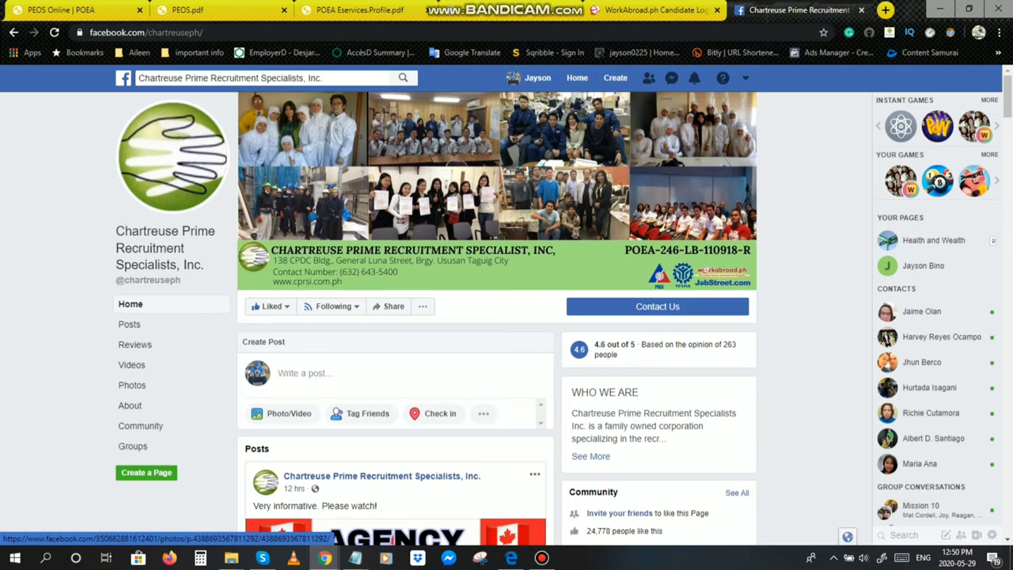